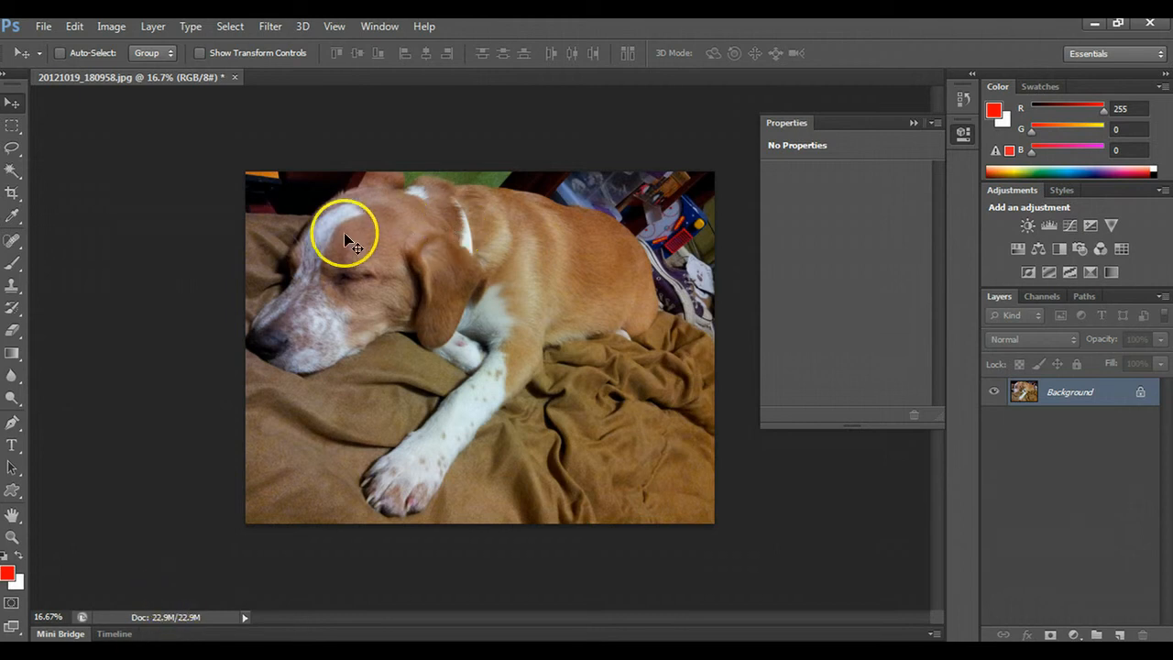
- Start a Pen tool path just below the dog's nose and curve it around the nose tip at the photo's left edge
{"action": "scroll", "coordinate": [347, 237], "scroll_direction": "up", "scroll_amount": 2}
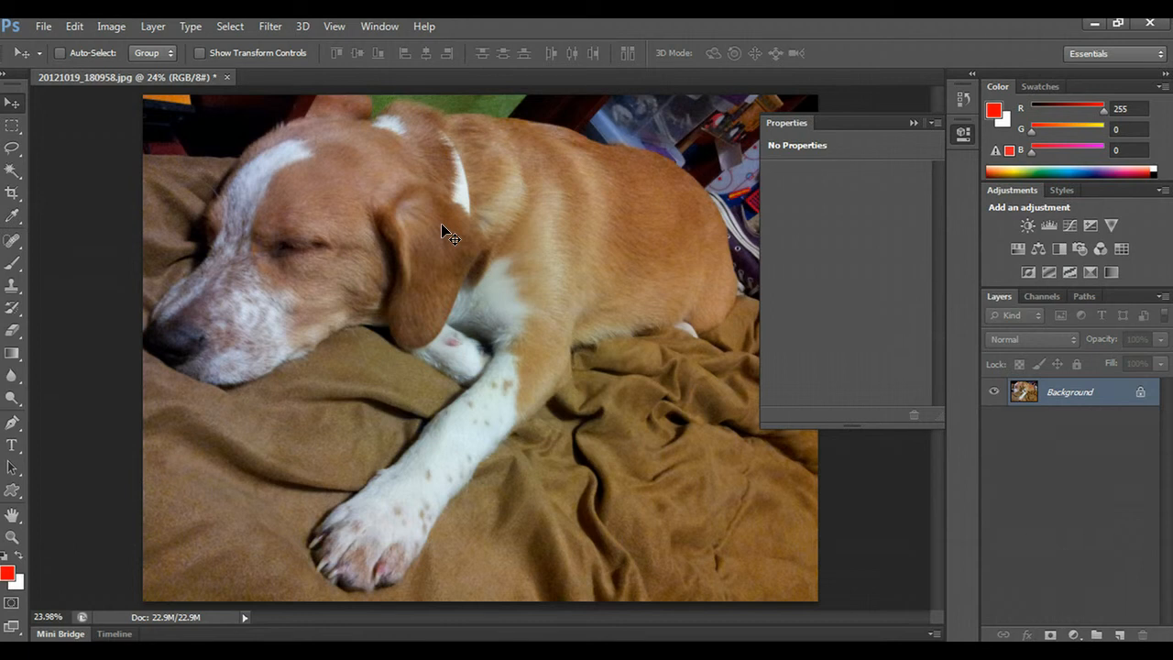
{"action": "left_click", "coordinate": [14, 422]}
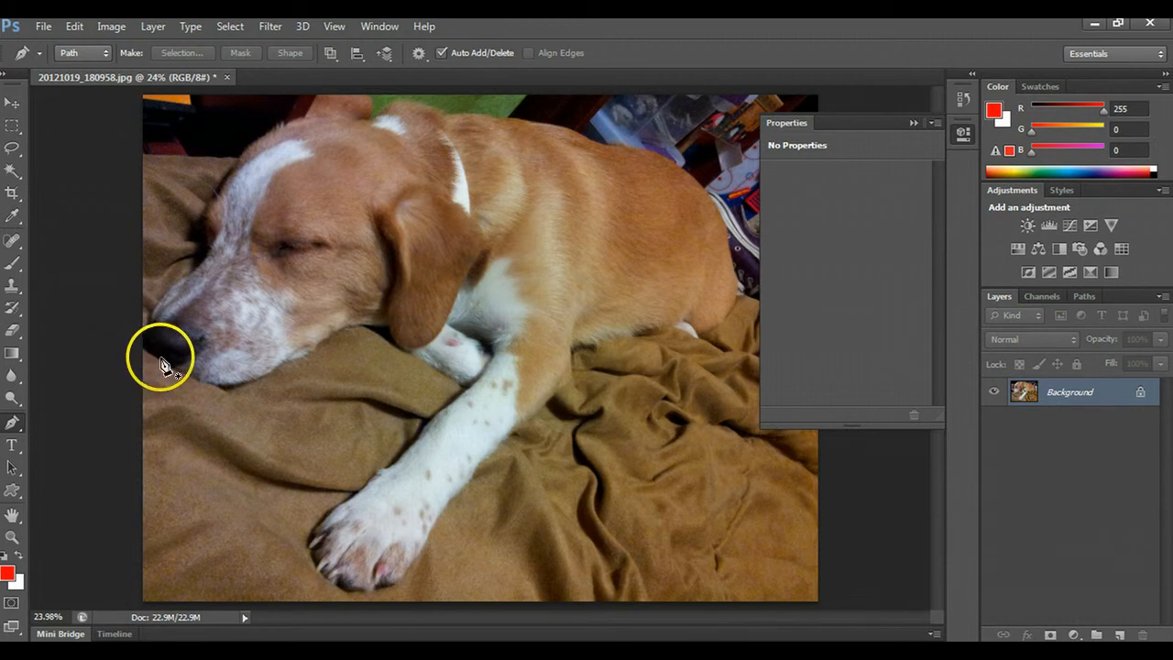
{"action": "scroll", "coordinate": [155, 364], "scroll_direction": "up", "scroll_amount": 3}
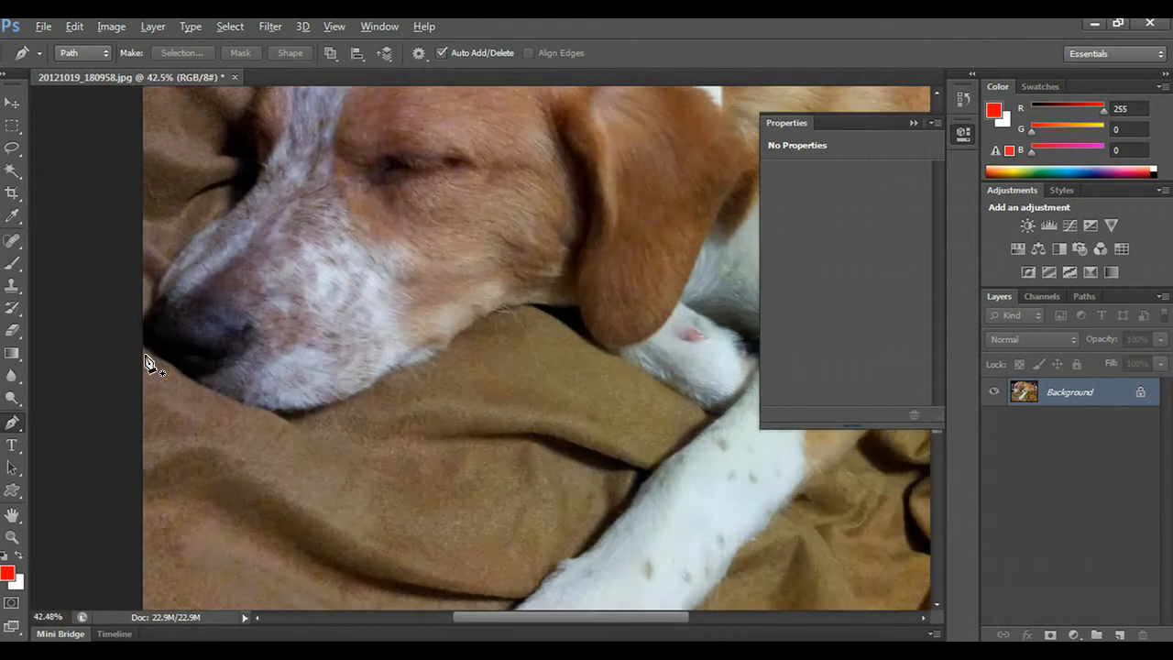
{"action": "scroll", "coordinate": [150, 363], "scroll_direction": "up", "scroll_amount": 3}
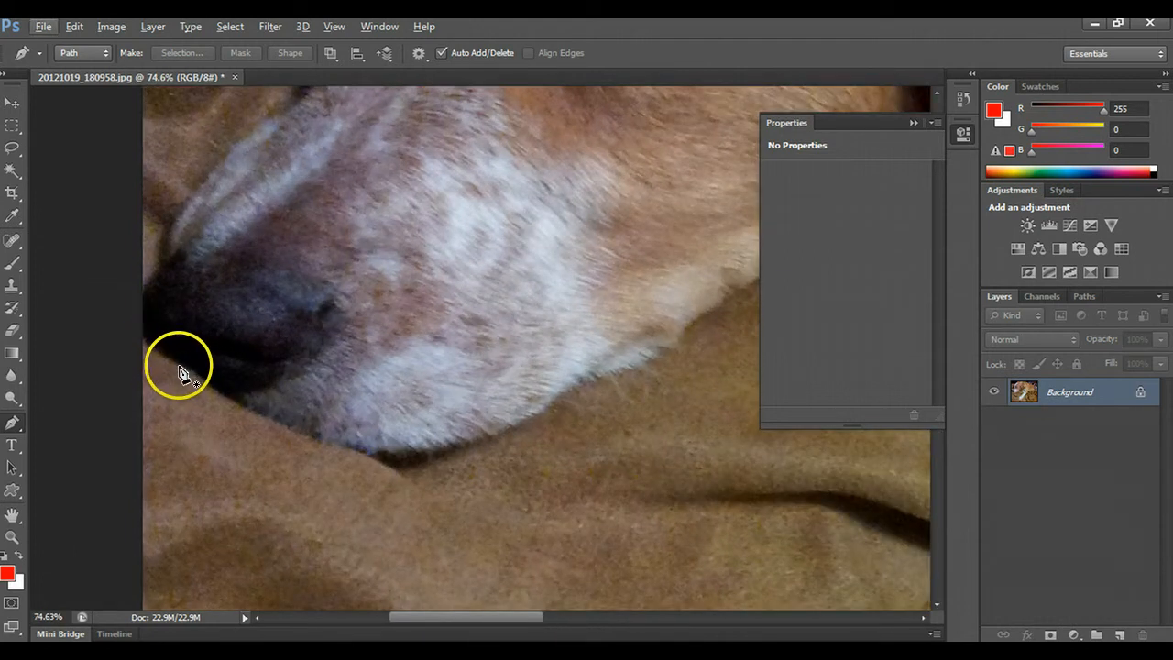
{"action": "left_click_drag", "start_coordinate": [179, 365], "coordinate": [189, 372]}
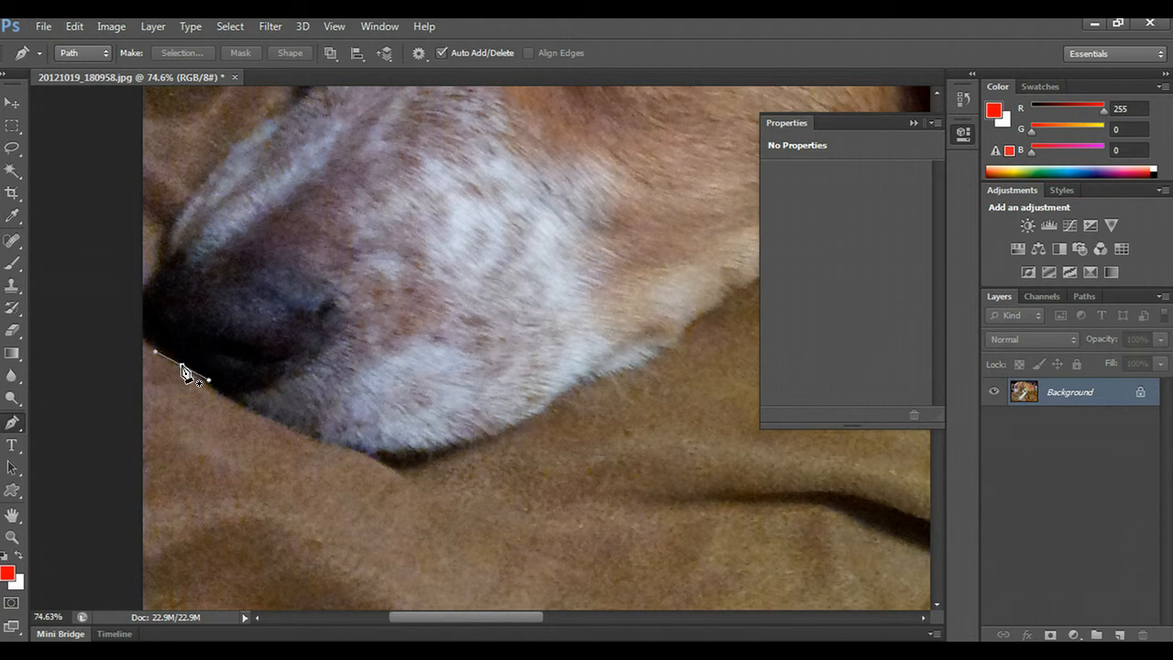
{"action": "left_click_drag", "start_coordinate": [143, 306], "coordinate": [145, 314]}
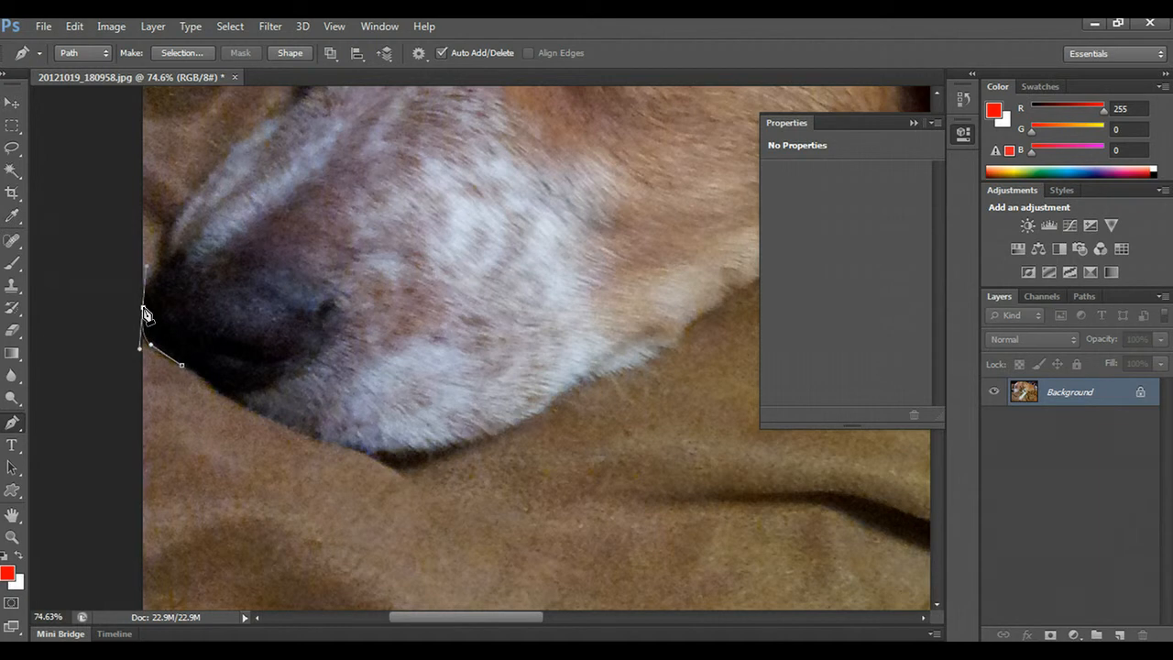
{"action": "key", "text": "ctrl+z"}
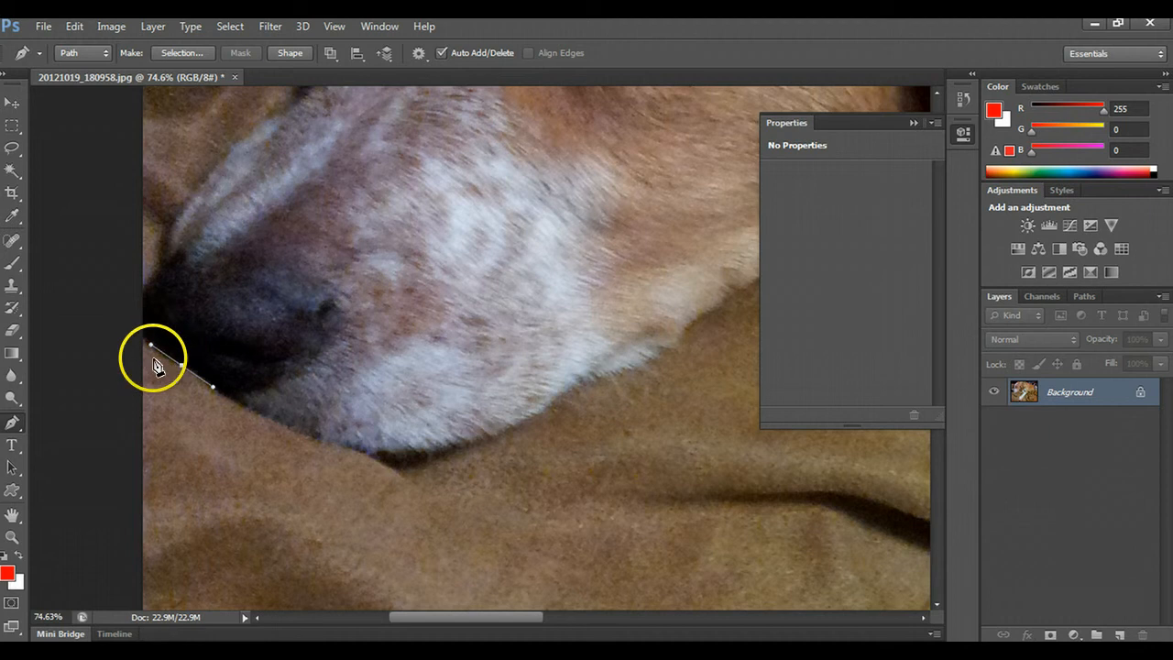
{"action": "left_click", "coordinate": [142, 287]}
{"action": "left_click_drag", "start_coordinate": [143, 291], "coordinate": [146, 244]}
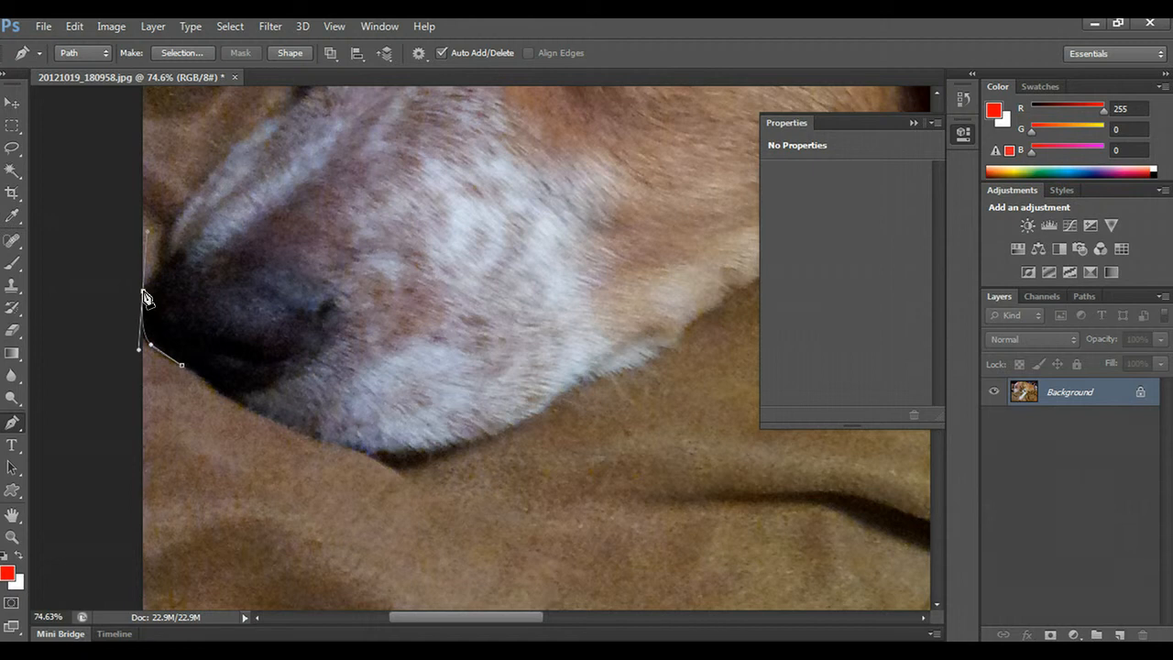
- Continue the path along the upper edge of the dog's snout to the hollow below the brow
{"action": "left_click_drag", "start_coordinate": [148, 231], "coordinate": [163, 272]}
{"action": "left_click_drag", "start_coordinate": [236, 147], "coordinate": [259, 127]}
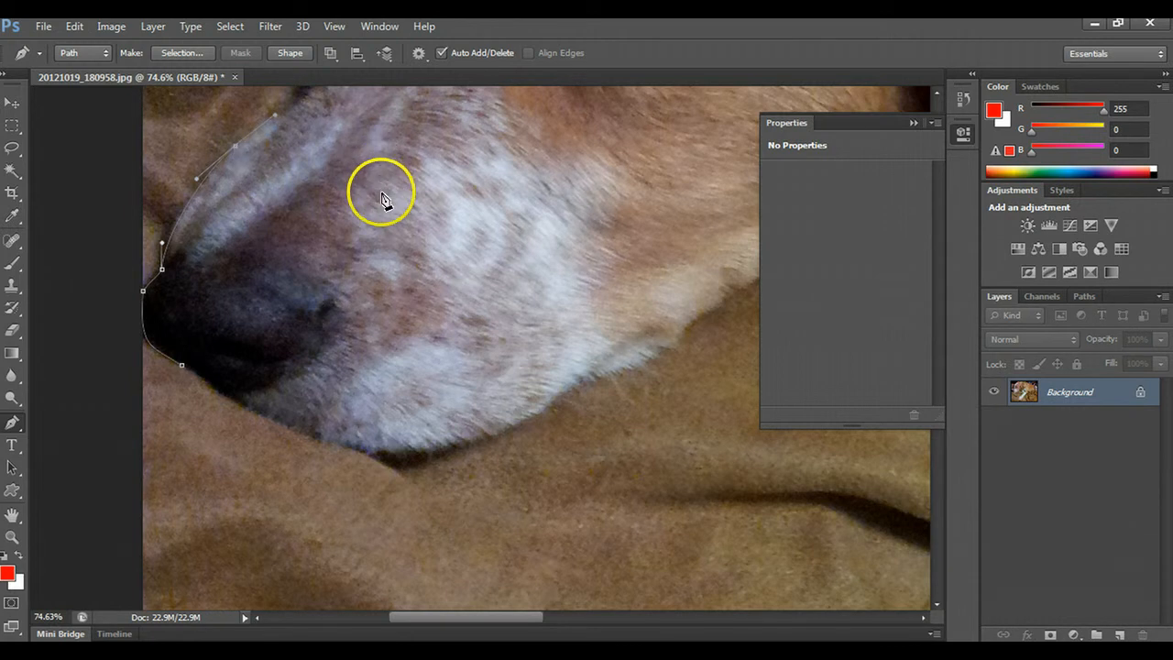
{"action": "scroll", "coordinate": [376, 193], "scroll_direction": "up", "scroll_amount": 4}
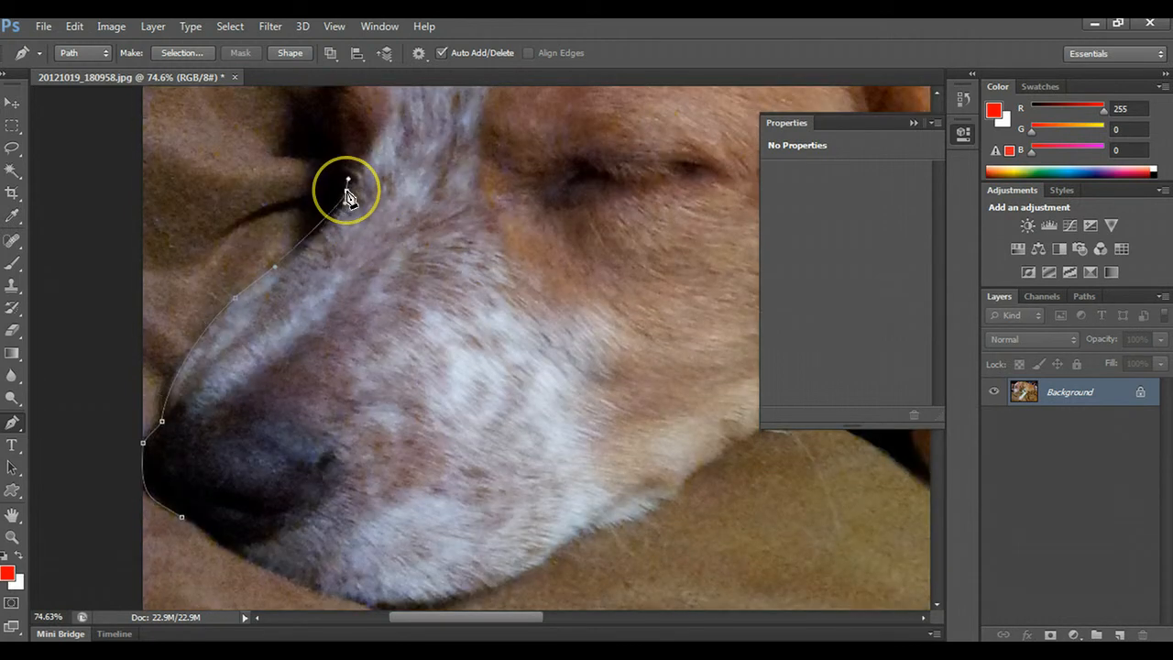
{"action": "left_click_drag", "start_coordinate": [346, 194], "coordinate": [352, 156]}
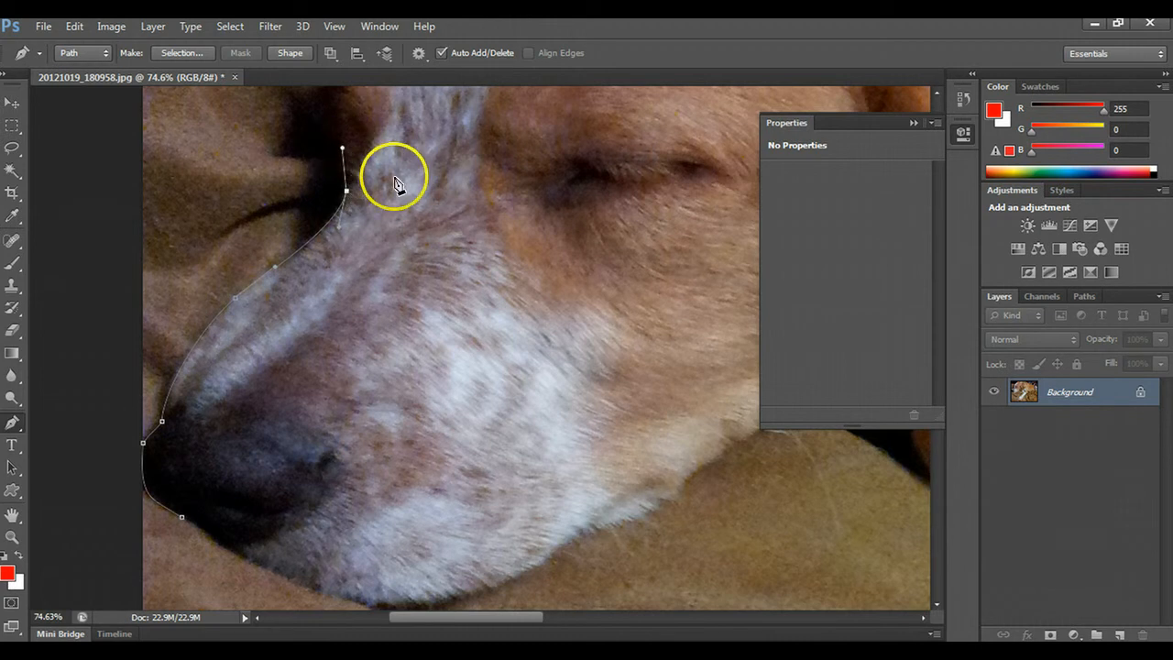
- Trace the path over the brow and along the curve of the dog's forehead toward the far ear
{"action": "scroll", "coordinate": [393, 183], "scroll_direction": "up", "scroll_amount": 5}
{"action": "left_click_drag", "start_coordinate": [360, 209], "coordinate": [406, 144]}
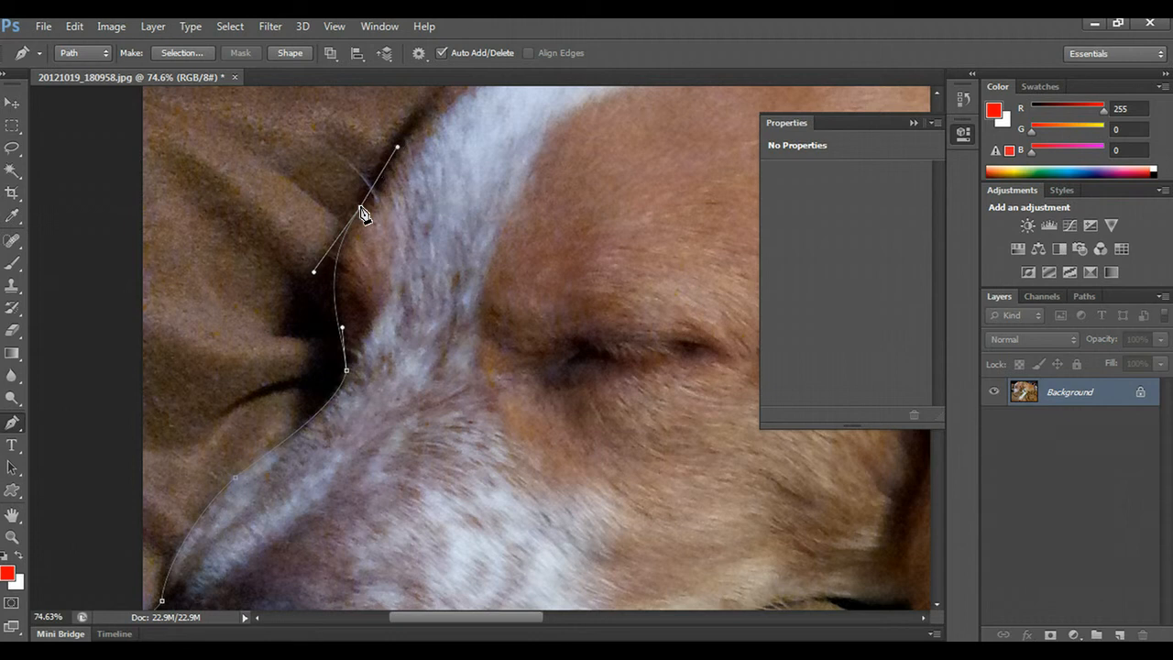
{"action": "scroll", "coordinate": [618, 199], "scroll_direction": "up", "scroll_amount": 2}
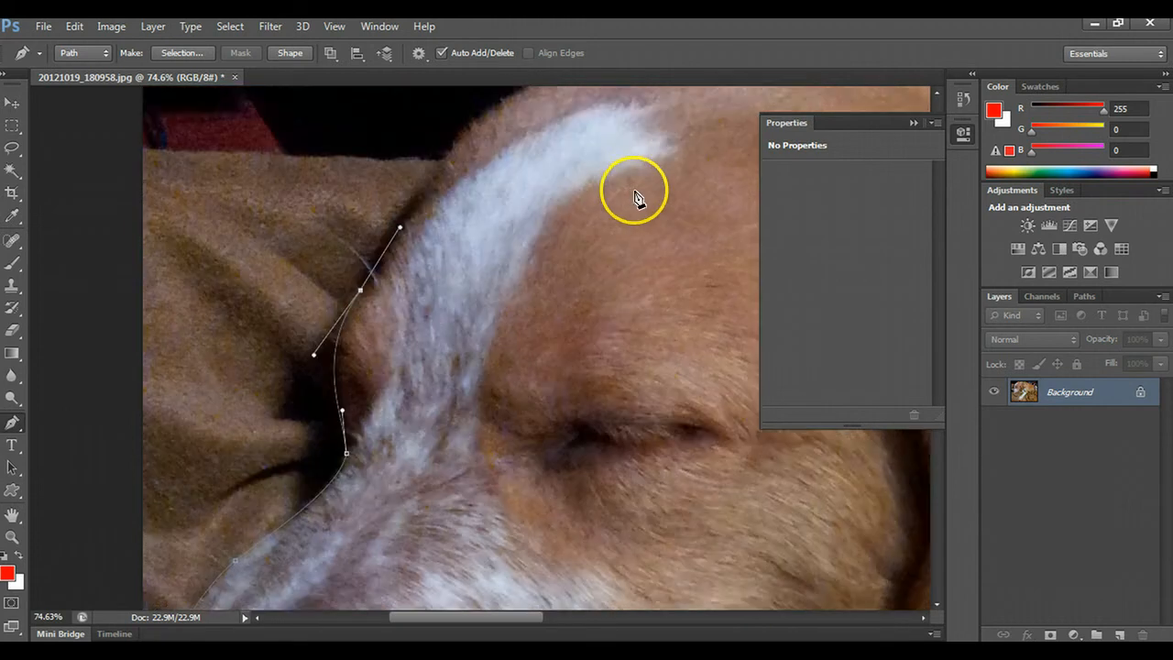
{"action": "scroll", "coordinate": [641, 193], "scroll_direction": "up", "scroll_amount": 3}
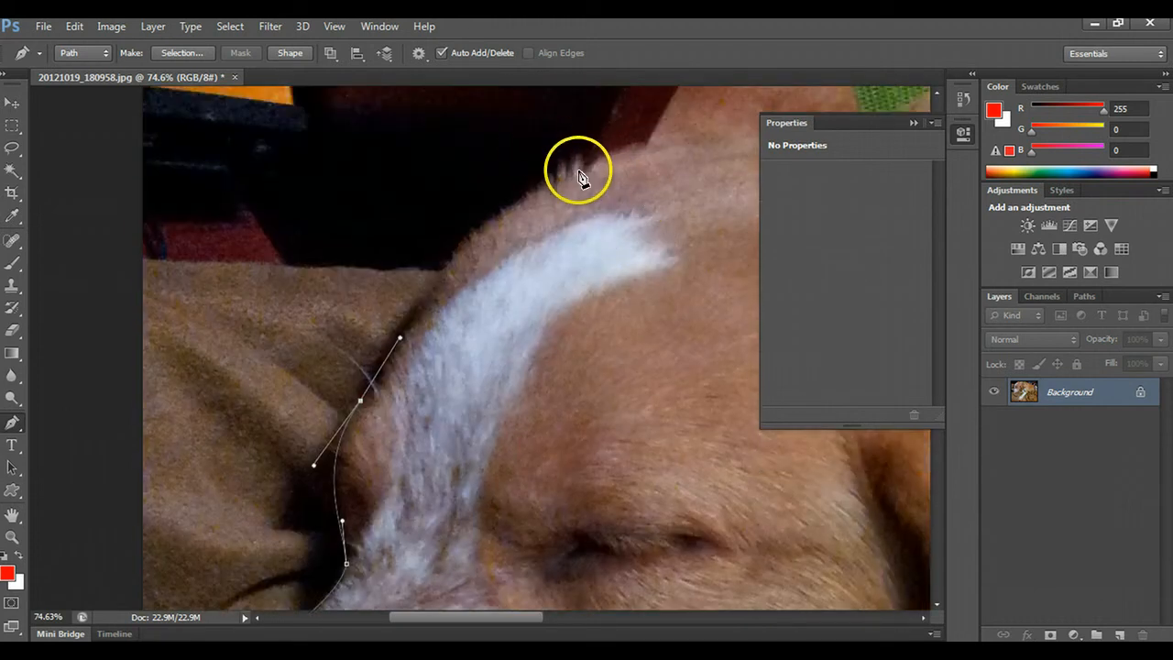
{"action": "left_click_drag", "start_coordinate": [578, 170], "coordinate": [702, 131]}
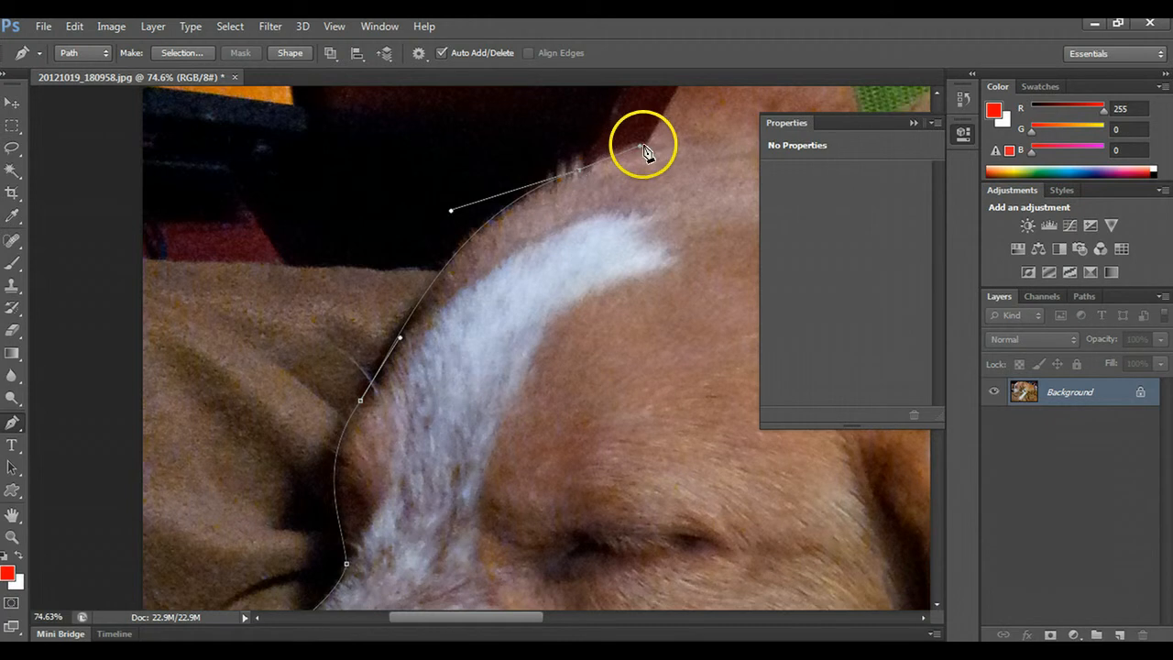
- Add a corner anchor at the base of the far ear and extend the path up to the photo's top edge
{"action": "scroll", "coordinate": [658, 183], "scroll_direction": "up", "scroll_amount": 2}
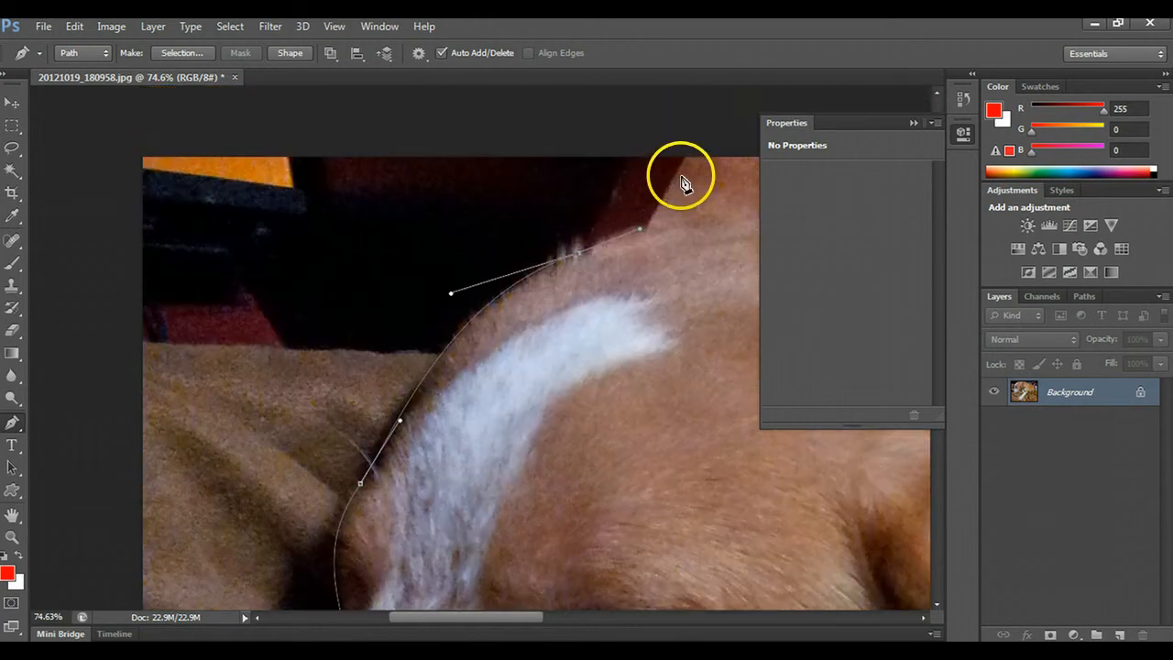
{"action": "left_click_drag", "start_coordinate": [675, 174], "coordinate": [704, 108]}
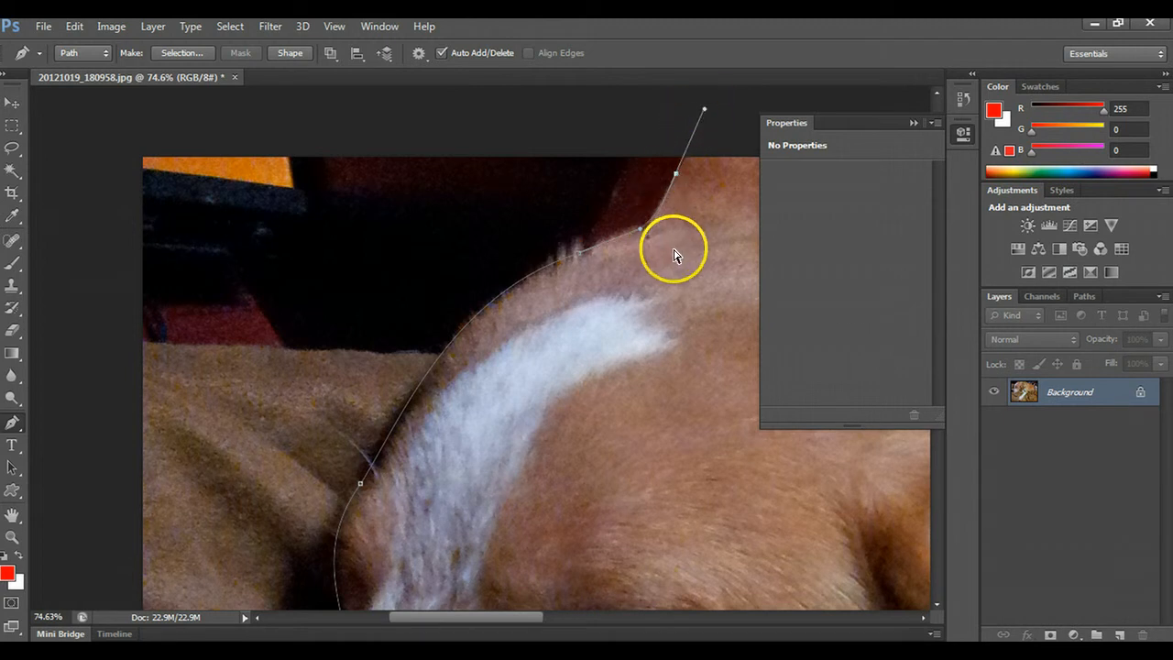
{"action": "key", "text": "ctrl+z"}
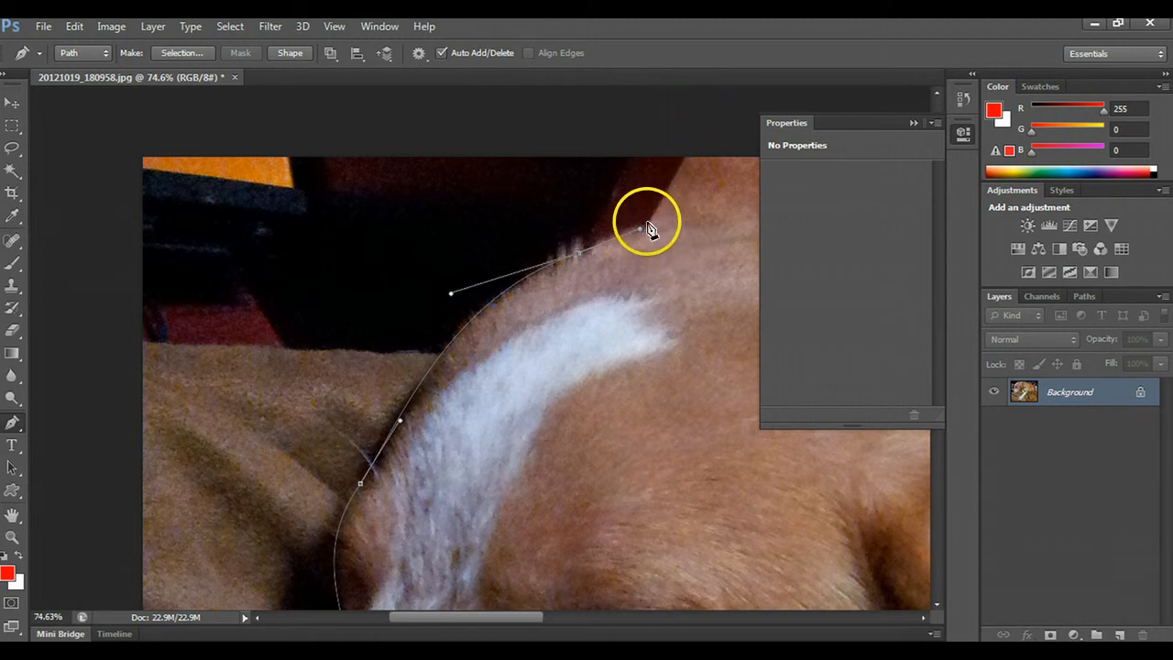
{"action": "left_click", "coordinate": [647, 225]}
{"action": "left_click_drag", "start_coordinate": [646, 229], "coordinate": [682, 222]}
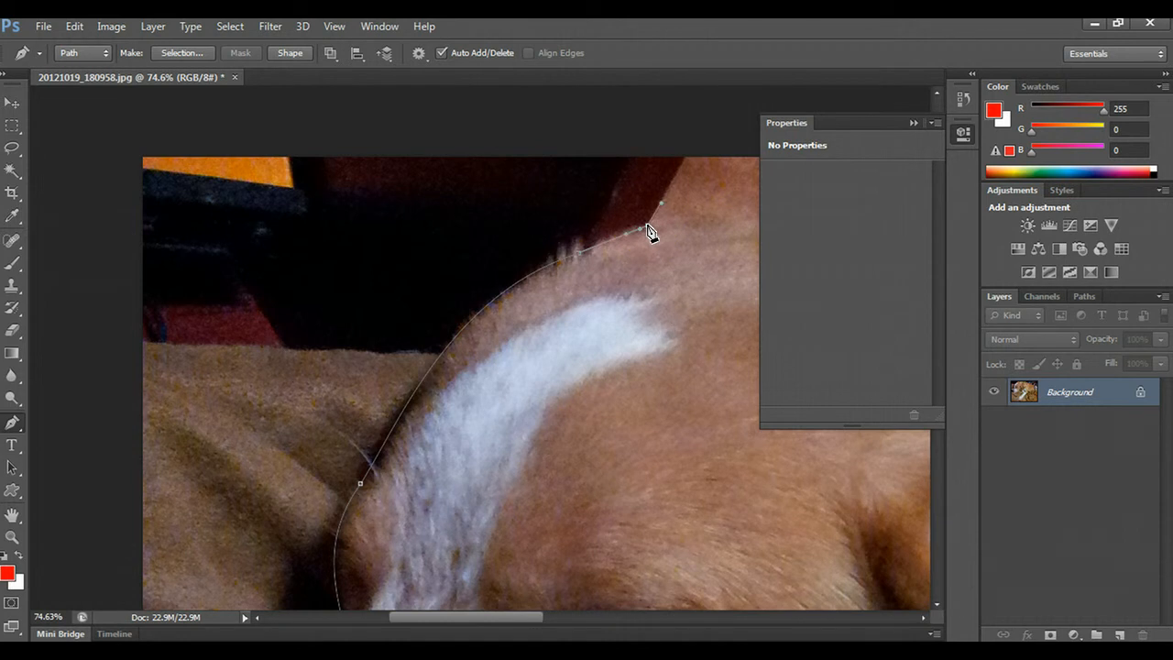
{"action": "left_click", "coordinate": [686, 158]}
- Trace down the back of the far ear and over the neck fold against the green fabric
{"action": "left_click_drag", "start_coordinate": [514, 617], "coordinate": [594, 627]}
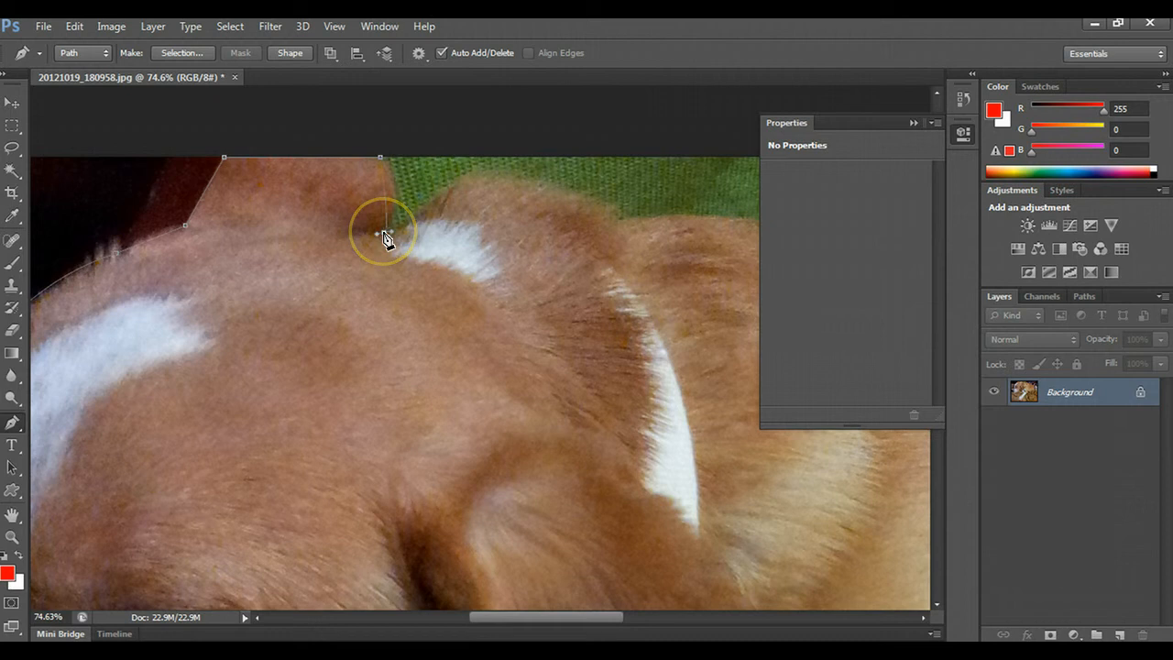
{"action": "left_click_drag", "start_coordinate": [383, 233], "coordinate": [363, 252]}
{"action": "left_click_drag", "start_coordinate": [357, 284], "coordinate": [419, 223]}
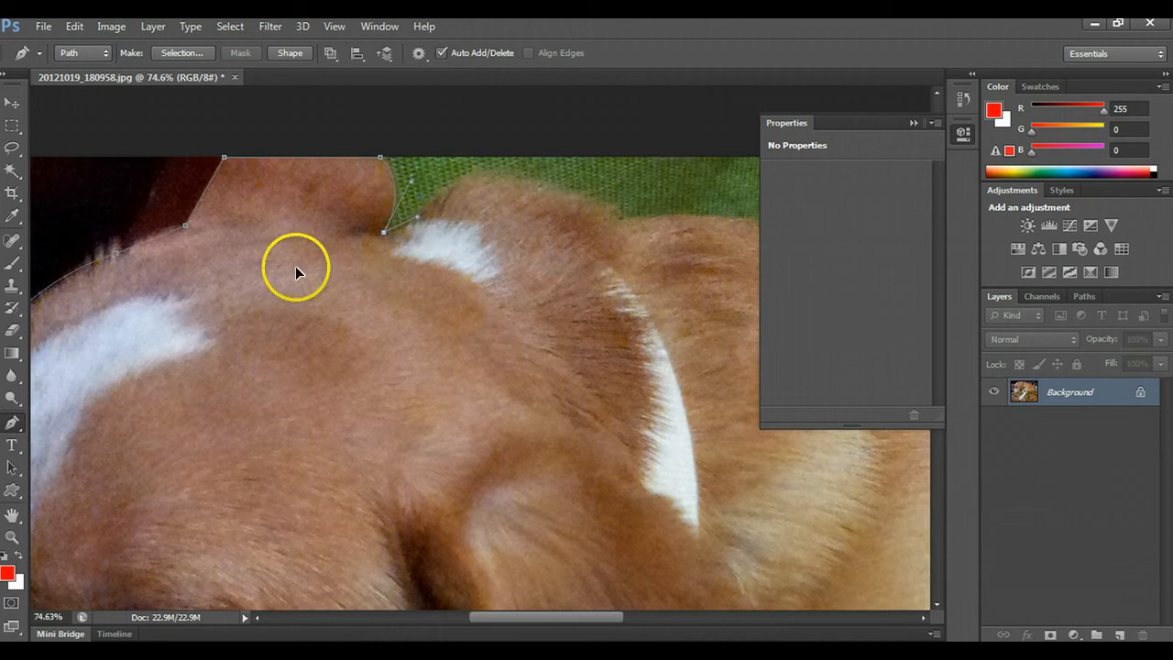
{"action": "left_click", "coordinate": [478, 173]}
{"action": "left_click", "coordinate": [621, 220]}
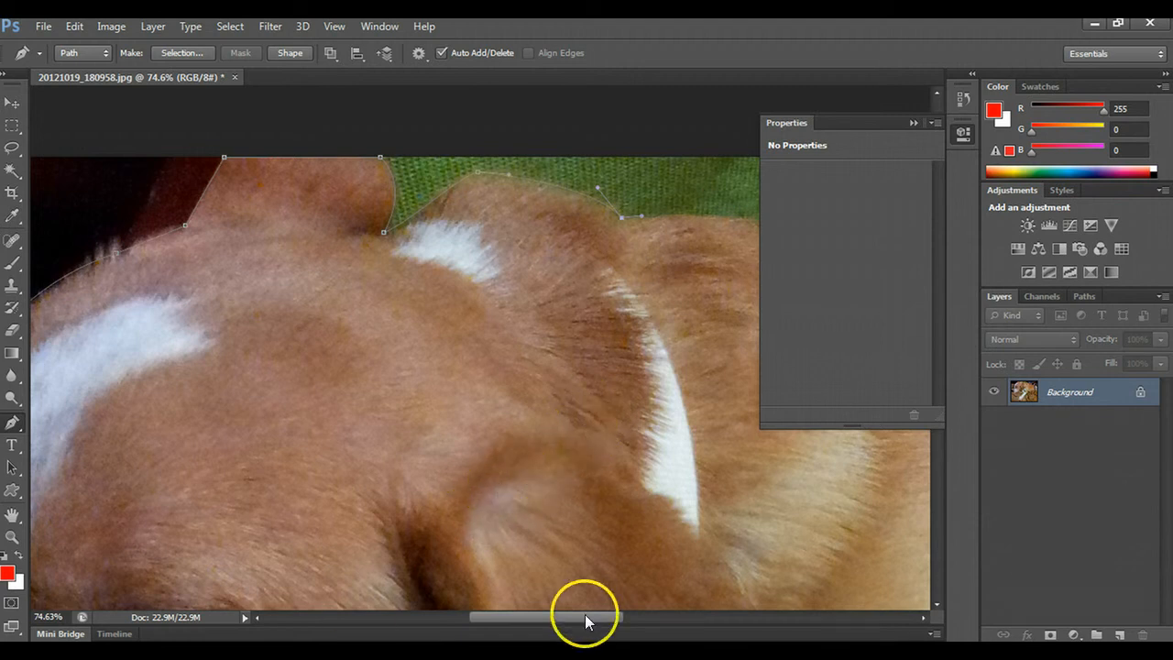
- Continue the path with curved anchors along the dog's shoulders and upper back
{"action": "left_click_drag", "start_coordinate": [586, 616], "coordinate": [657, 616]}
{"action": "left_click_drag", "start_coordinate": [372, 230], "coordinate": [424, 230]}
{"action": "left_click_drag", "start_coordinate": [484, 245], "coordinate": [500, 261]}
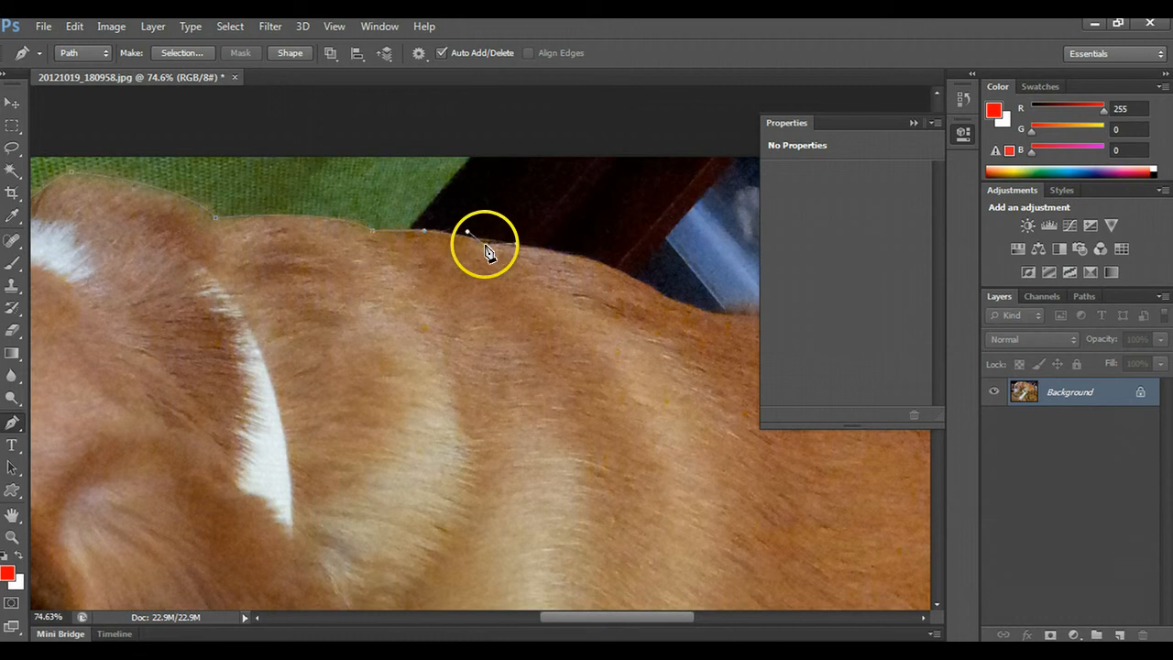
{"action": "left_click", "coordinate": [662, 296]}
- Trace the path along the dog's lower back and down the rump beside the sneaker, collapsing the Properties panel
{"action": "left_click_drag", "start_coordinate": [657, 618], "coordinate": [725, 618]}
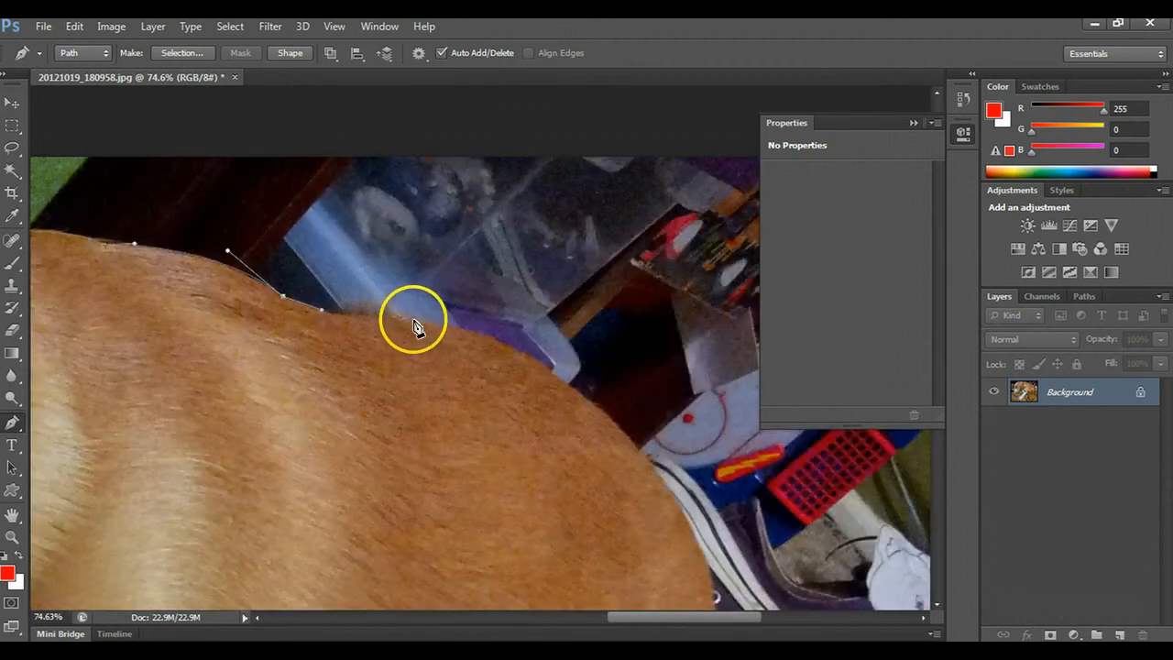
{"action": "left_click_drag", "start_coordinate": [414, 321], "coordinate": [461, 329]}
{"action": "left_click_drag", "start_coordinate": [659, 479], "coordinate": [757, 619]}
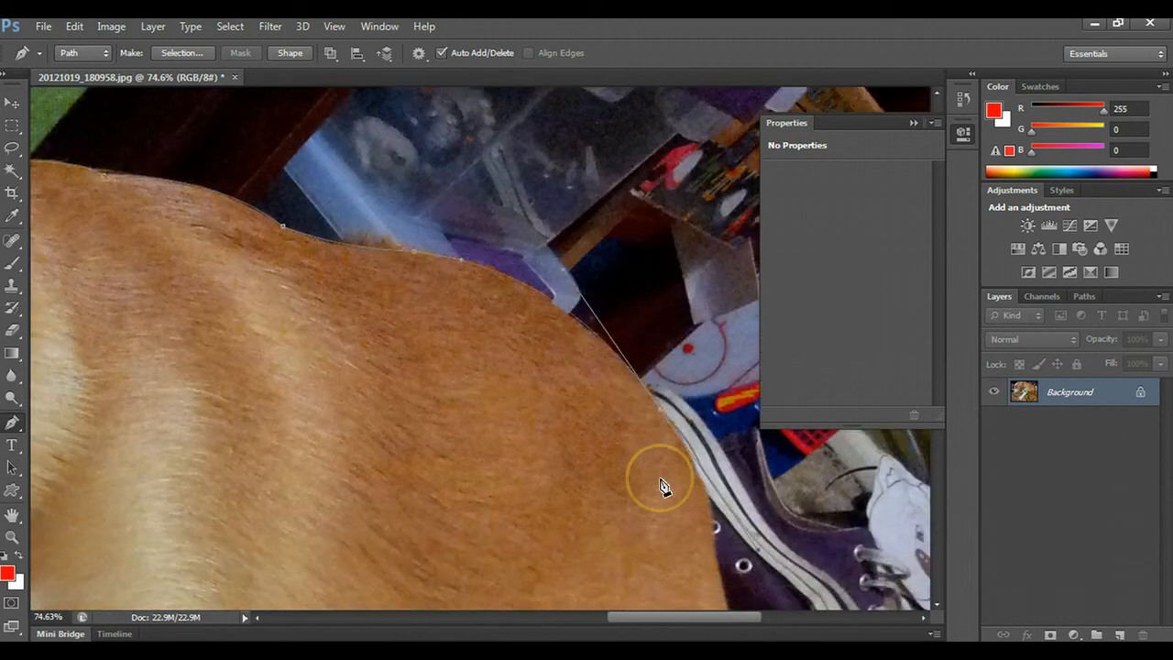
{"action": "scroll", "coordinate": [686, 450], "scroll_direction": "down", "scroll_amount": 5}
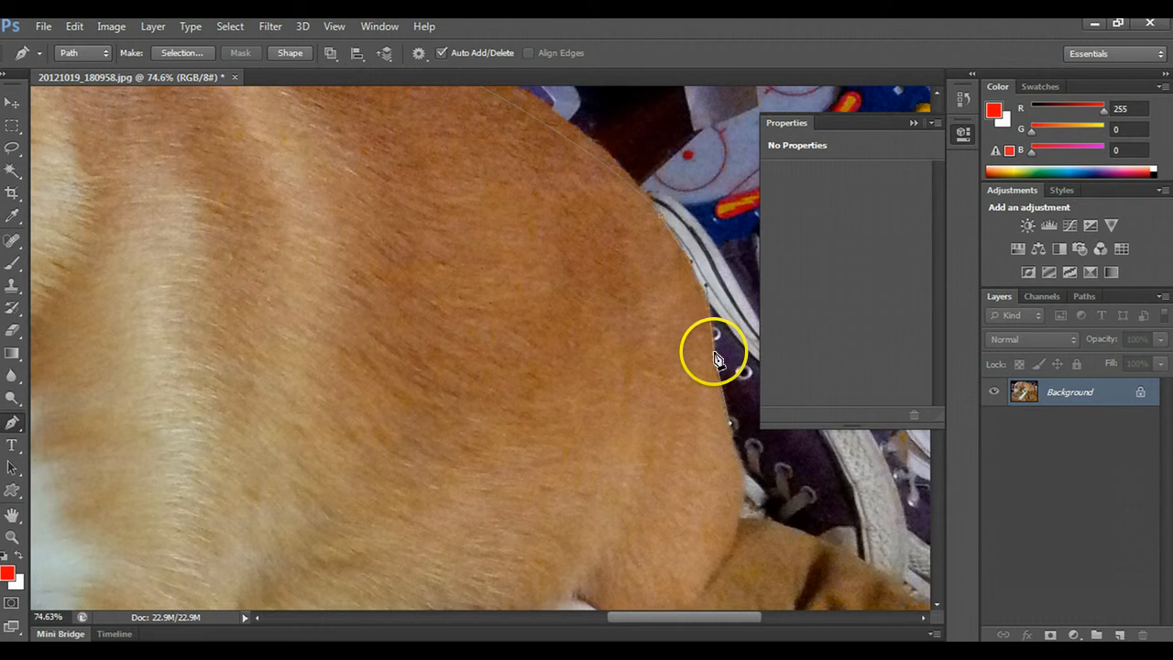
{"action": "scroll", "coordinate": [715, 358], "scroll_direction": "down", "scroll_amount": 3}
{"action": "left_click", "coordinate": [912, 123]}
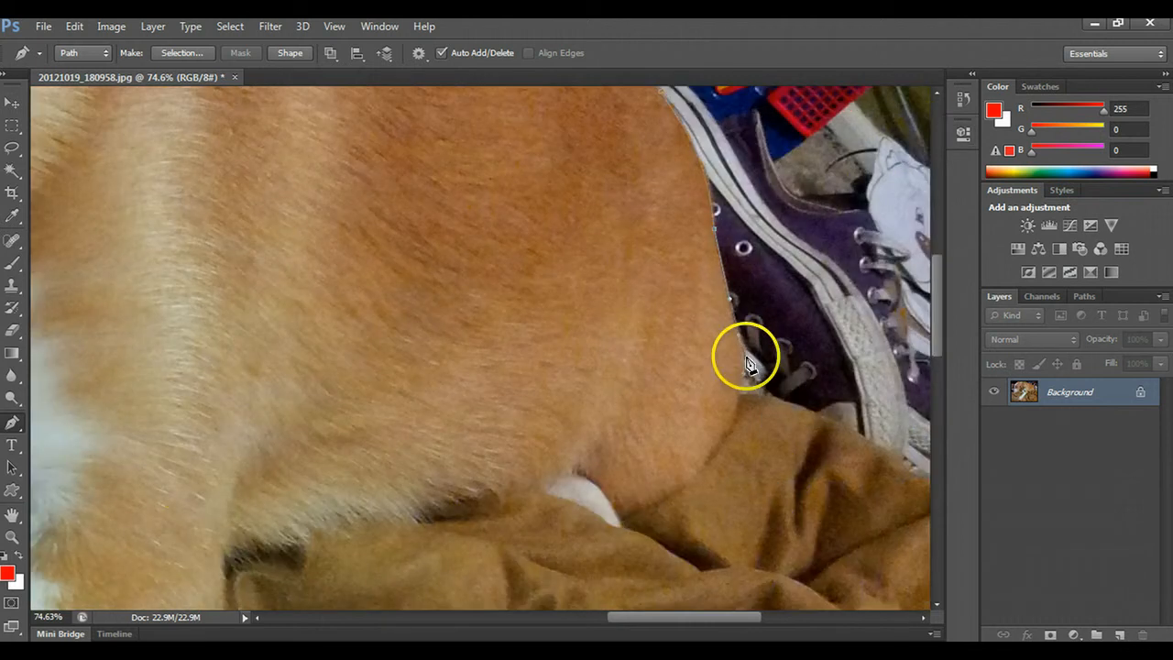
- Extend the path from the rump along the blanket's edge below the sneaker toward the photo's right edge
{"action": "scroll", "coordinate": [733, 403], "scroll_direction": "down", "scroll_amount": 1}
{"action": "scroll", "coordinate": [659, 351], "scroll_direction": "down", "scroll_amount": 1}
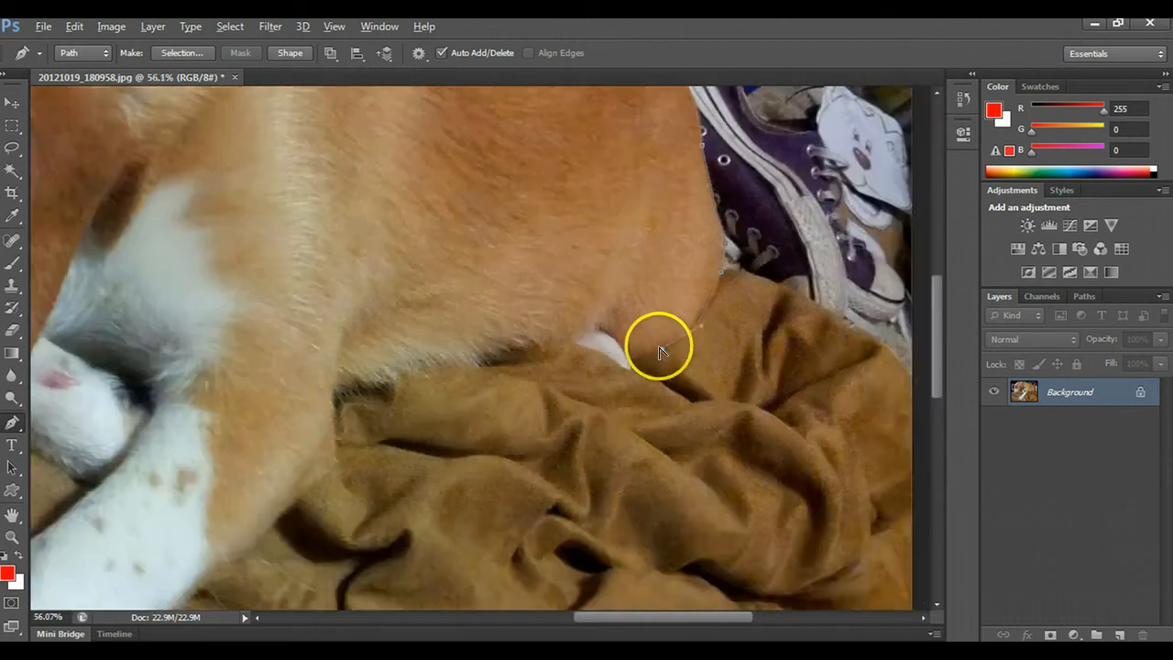
{"action": "scroll", "coordinate": [657, 343], "scroll_direction": "down", "scroll_amount": 7}
{"action": "scroll", "coordinate": [765, 339], "scroll_direction": "up", "scroll_amount": 4}
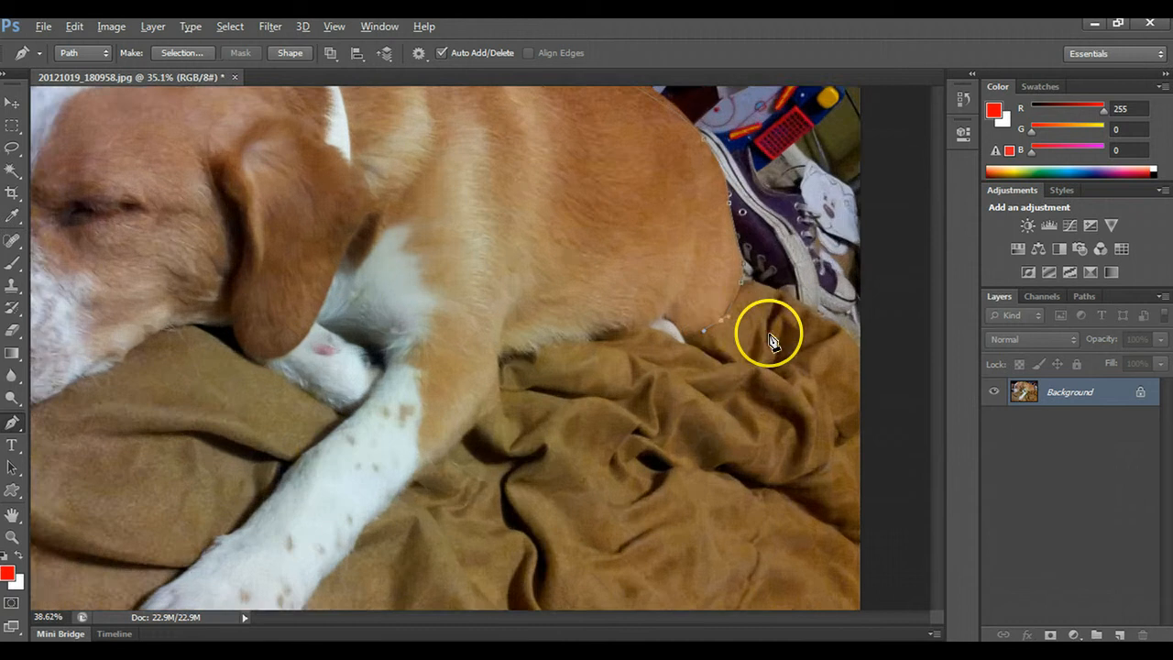
{"action": "scroll", "coordinate": [770, 339], "scroll_direction": "up", "scroll_amount": 2}
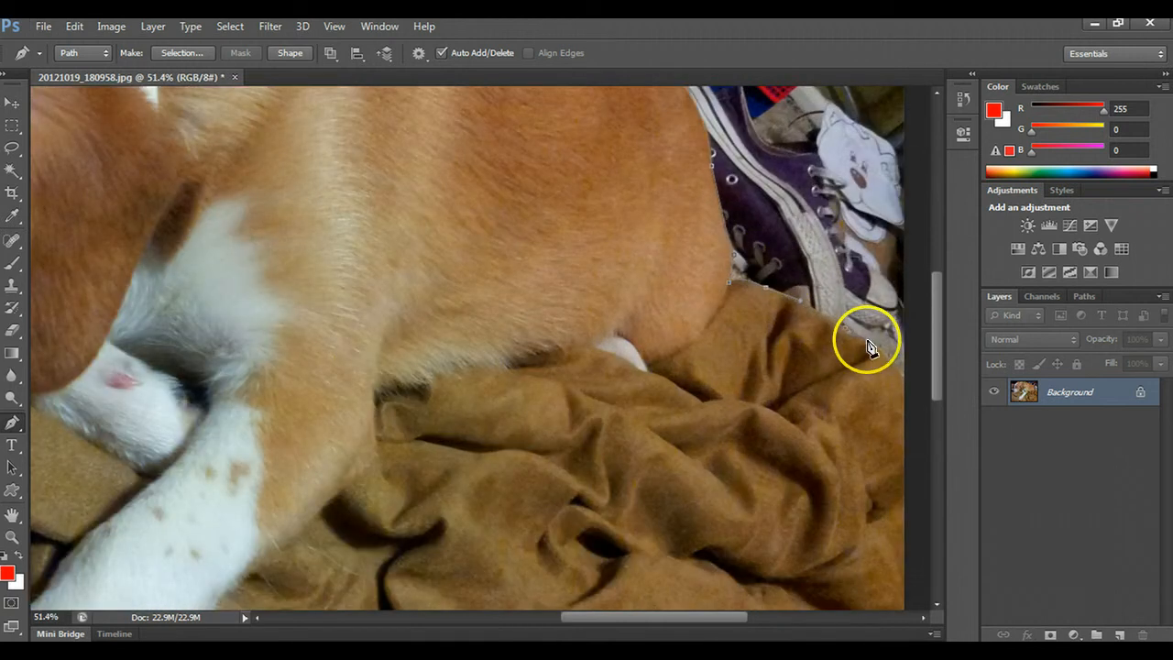
- Run the path around the photo's bottom corners and close it at the starting anchor below the nose
{"action": "left_click_drag", "start_coordinate": [741, 616], "coordinate": [474, 606]}
{"action": "left_click", "coordinate": [745, 376]}
{"action": "scroll", "coordinate": [746, 381], "scroll_direction": "down", "scroll_amount": 3}
{"action": "scroll", "coordinate": [744, 513], "scroll_direction": "down", "scroll_amount": 6}
{"action": "left_click", "coordinate": [746, 535]}
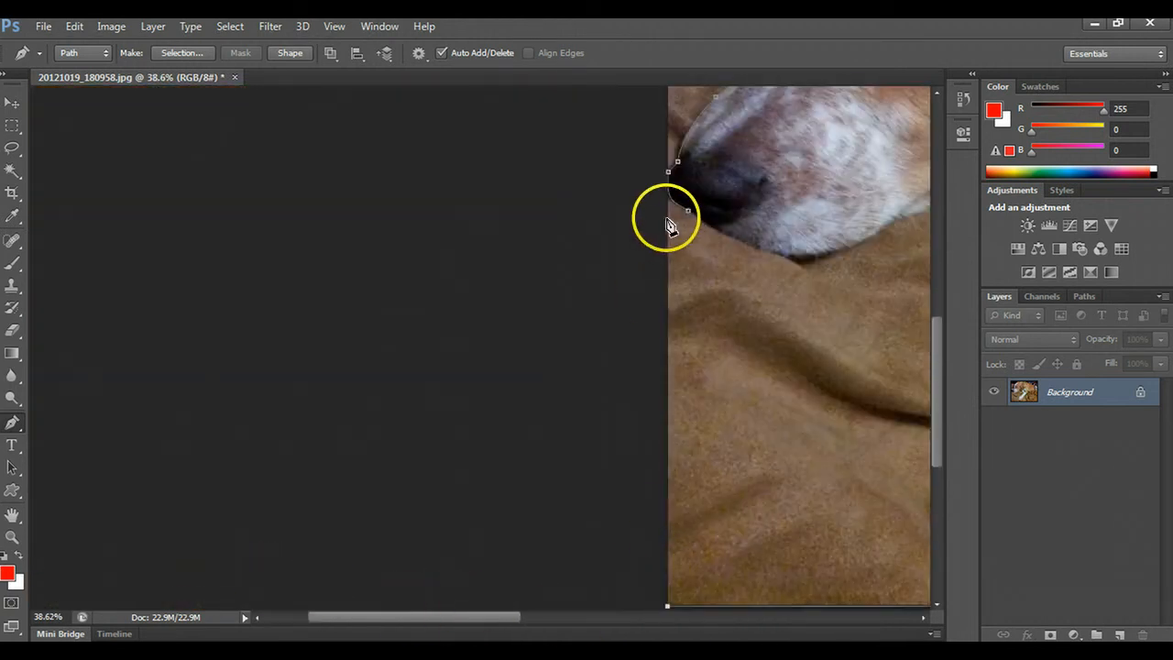
{"action": "scroll", "coordinate": [715, 270], "scroll_direction": "down", "scroll_amount": 2}
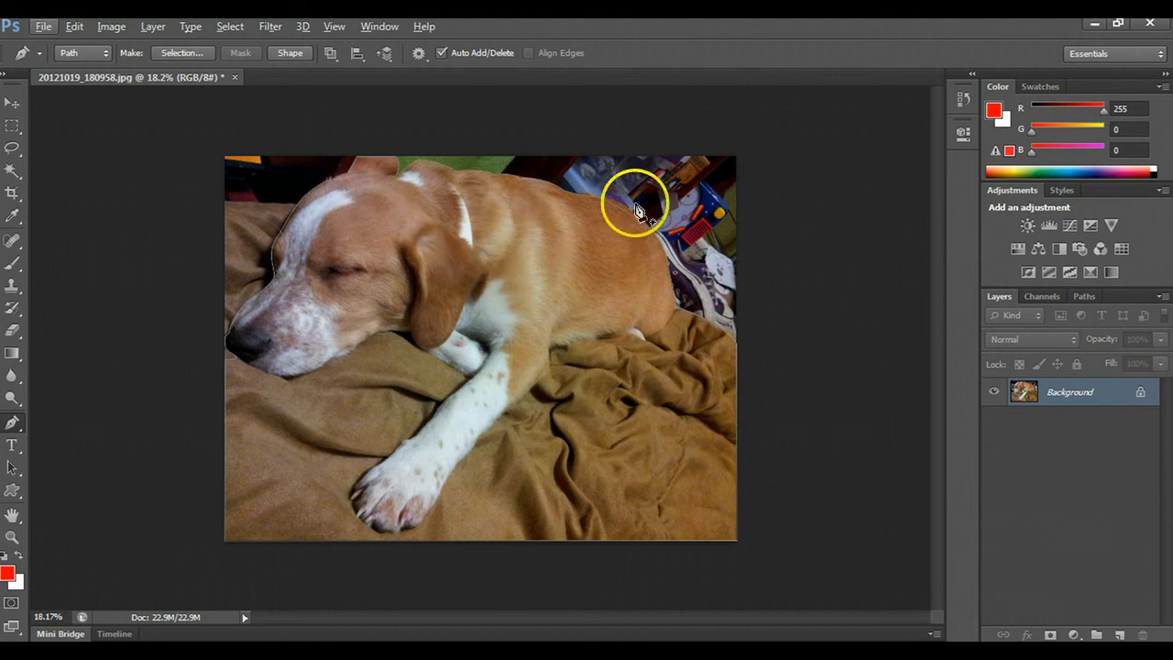
- Convert the work path into a new anti-aliased selection with a feather radius of 0 pixels
{"action": "left_click", "coordinate": [1083, 297]}
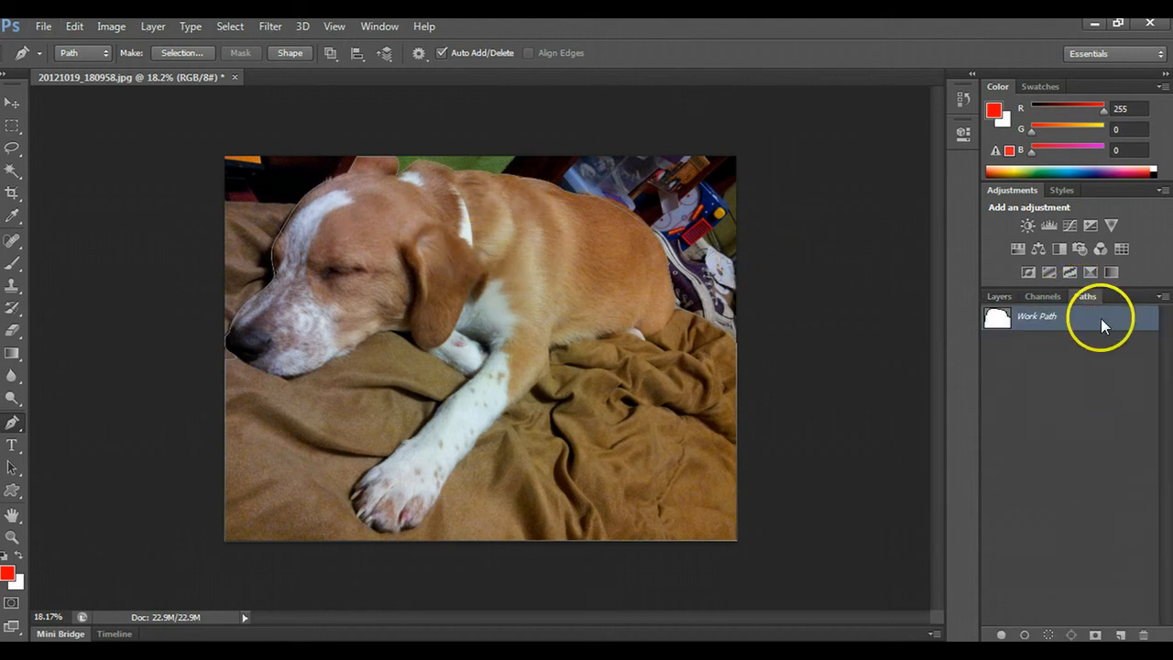
{"action": "right_click", "coordinate": [1100, 317]}
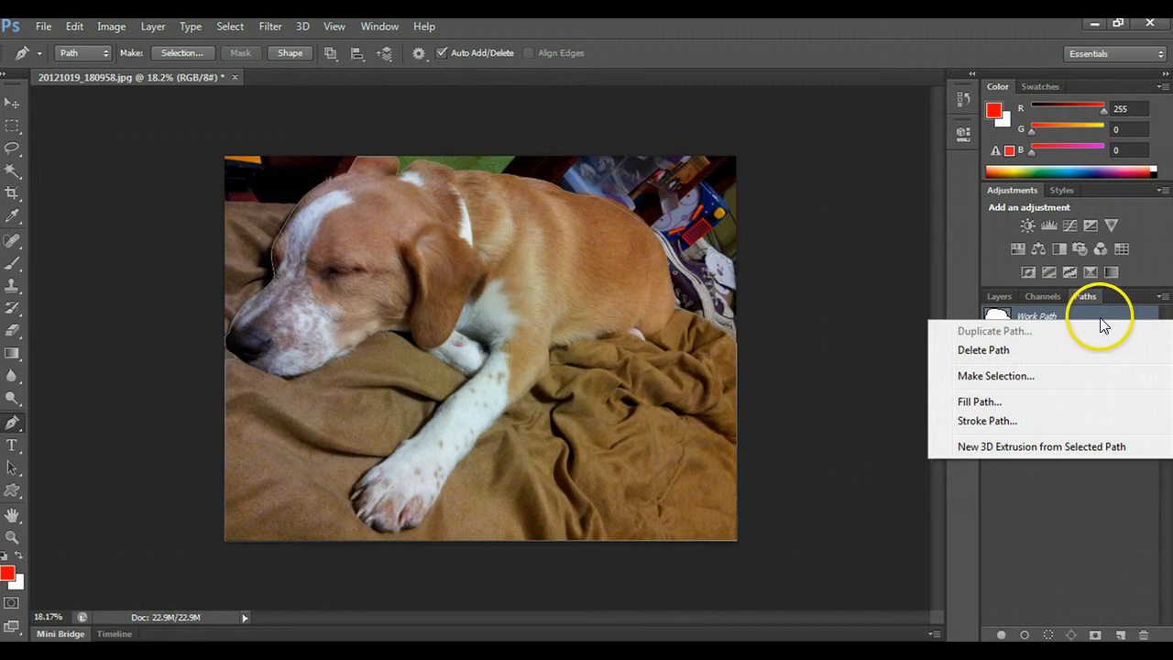
{"action": "left_click", "coordinate": [996, 376]}
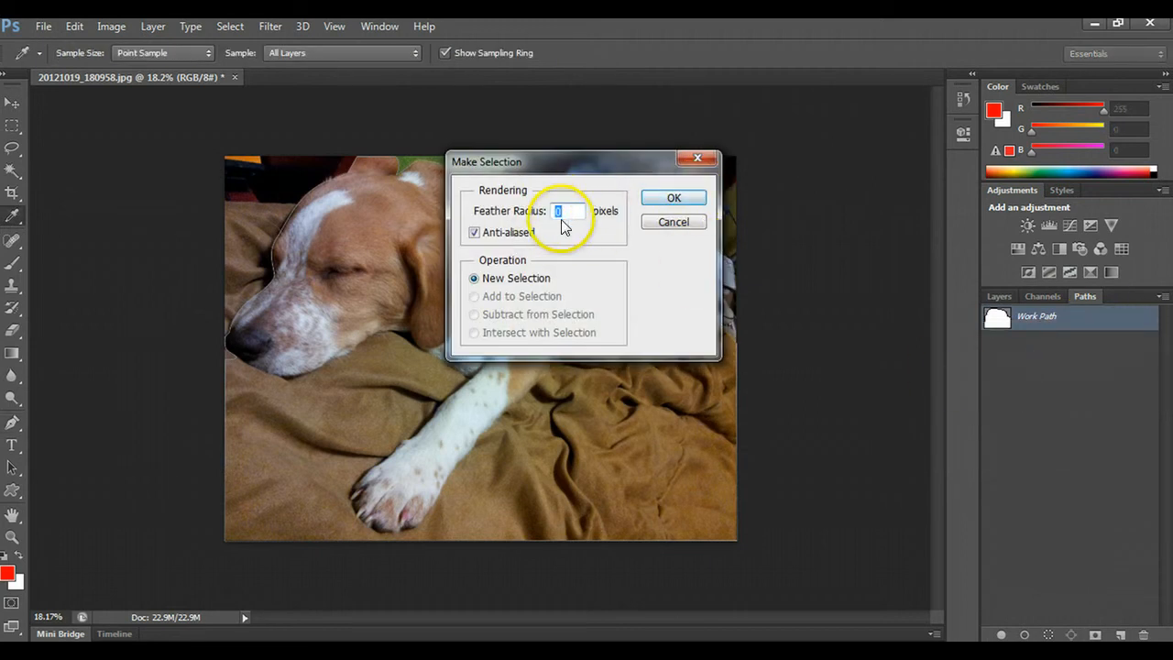
{"action": "left_click", "coordinate": [676, 201]}
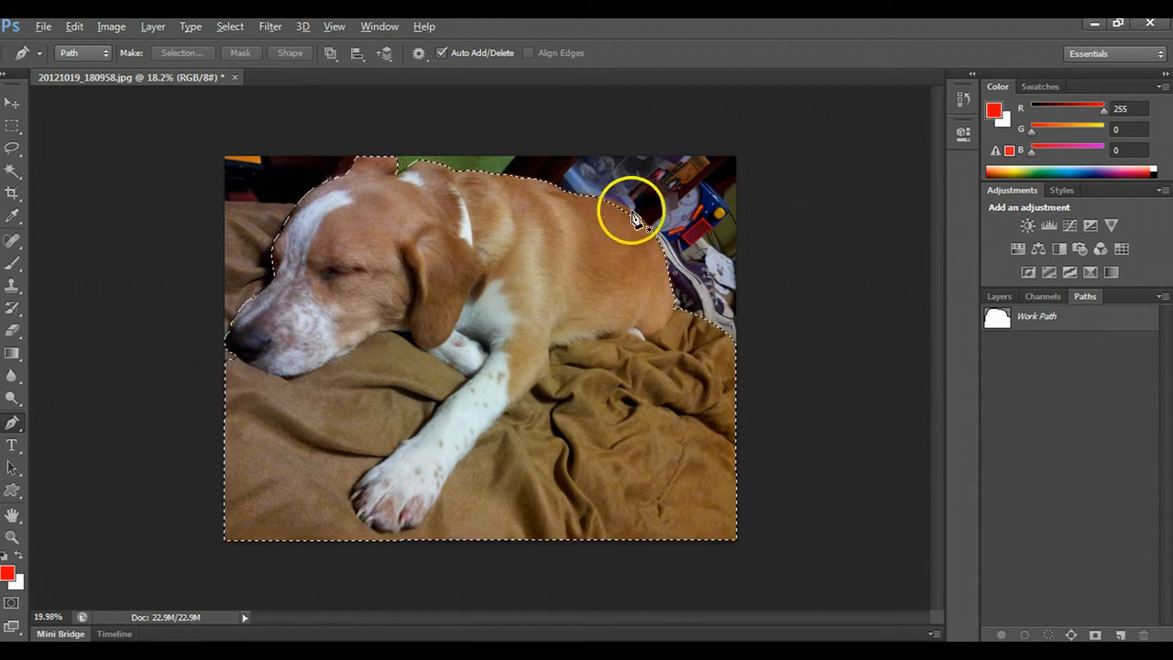
- Switch the dog and blanket selection into Quick Mask mode to check its edge along the dog's back
{"action": "key", "text": "ctrl+plus"}
{"action": "key", "text": "ctrl+plus"}
{"action": "scroll", "coordinate": [724, 194], "scroll_direction": "up", "scroll_amount": 3}
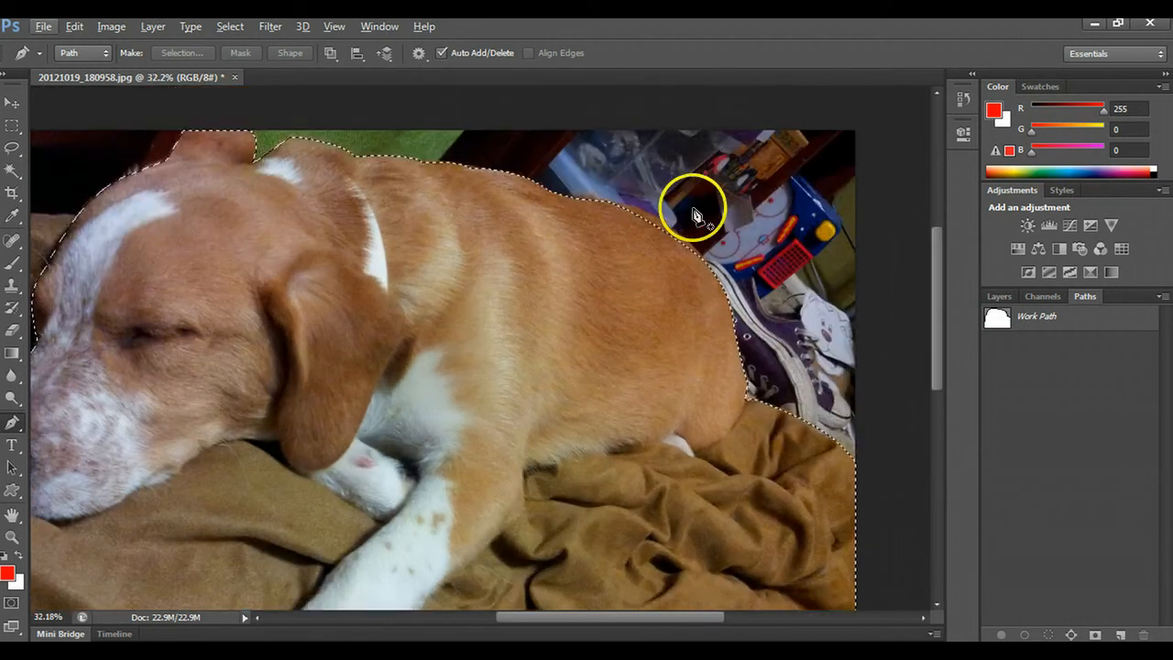
{"action": "scroll", "coordinate": [689, 273], "scroll_direction": "up", "scroll_amount": 5}
{"action": "scroll", "coordinate": [689, 284], "scroll_direction": "up", "scroll_amount": 4}
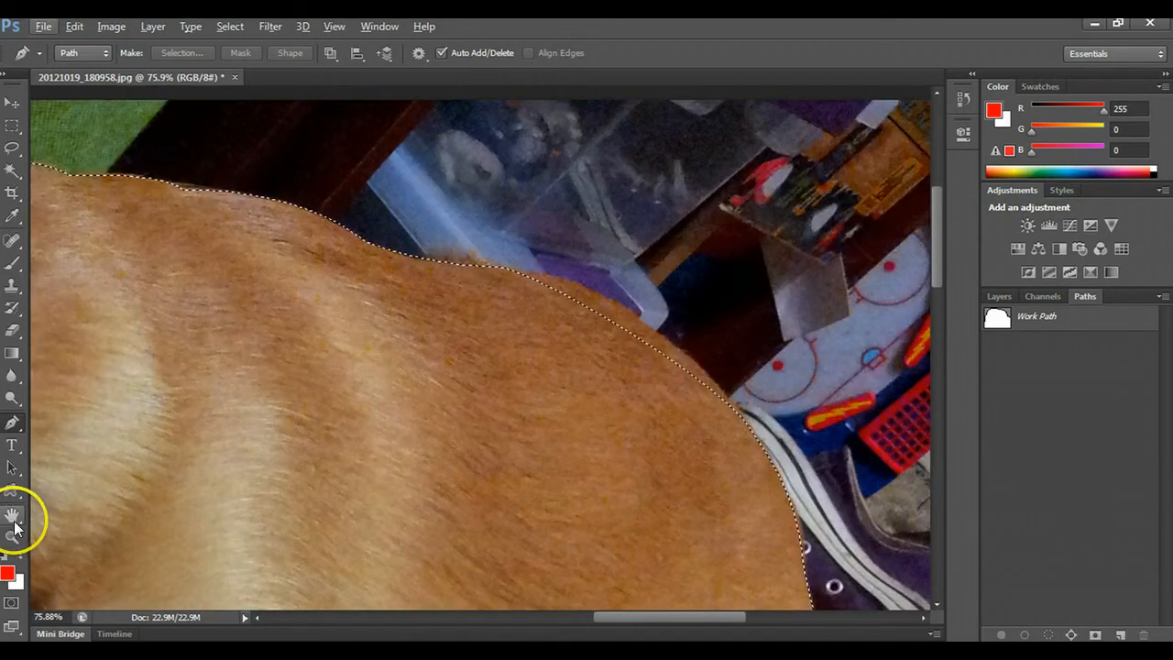
{"action": "left_click", "coordinate": [10, 605]}
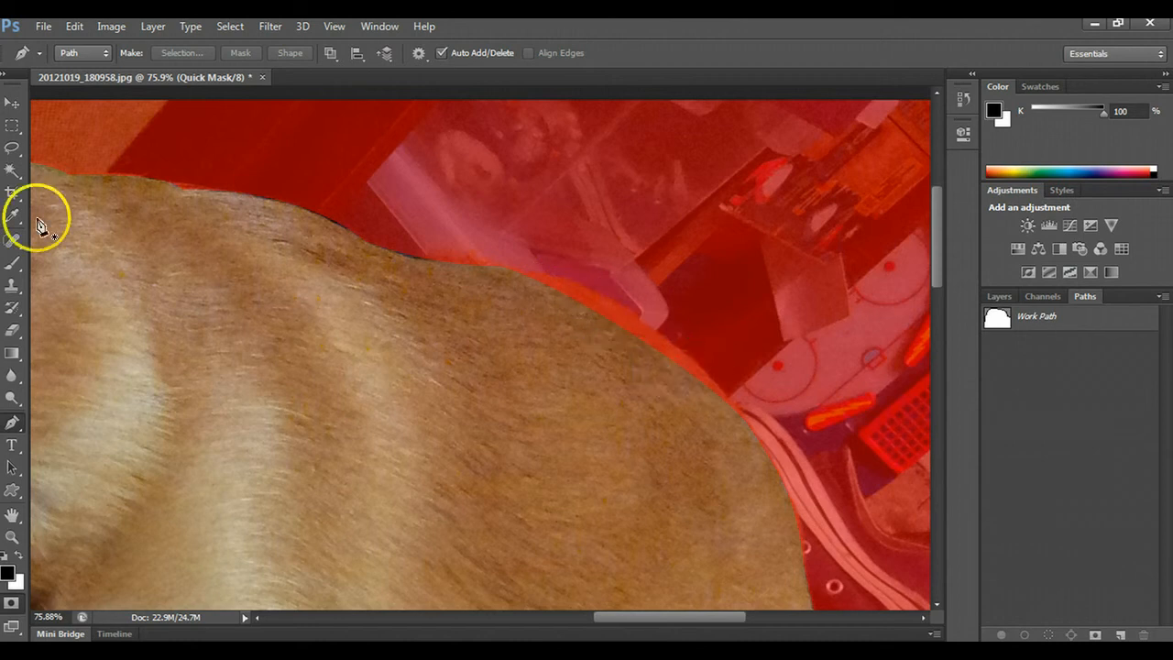
- Choose the Brush tool with the 13 px hard round tip at 100% hardness
{"action": "left_click", "coordinate": [11, 264]}
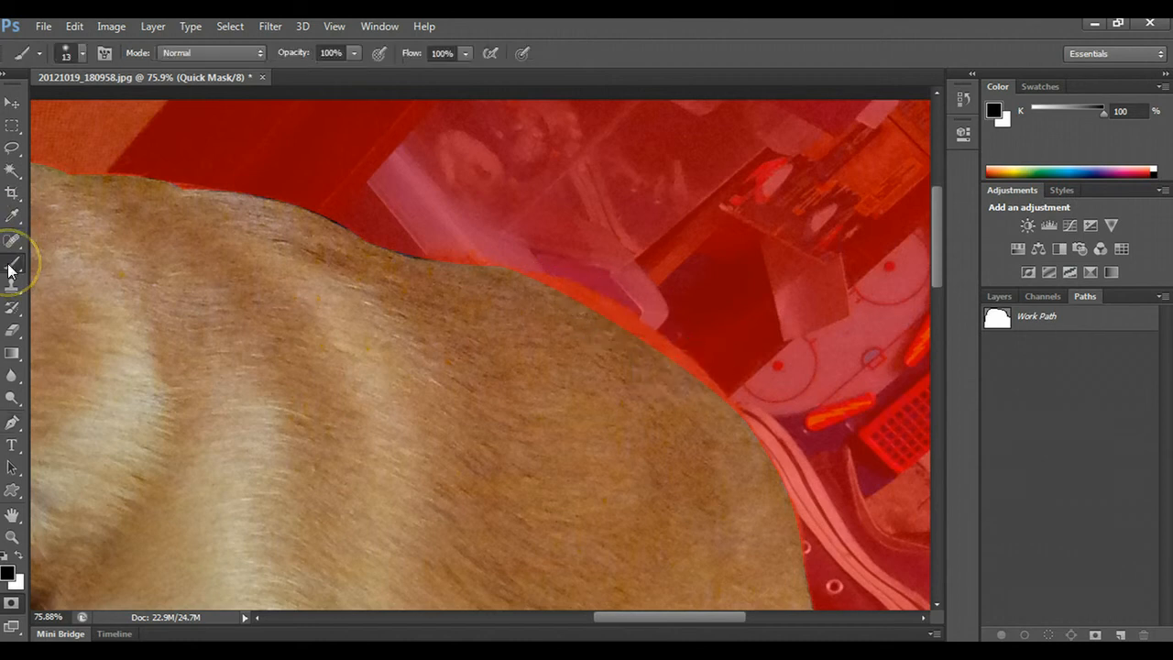
{"action": "left_click", "coordinate": [83, 52]}
{"action": "left_click", "coordinate": [59, 189]}
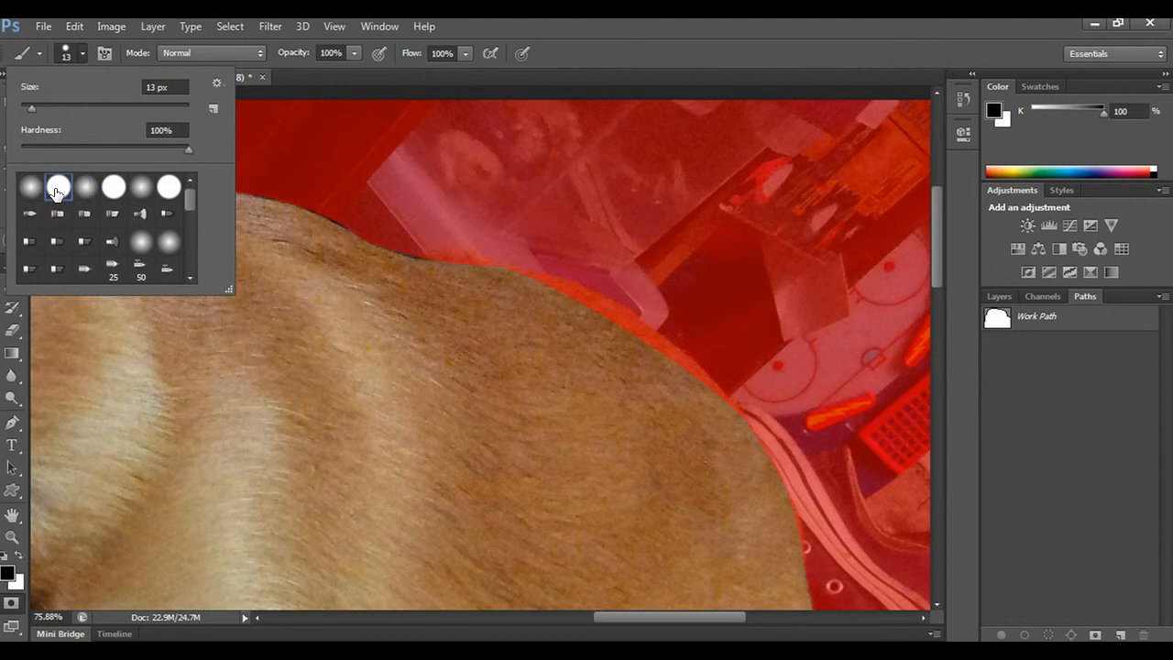
{"action": "left_click", "coordinate": [478, 338]}
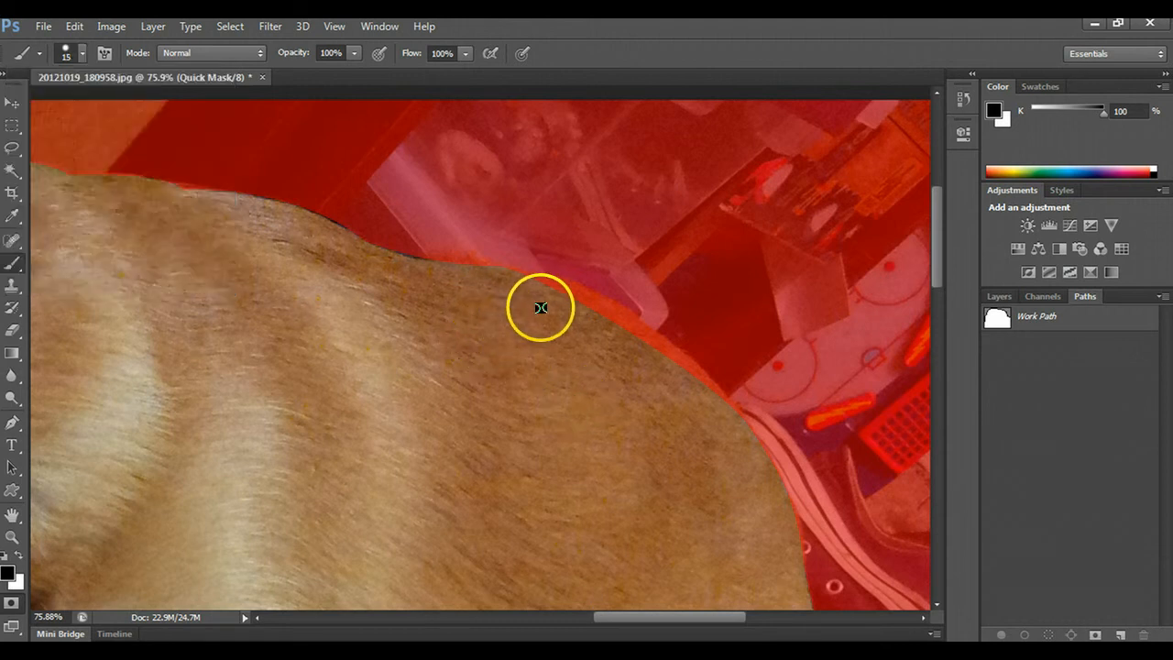
- Adjust the brush size to 100 px for painting on the mask
{"action": "key", "text": "bracketright"}
{"action": "key", "text": "bracketright"}
{"action": "key", "text": "bracketright"}
{"action": "key", "text": "bracketright"}
{"action": "key", "text": "bracketright"}
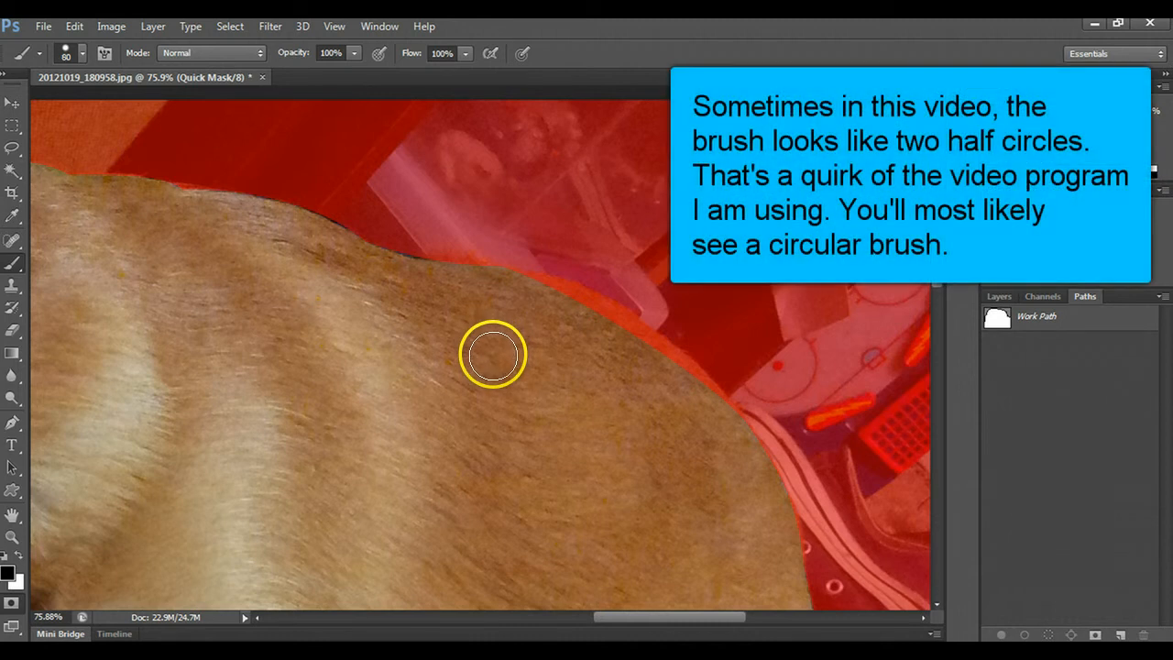
{"action": "key", "text": "bracketleft"}
{"action": "key", "text": "bracketleft"}
{"action": "key", "text": "bracketleft"}
{"action": "key", "text": "bracketleft"}
{"action": "key", "text": "bracketleft"}
{"action": "key", "text": "bracketleft"}
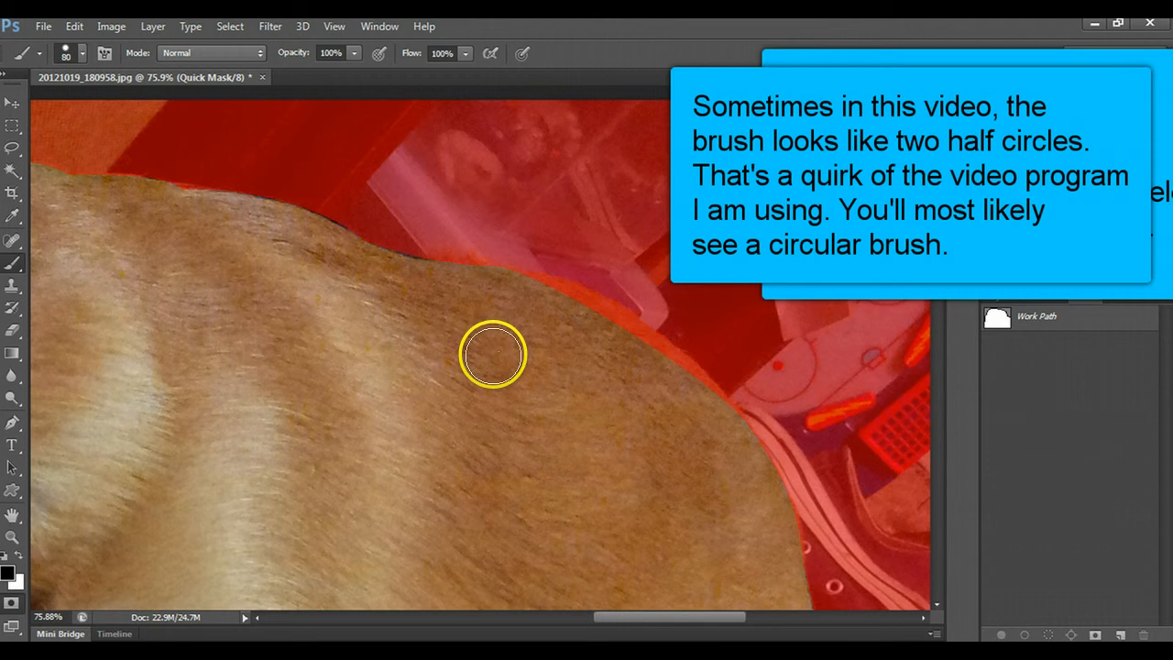
{"action": "key", "text": "bracketleft"}
{"action": "key", "text": "bracketleft"}
{"action": "key", "text": "bracketleft"}
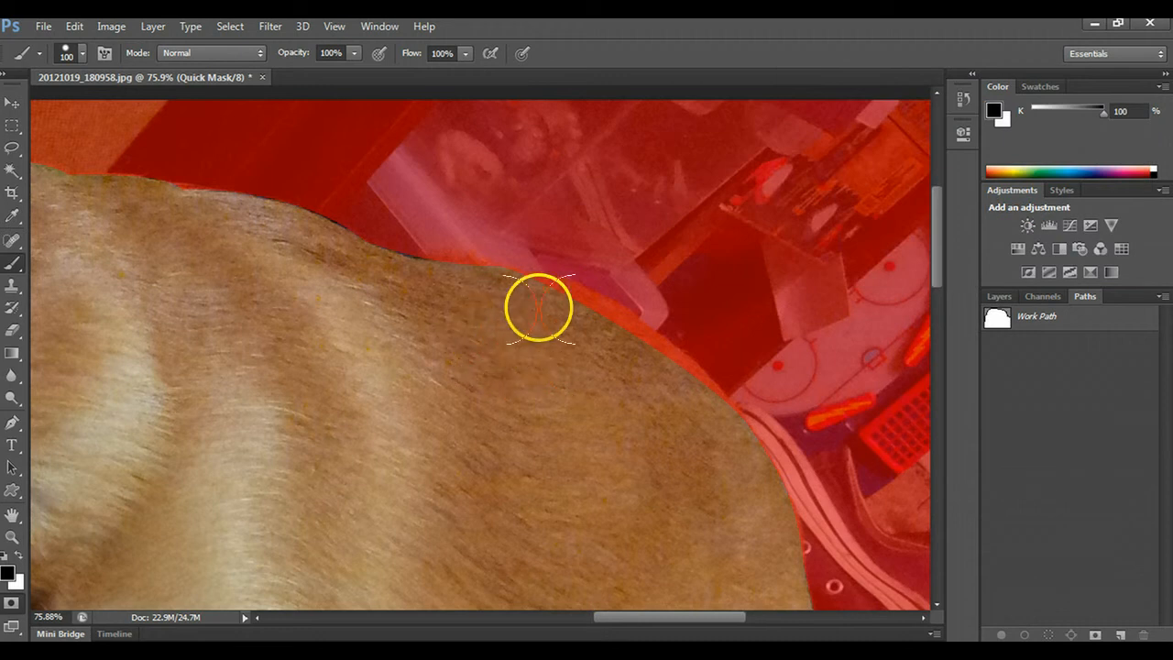
- Paint a black mask stroke over the dog's rump along its upper edge, and paint it away again with white
{"action": "mouse_move", "coordinate": [535, 302]}
{"action": "left_mouse_down"}
{"action": "mouse_move", "coordinate": [574, 311]}
{"action": "mouse_move", "coordinate": [645, 359]}
{"action": "mouse_move", "coordinate": [695, 405]}
{"action": "mouse_move", "coordinate": [710, 445]}
{"action": "left_mouse_up"}
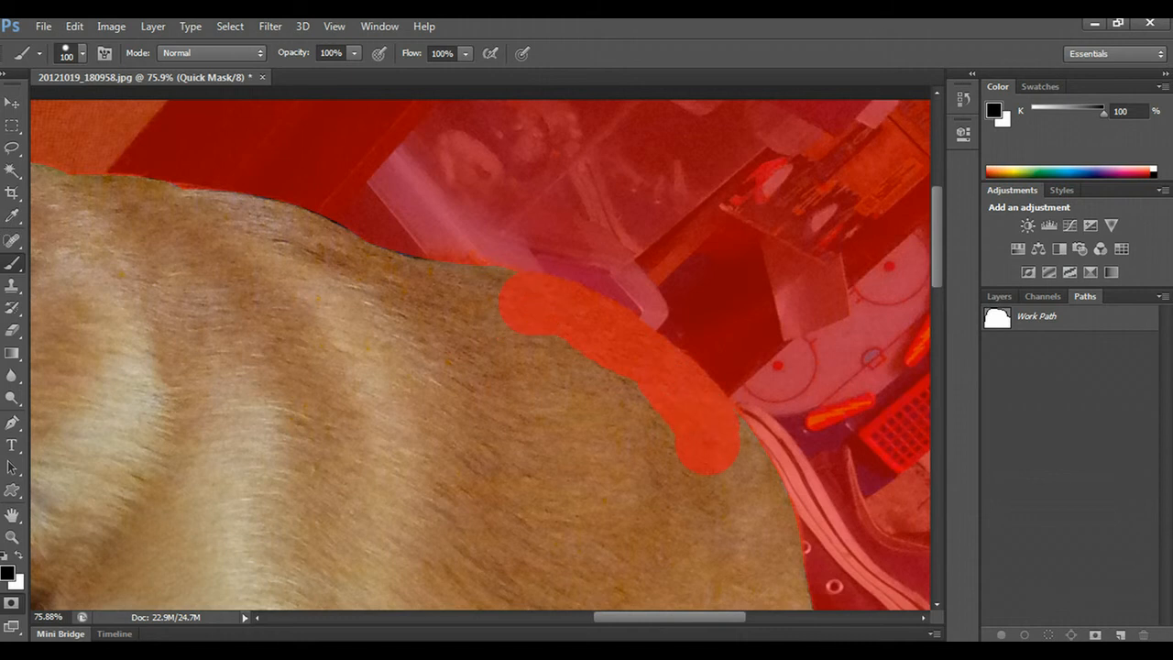
{"action": "left_click", "coordinate": [18, 557]}
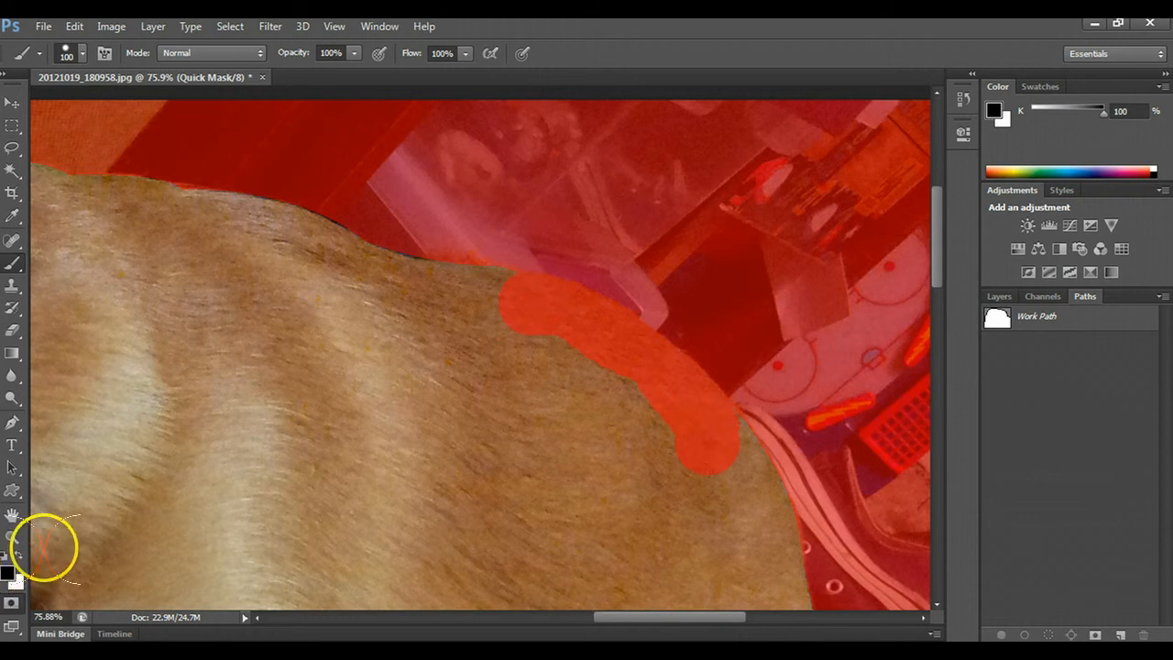
{"action": "mouse_move", "coordinate": [670, 440]}
{"action": "left_mouse_down"}
{"action": "mouse_move", "coordinate": [716, 454]}
{"action": "mouse_move", "coordinate": [671, 415]}
{"action": "left_mouse_up"}
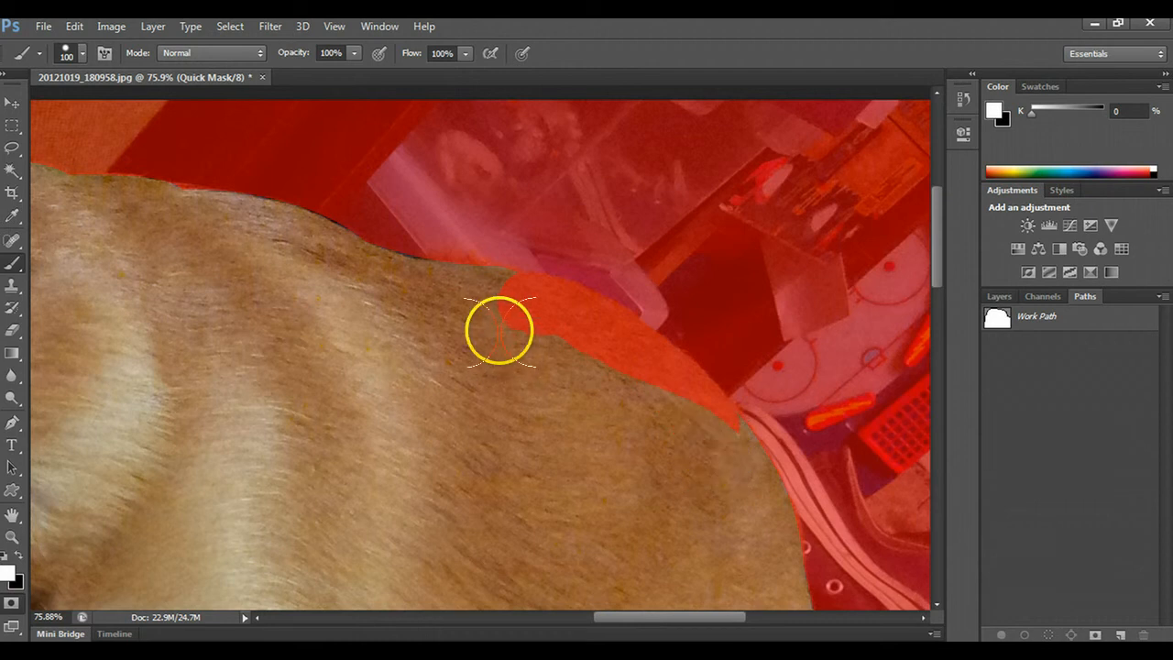
{"action": "left_click_drag", "start_coordinate": [505, 337], "coordinate": [561, 339]}
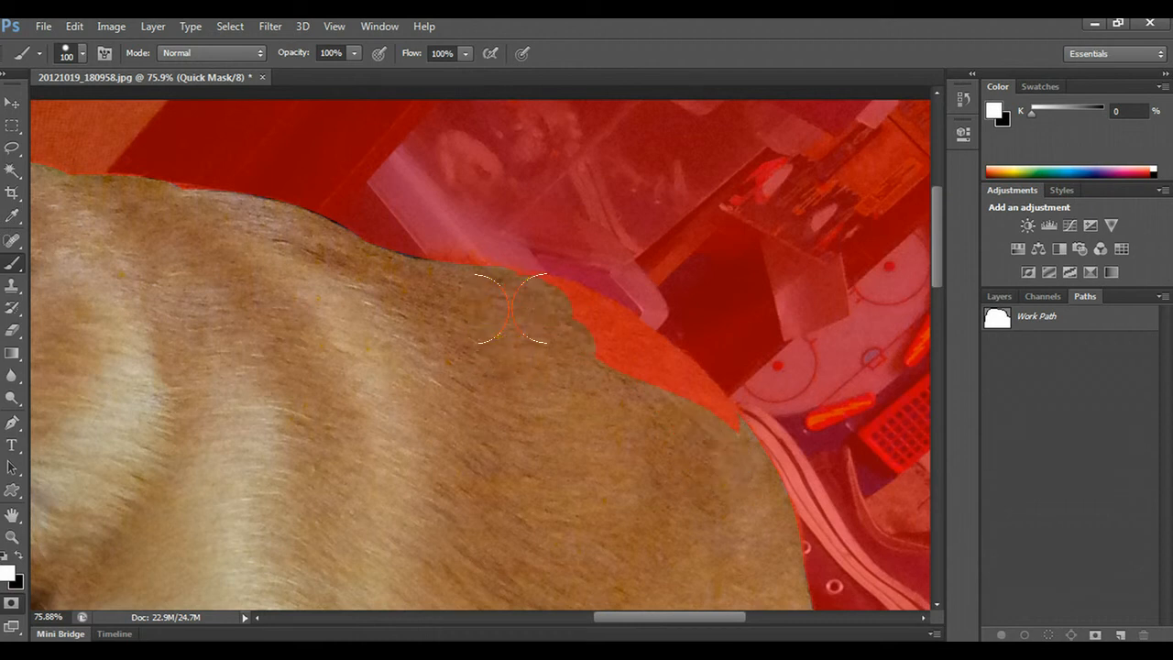
{"action": "left_click_drag", "start_coordinate": [709, 445], "coordinate": [710, 428]}
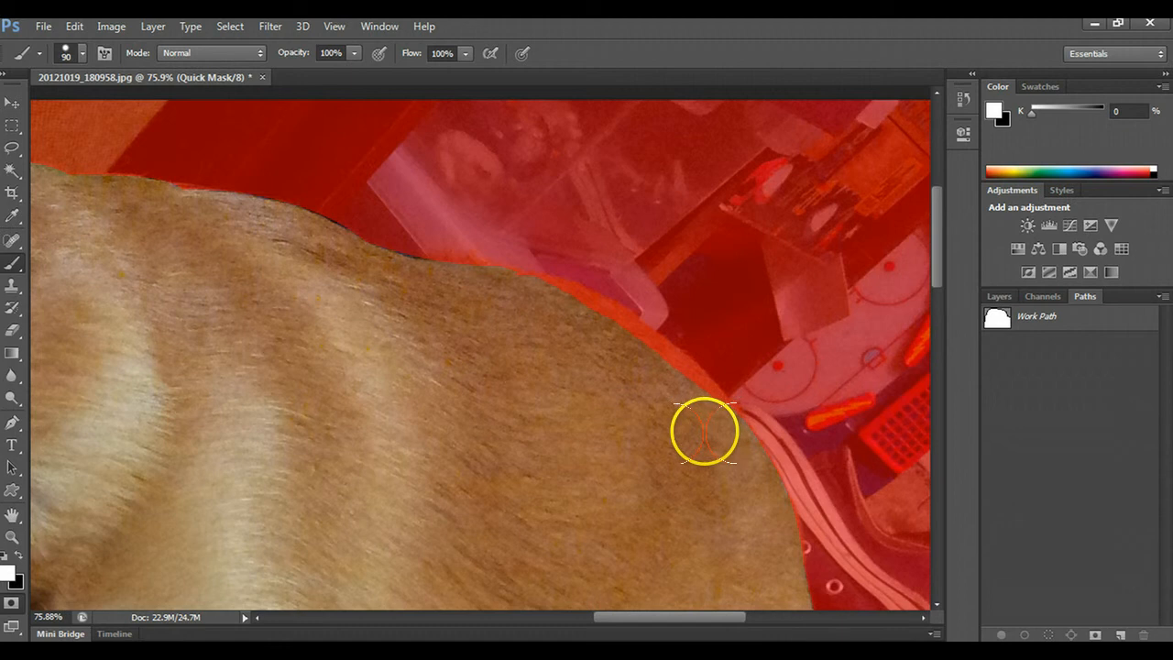
- Reduce the brush to 35 px and correct the mask at the rump's edge above the sneaker, alternating white and black
{"action": "key", "text": "bracketleft"}
{"action": "key", "text": "bracketleft"}
{"action": "key", "text": "bracketleft"}
{"action": "key", "text": "bracketleft"}
{"action": "key", "text": "bracketleft"}
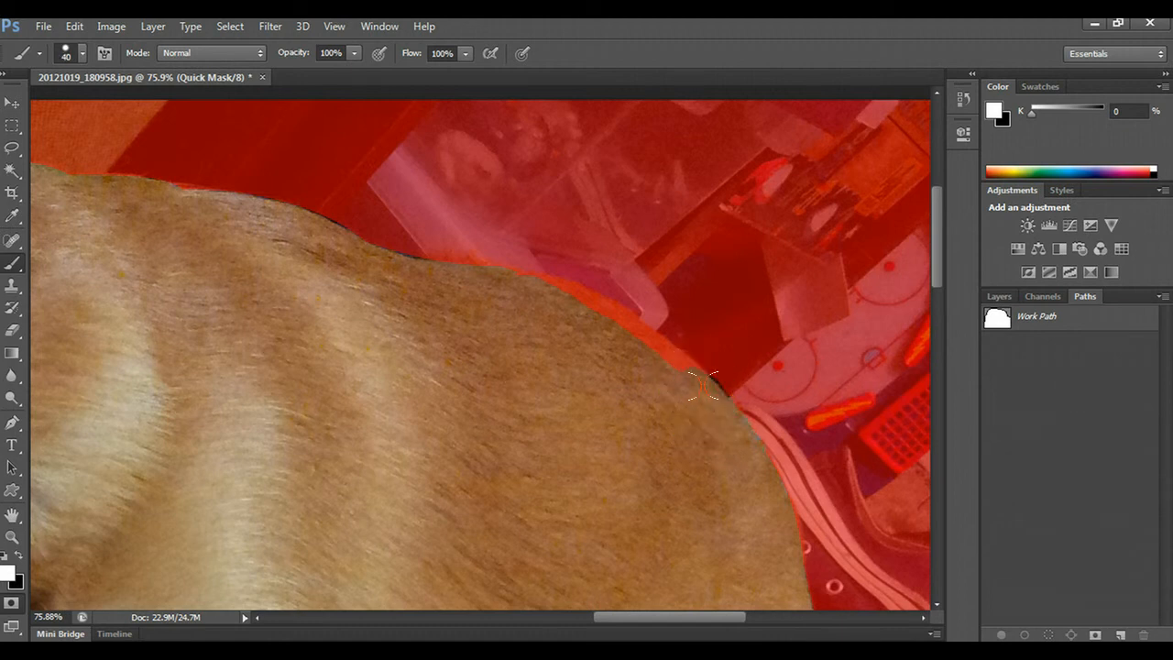
{"action": "key", "text": "bracketleft"}
{"action": "key", "text": "x"}
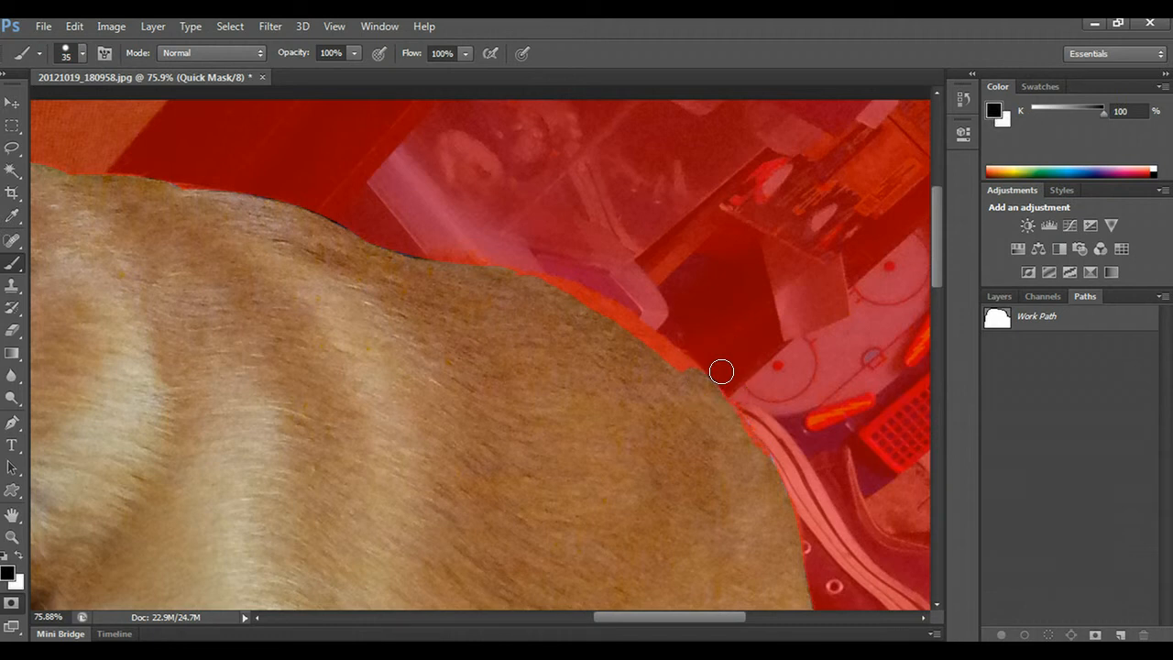
{"action": "key", "text": "x"}
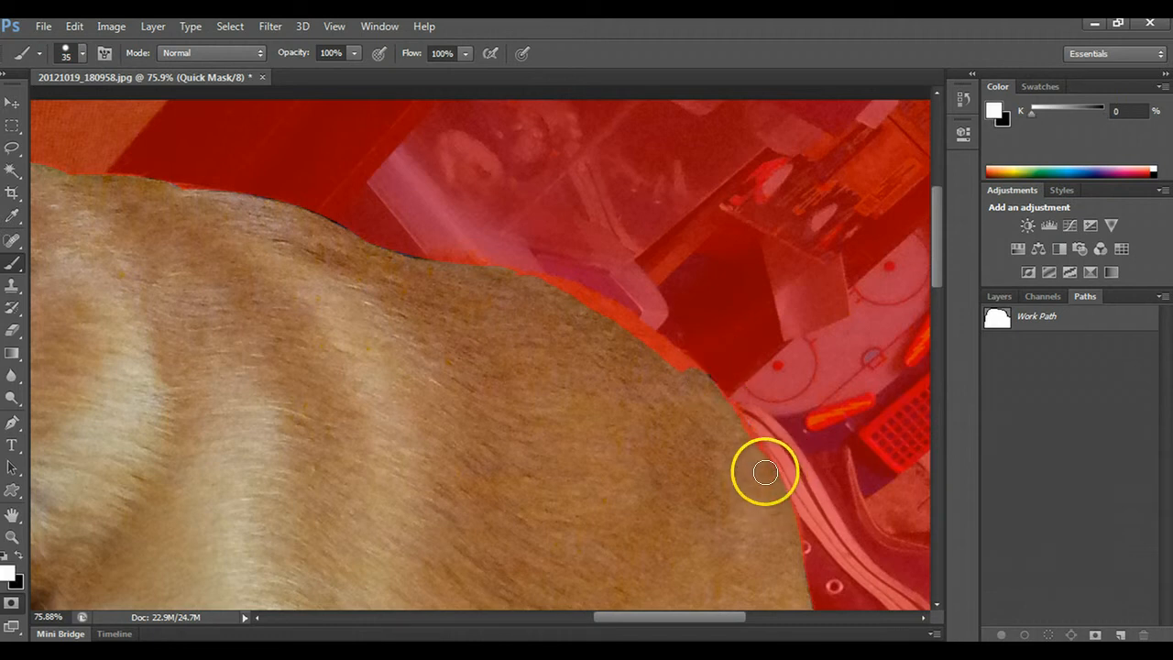
{"action": "key", "text": "x"}
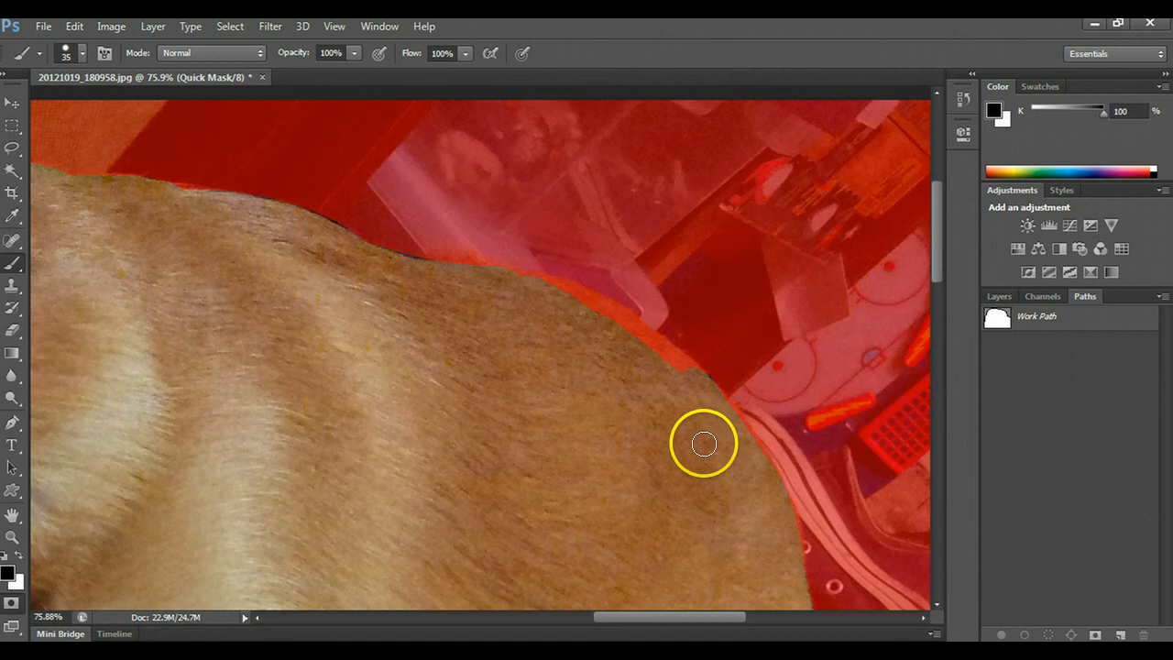
- Try a brush stroke on the mask along the rump's edge beside the sneaker, and undo it
{"action": "scroll", "coordinate": [720, 436], "scroll_direction": "up", "scroll_amount": 1}
{"action": "scroll", "coordinate": [731, 484], "scroll_direction": "up", "scroll_amount": 1}
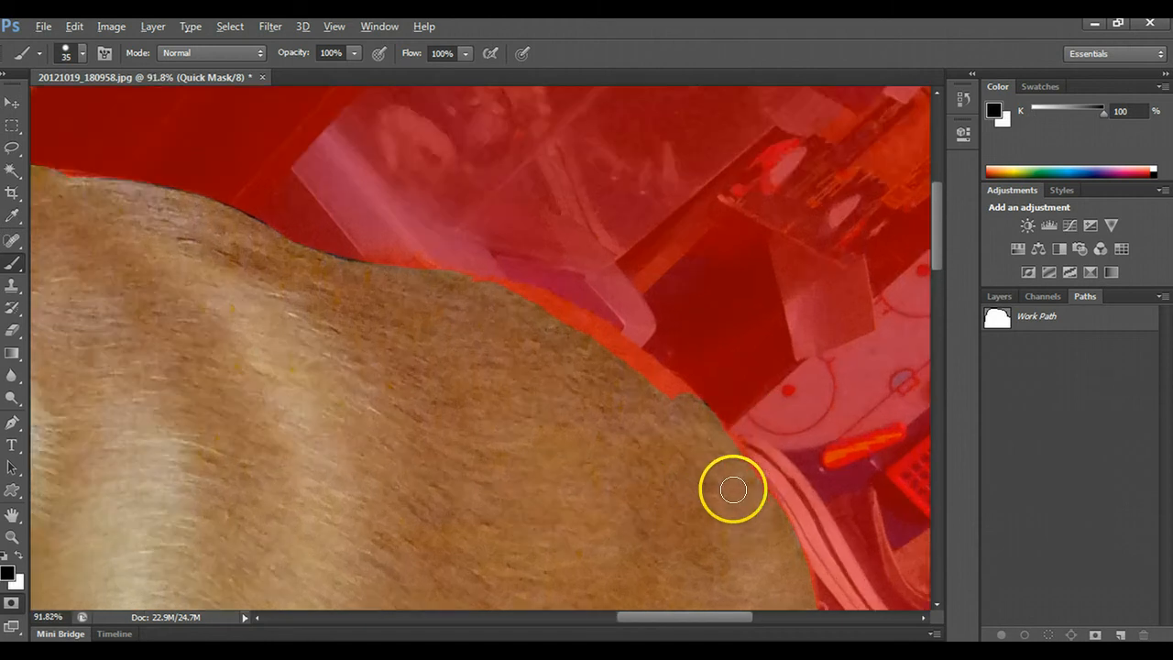
{"action": "scroll", "coordinate": [750, 485], "scroll_direction": "up", "scroll_amount": 3}
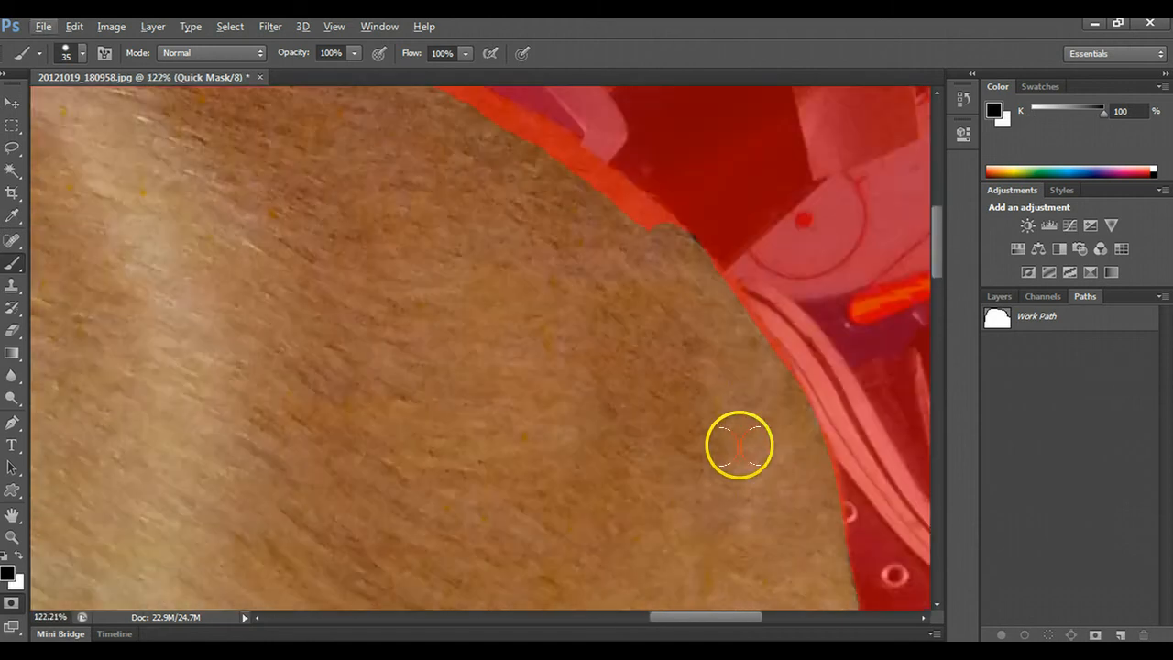
{"action": "mouse_move", "coordinate": [736, 319]}
{"action": "left_mouse_down"}
{"action": "mouse_move", "coordinate": [759, 340]}
{"action": "mouse_move", "coordinate": [748, 358]}
{"action": "left_mouse_up"}
{"action": "key", "text": "ctrl+z"}
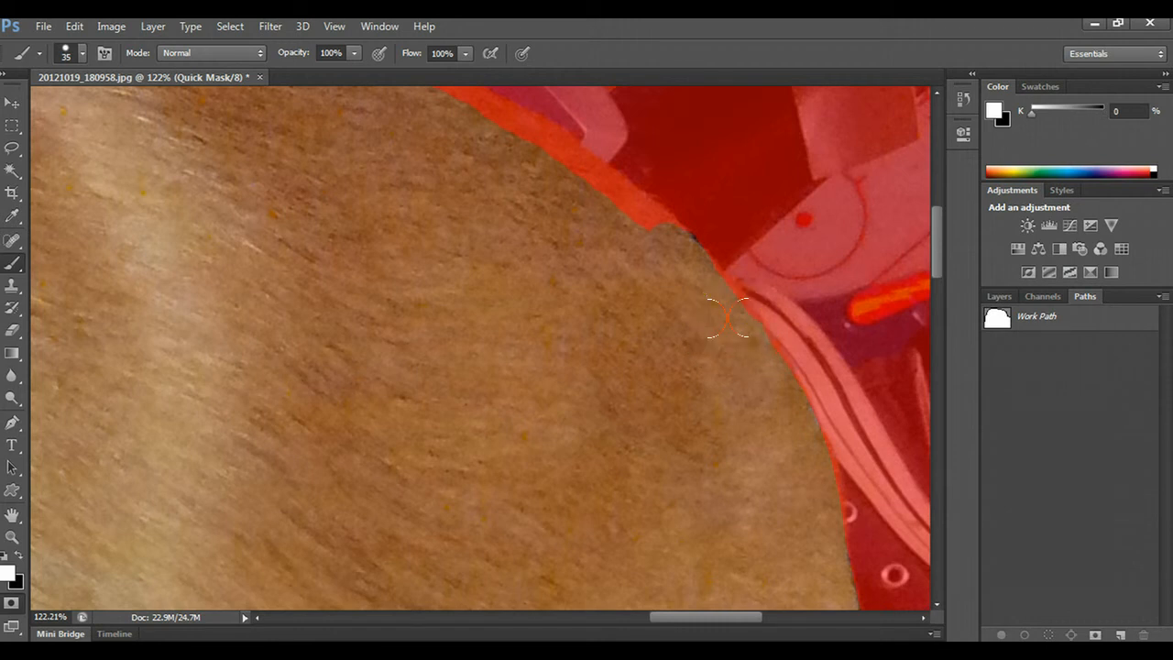
- Paint white over the missed fur along the dog's lower back, and touch up the edge beside the plastic box with black
{"action": "scroll", "coordinate": [544, 293], "scroll_direction": "up", "scroll_amount": 5}
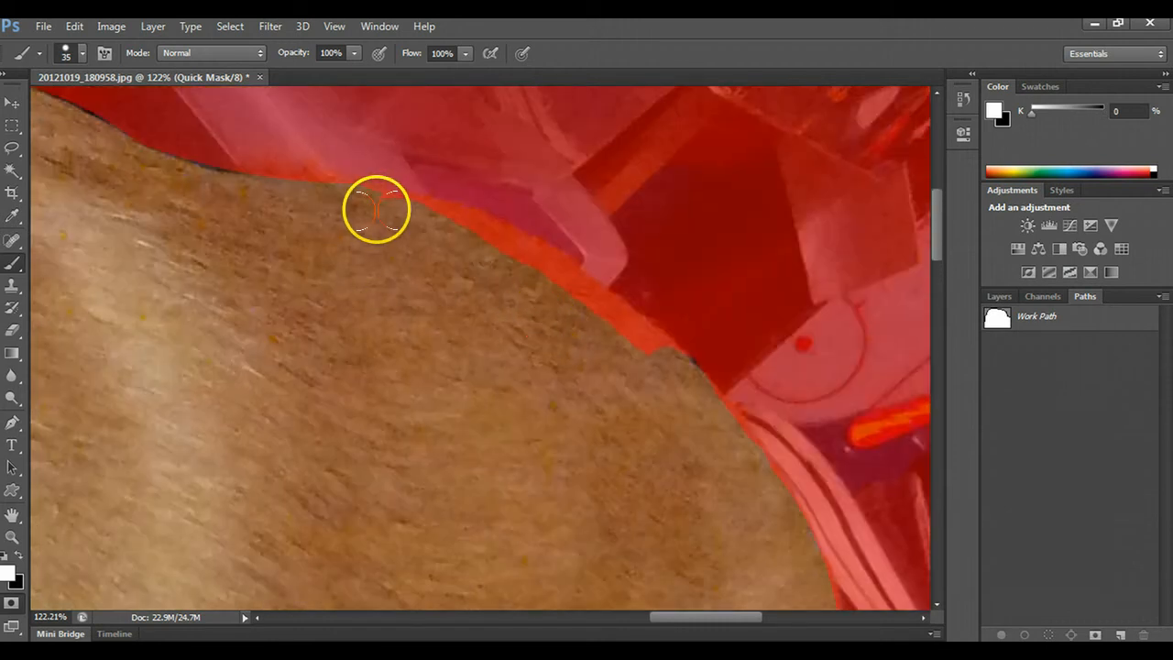
{"action": "left_click", "coordinate": [430, 220]}
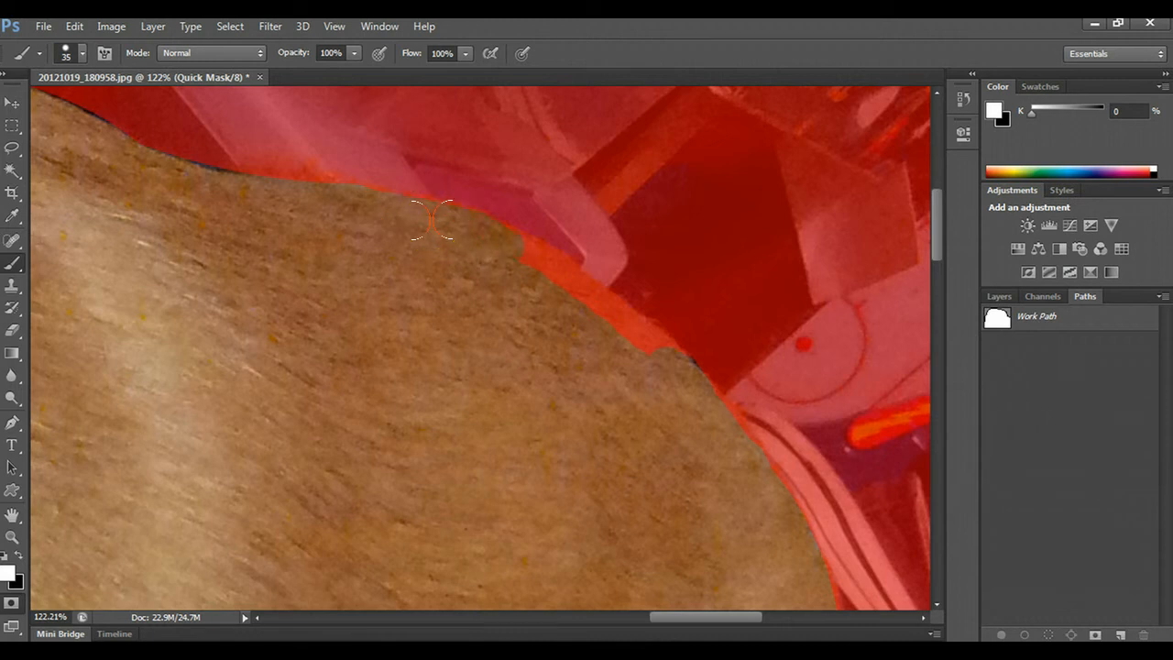
{"action": "left_click_drag", "start_coordinate": [559, 284], "coordinate": [505, 242]}
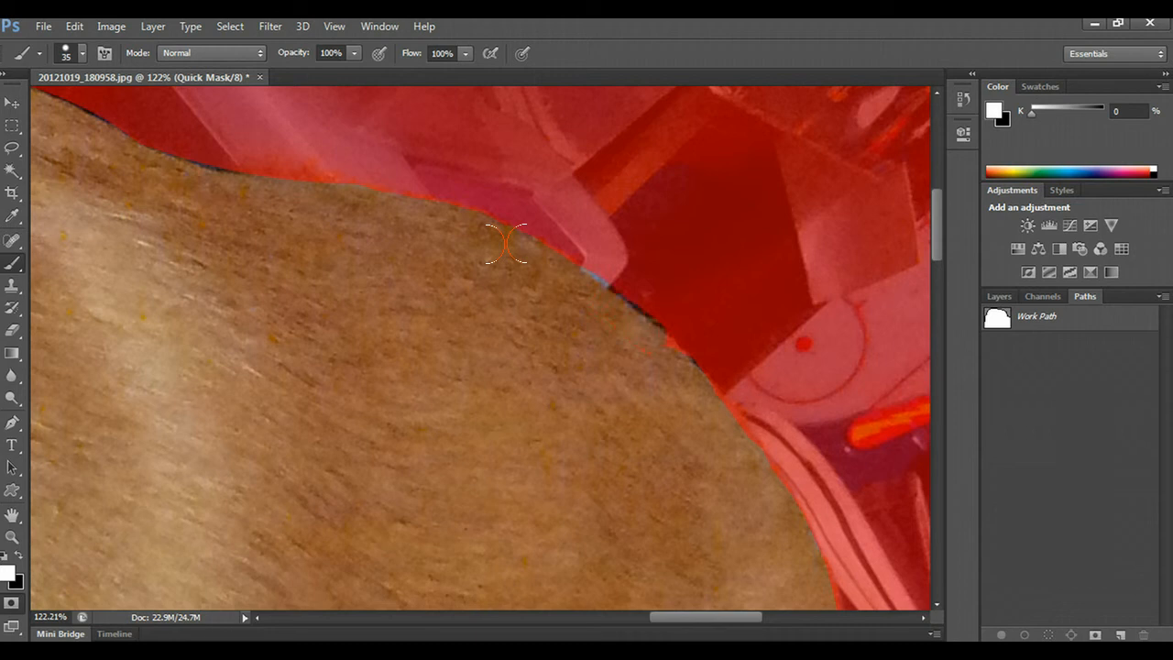
{"action": "key", "text": "x"}
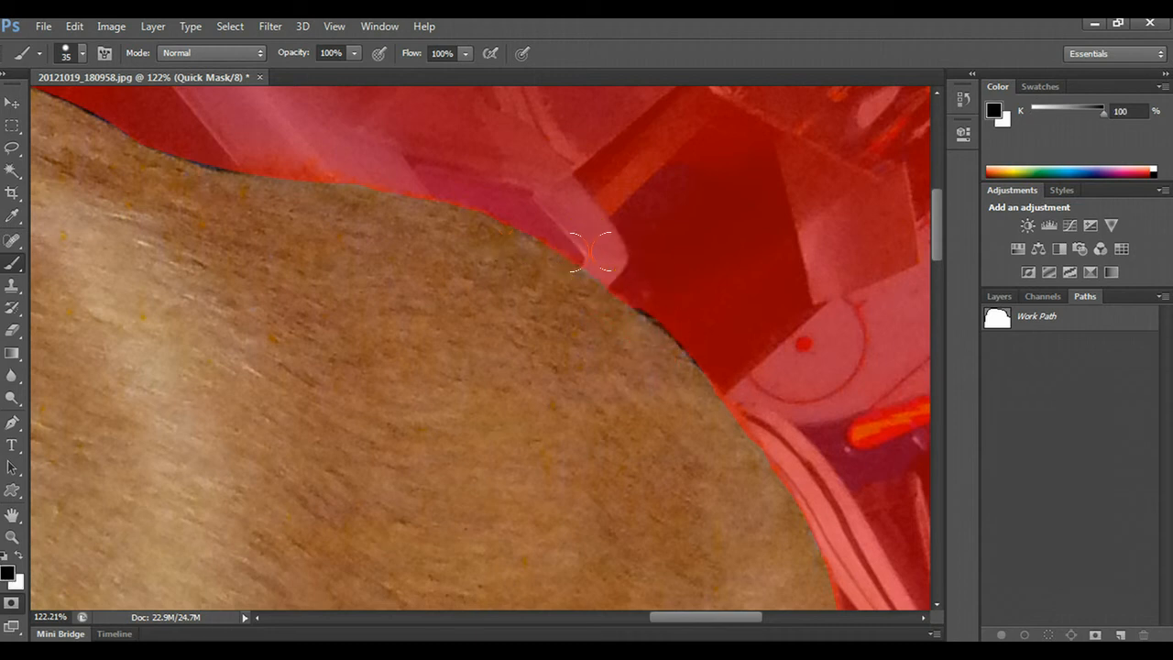
{"action": "mouse_move", "coordinate": [592, 251]}
{"action": "left_mouse_down"}
{"action": "mouse_move", "coordinate": [691, 331]}
{"action": "mouse_move", "coordinate": [598, 259]}
{"action": "left_mouse_up"}
- Examine the Quick Mask edge around the dog's forehead and snout for areas that need correction
{"action": "scroll", "coordinate": [509, 361], "scroll_direction": "down", "scroll_amount": 5}
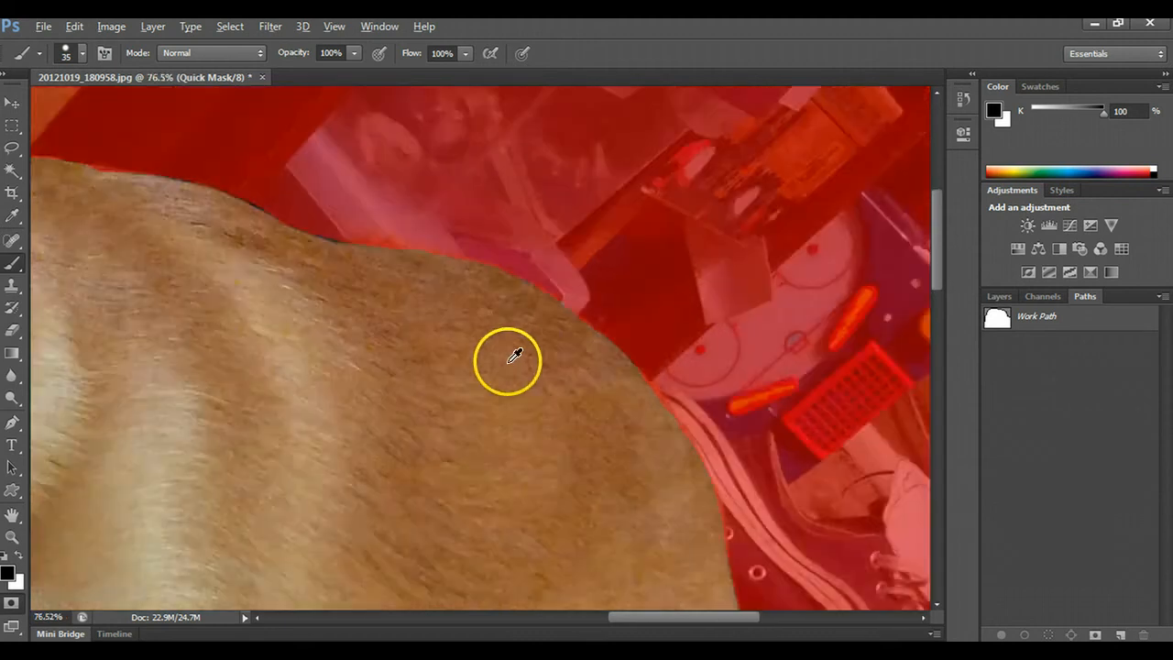
{"action": "scroll", "coordinate": [490, 383], "scroll_direction": "down", "scroll_amount": 2}
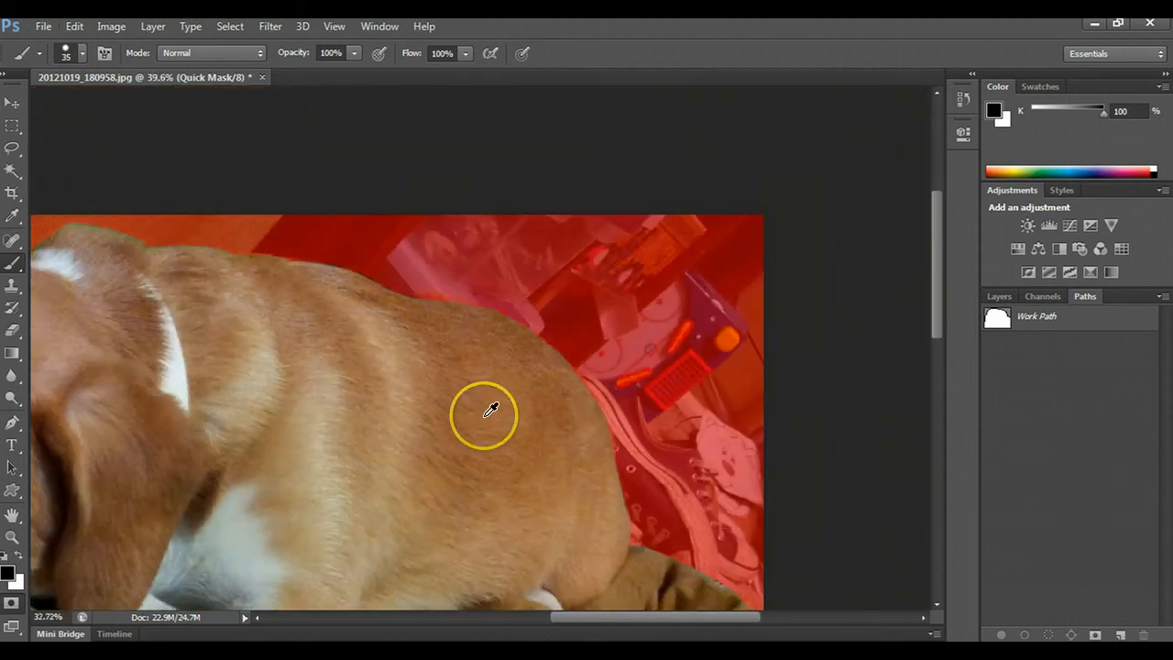
{"action": "scroll", "coordinate": [490, 411], "scroll_direction": "down", "scroll_amount": 2}
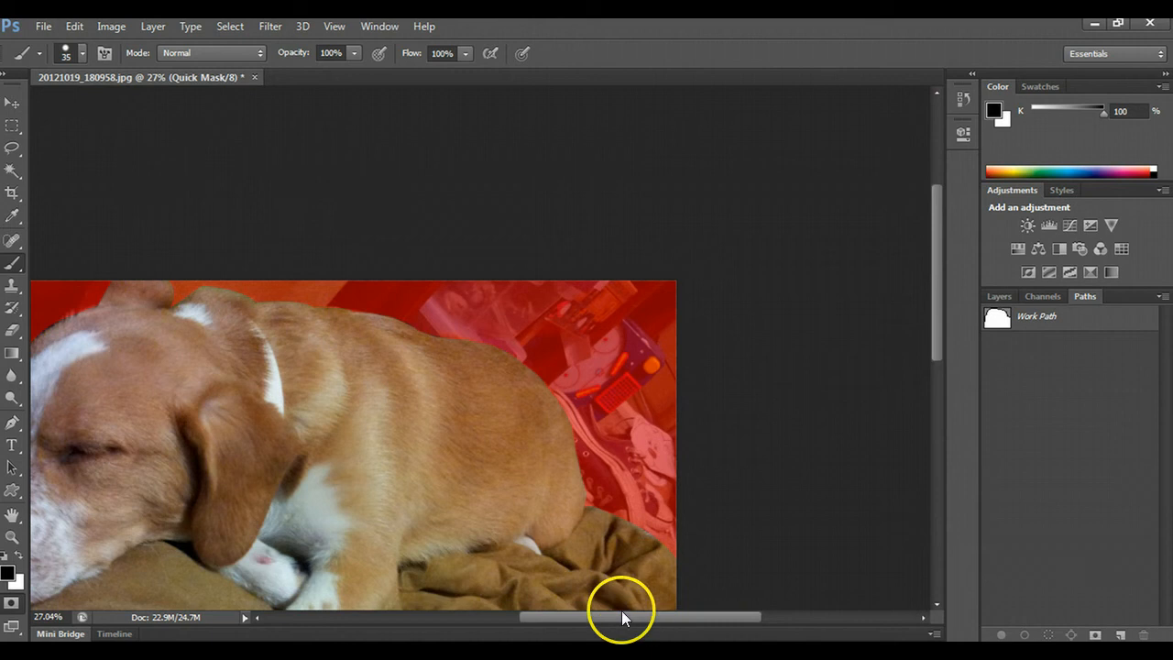
{"action": "left_click_drag", "start_coordinate": [596, 627], "coordinate": [526, 630]}
{"action": "scroll", "coordinate": [395, 356], "scroll_direction": "up", "scroll_amount": 2}
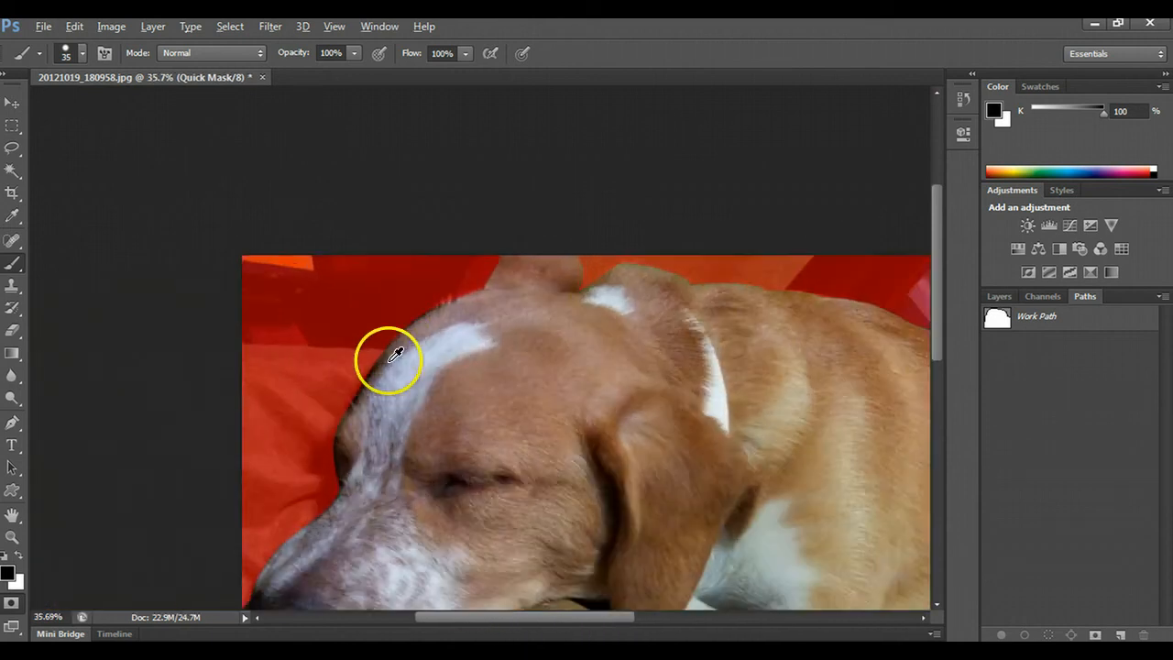
{"action": "scroll", "coordinate": [396, 355], "scroll_direction": "up", "scroll_amount": 5}
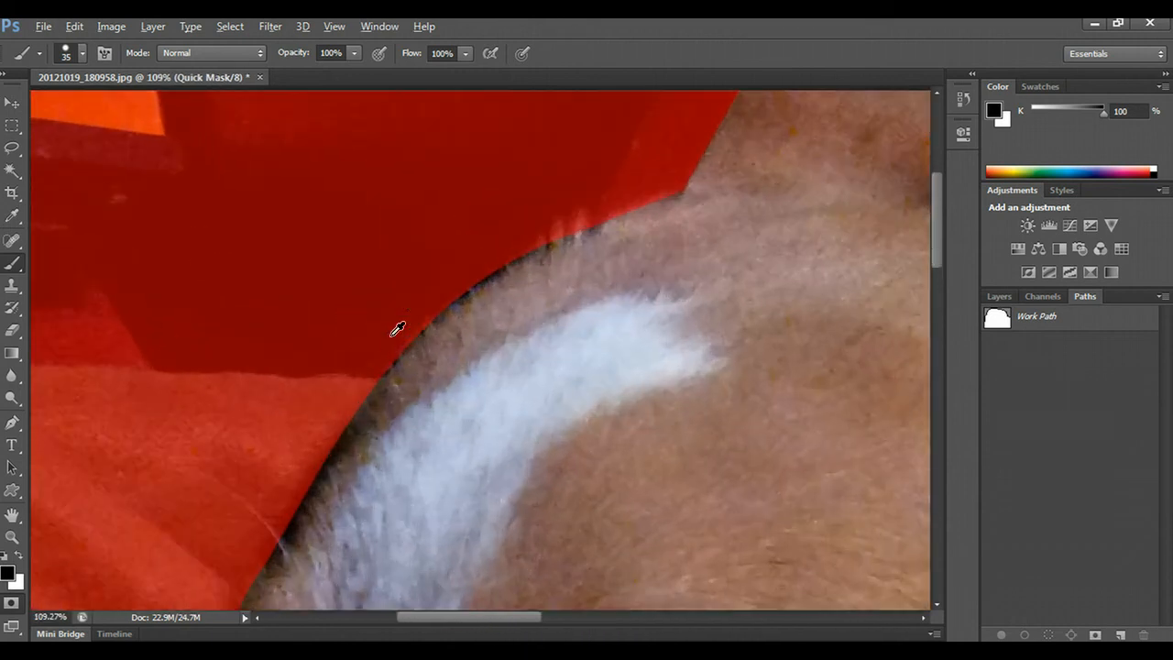
{"action": "scroll", "coordinate": [391, 339], "scroll_direction": "down", "scroll_amount": 3}
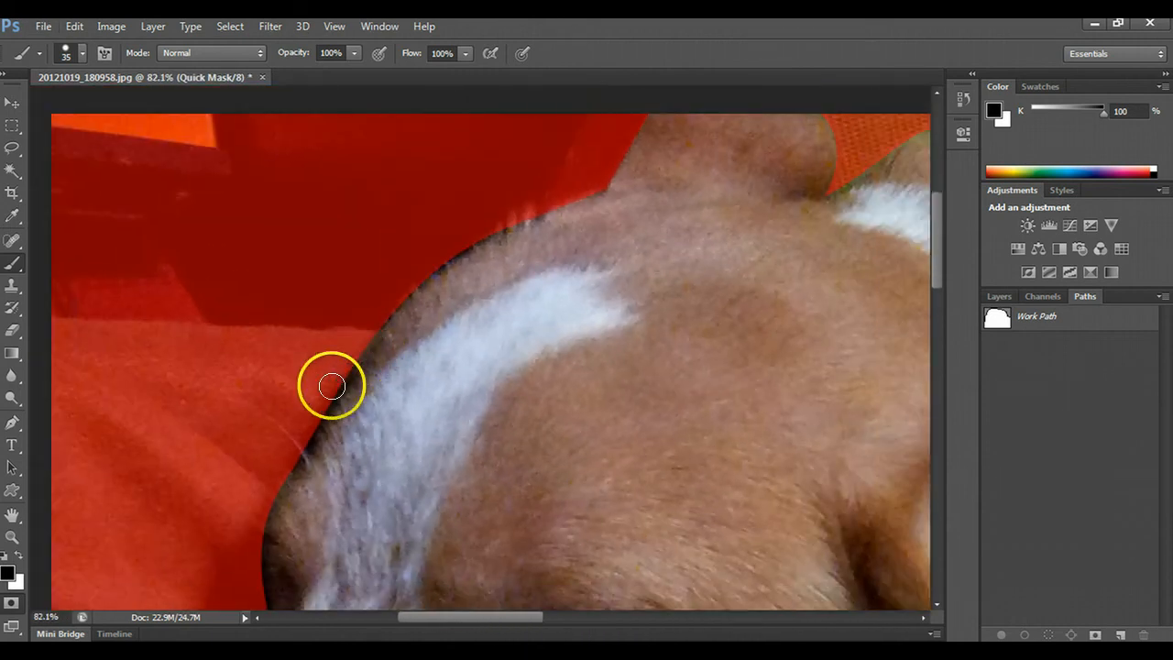
{"action": "scroll", "coordinate": [431, 215], "scroll_direction": "up", "scroll_amount": 4}
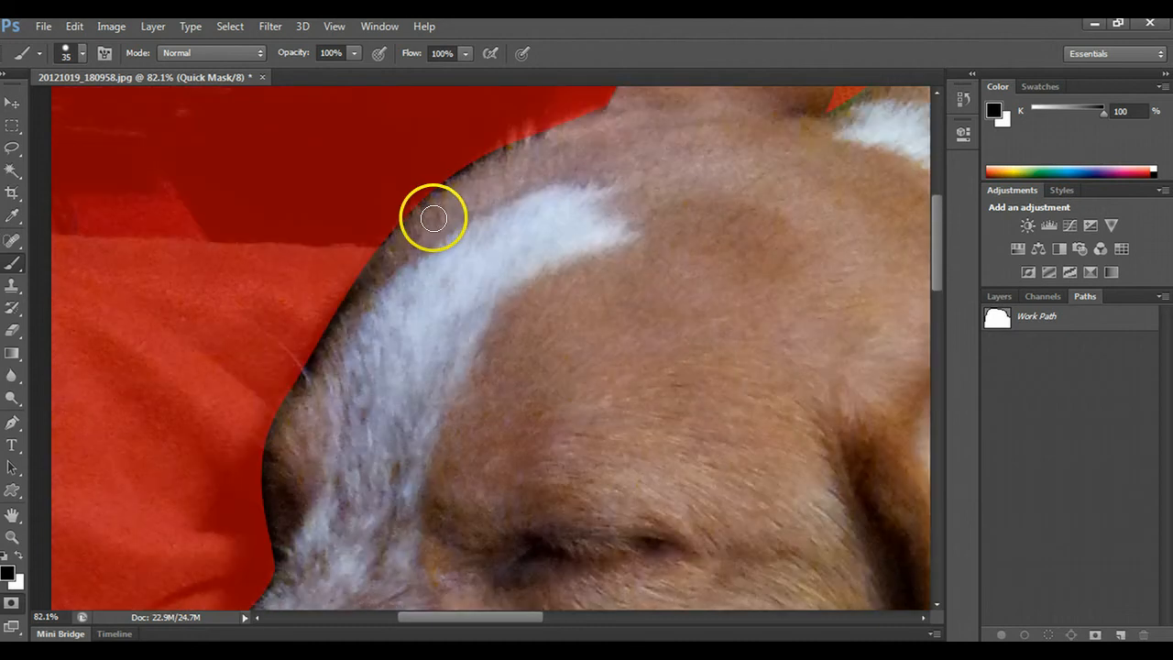
- Reduce the mask brush to 9 px and paint short white strands over the hairs sticking up from the dog's forehead edge
{"action": "scroll", "coordinate": [496, 216], "scroll_direction": "up", "scroll_amount": 3}
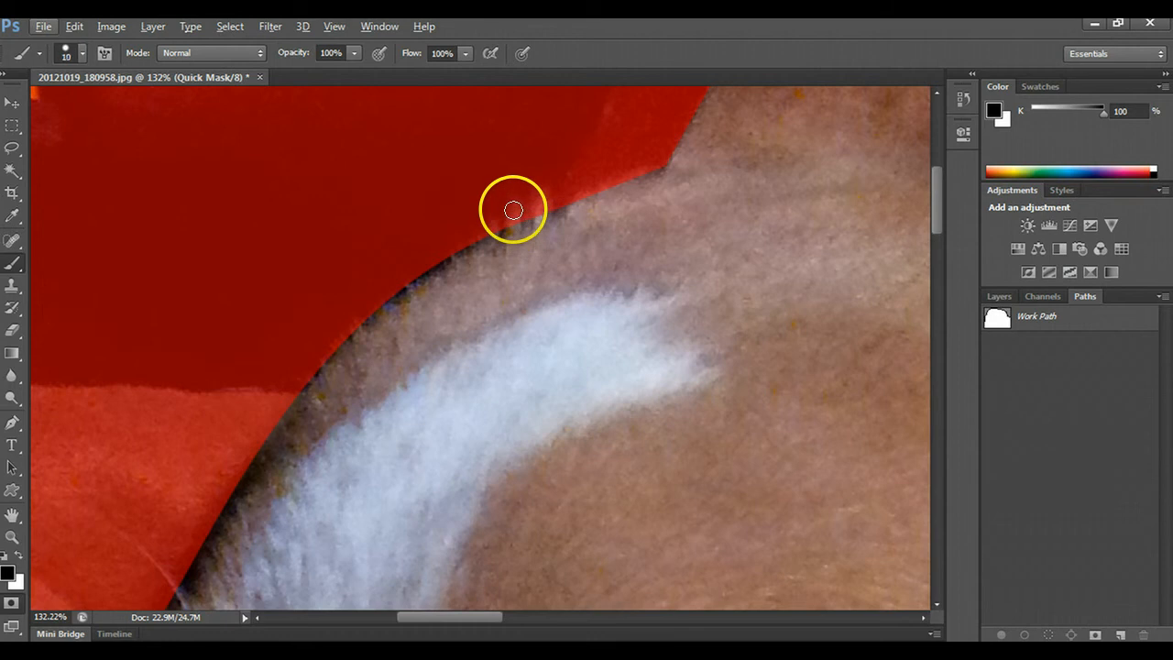
{"action": "key", "text": "bracketleft"}
{"action": "key", "text": "bracketleft"}
{"action": "key", "text": "bracketleft"}
{"action": "left_click_drag", "start_coordinate": [513, 205], "coordinate": [513, 227]}
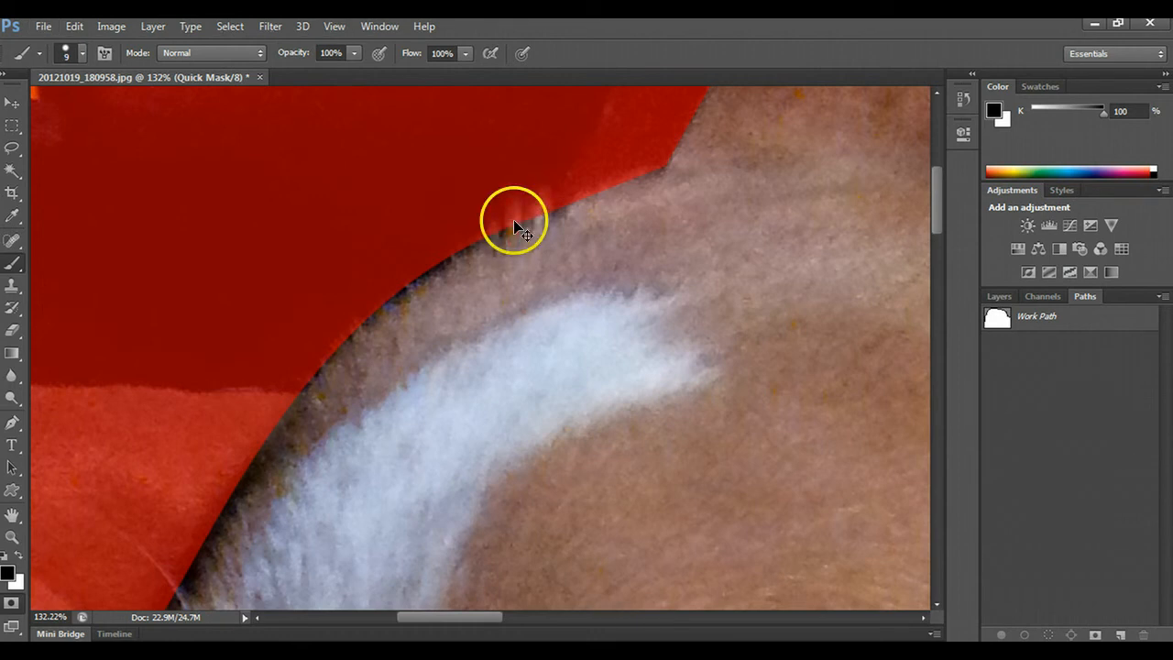
{"action": "key", "text": "x"}
{"action": "mouse_move", "coordinate": [515, 213]}
{"action": "left_mouse_down"}
{"action": "mouse_move", "coordinate": [512, 231]}
{"action": "mouse_move", "coordinate": [542, 193]}
{"action": "mouse_move", "coordinate": [548, 203]}
{"action": "left_mouse_up"}
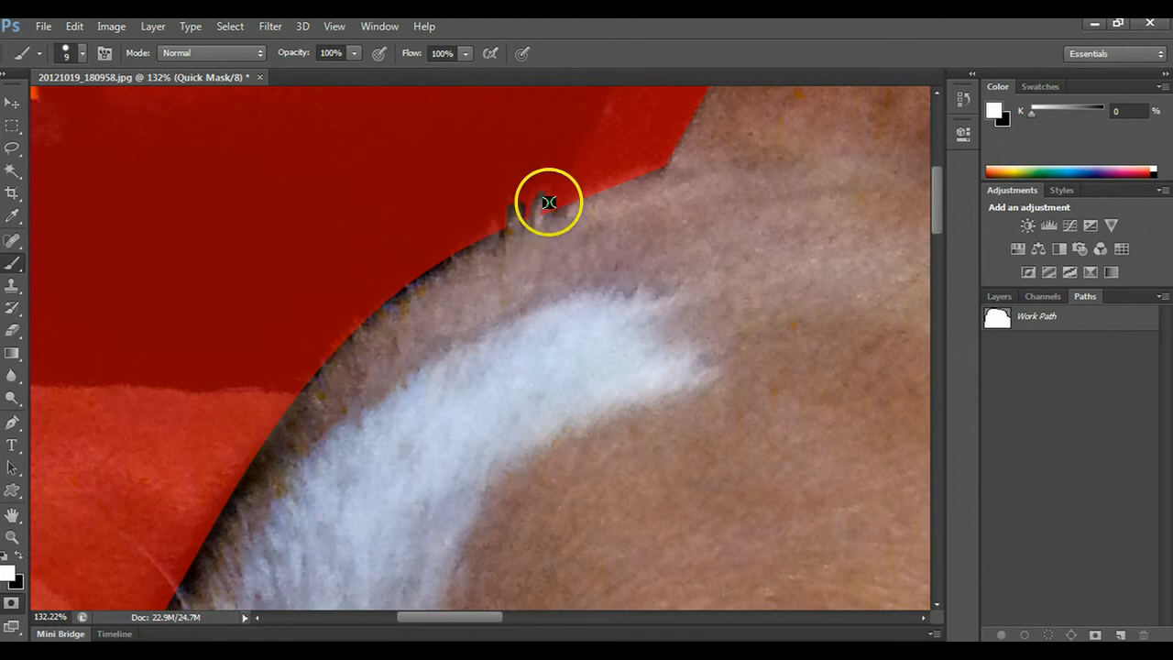
- Pick the soft round brush with 0% hardness, add another white hair strand at the forehead, and trim between the strands with black
{"action": "left_click", "coordinate": [74, 54]}
{"action": "left_click", "coordinate": [32, 188]}
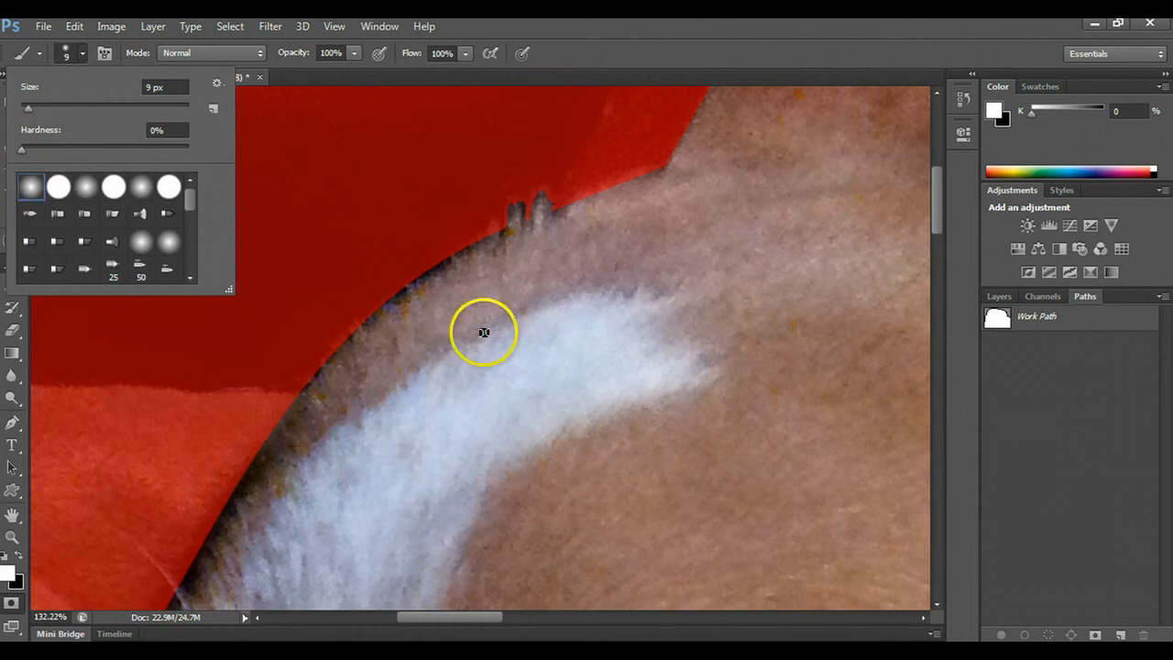
{"action": "left_click_drag", "start_coordinate": [490, 225], "coordinate": [491, 249]}
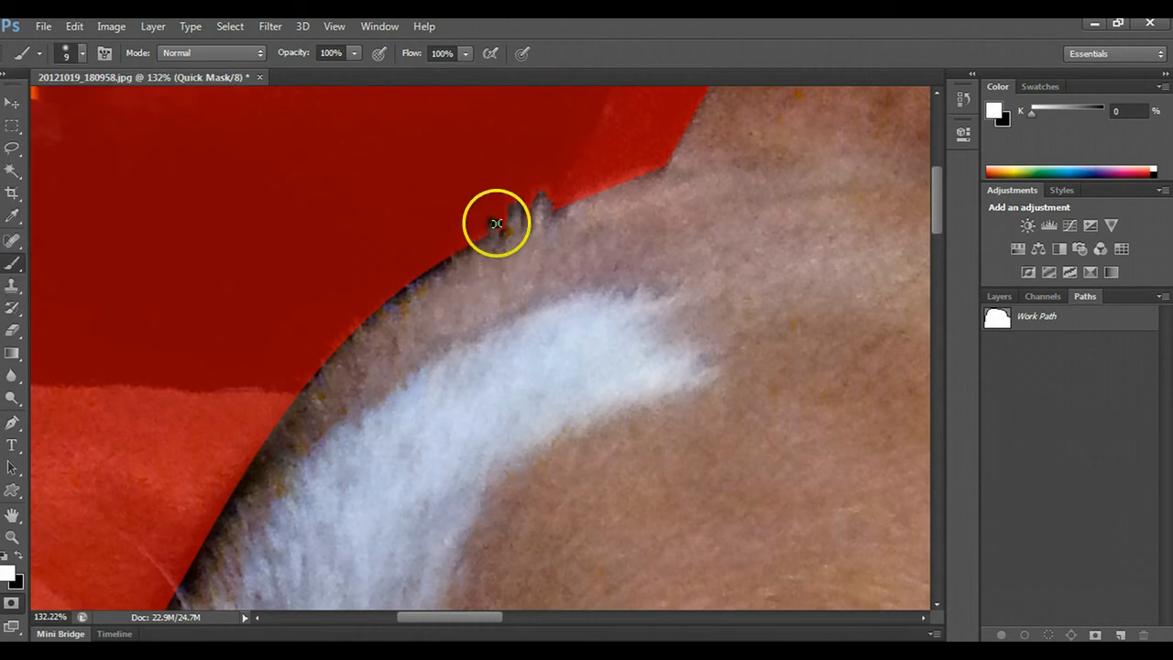
{"action": "key", "text": "x"}
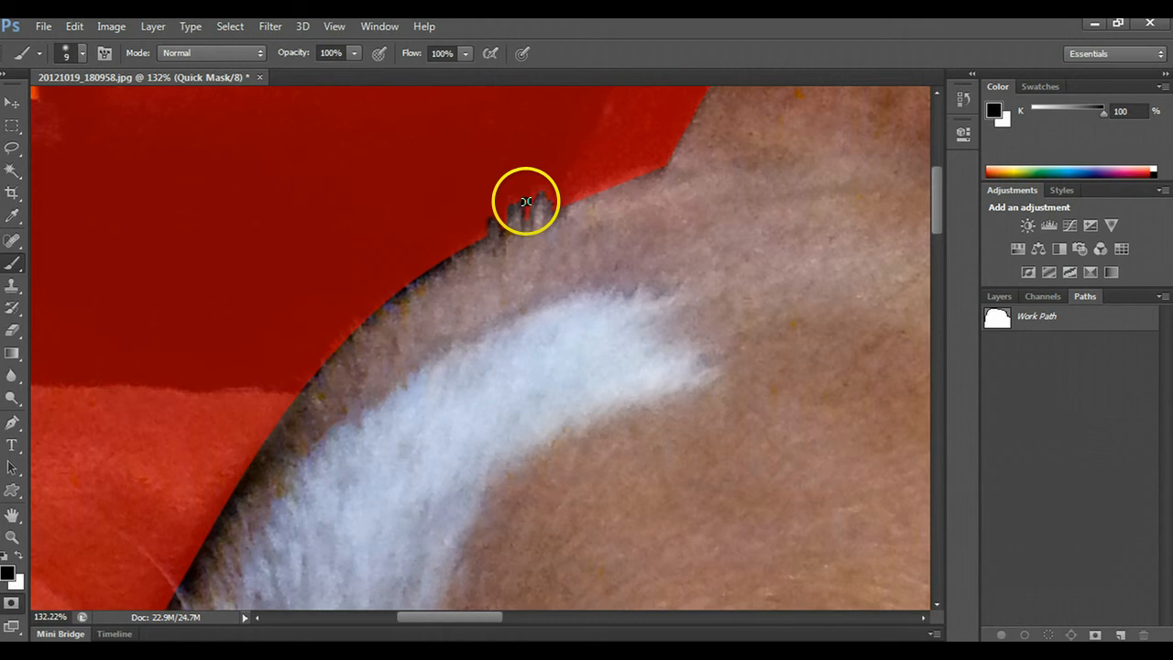
{"action": "mouse_move", "coordinate": [549, 192]}
{"action": "left_mouse_down"}
{"action": "mouse_move", "coordinate": [555, 212]}
{"action": "mouse_move", "coordinate": [509, 221]}
{"action": "left_mouse_up"}
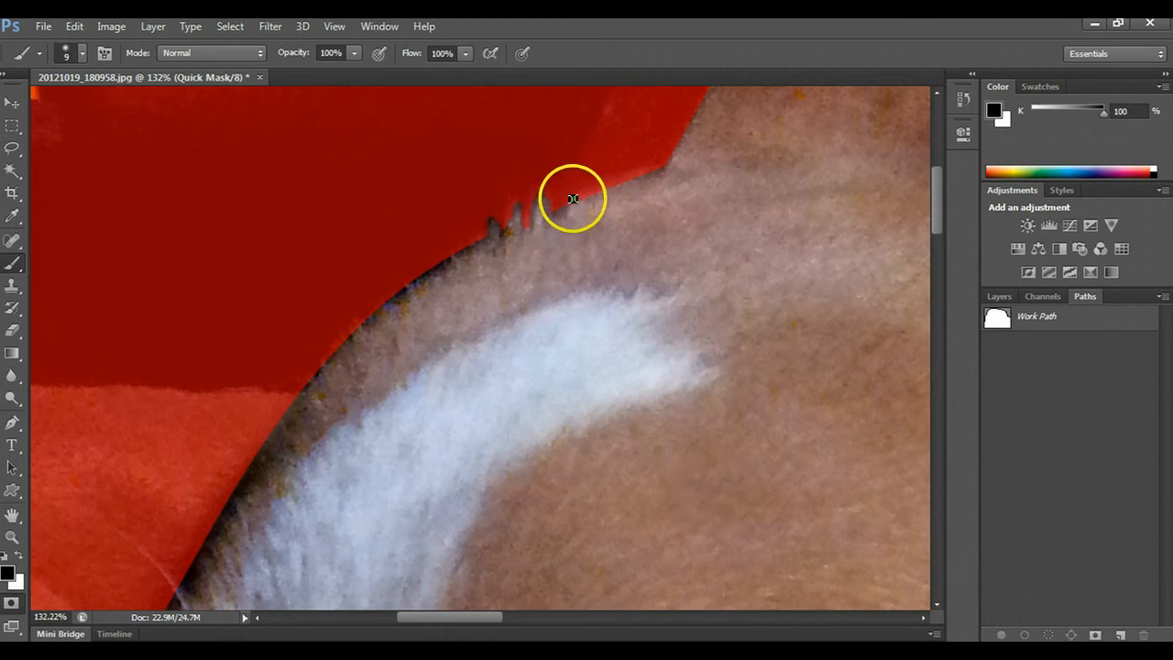
- Enlarge the brush to 30 px and soften the mask edge with black from the forehead down to the bridge of the snout
{"action": "key", "text": "x"}
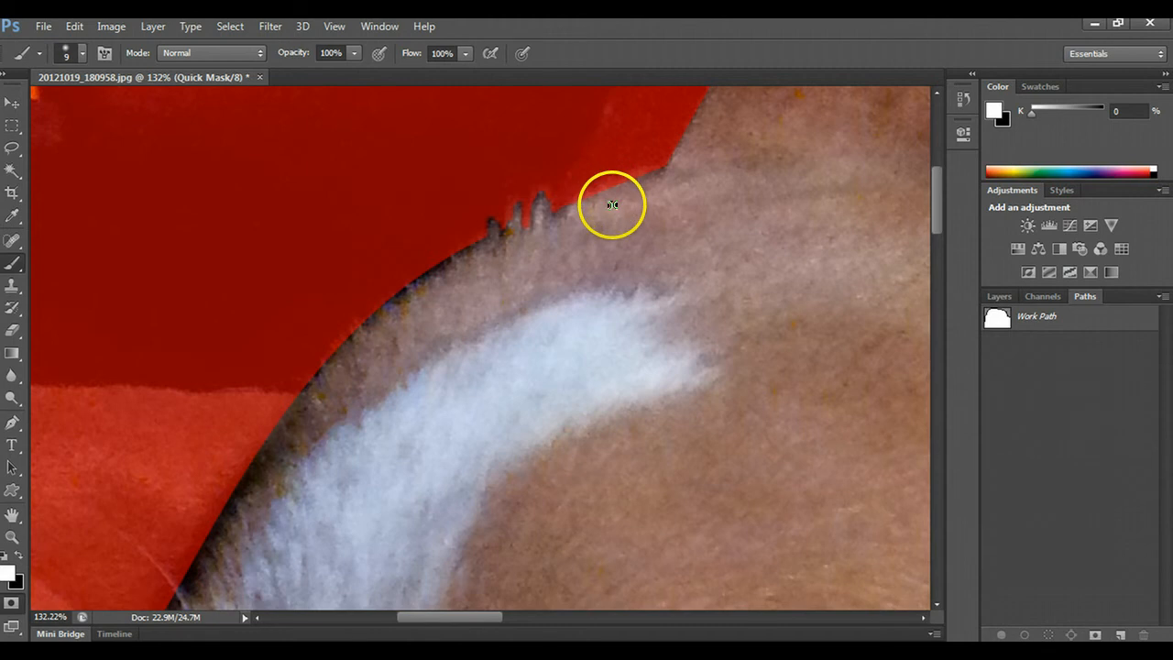
{"action": "key", "text": "bracketright"}
{"action": "key", "text": "bracketright"}
{"action": "key", "text": "bracketright"}
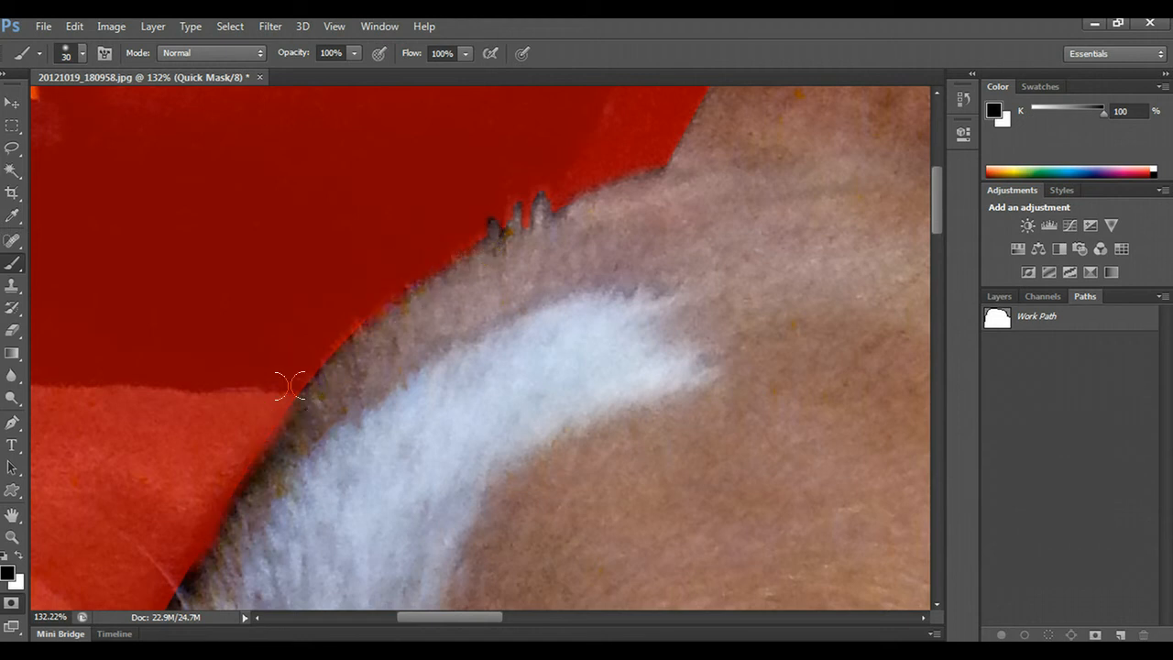
{"action": "left_click_drag", "start_coordinate": [445, 617], "coordinate": [414, 616]}
{"action": "scroll", "coordinate": [423, 565], "scroll_direction": "down", "scroll_amount": 2}
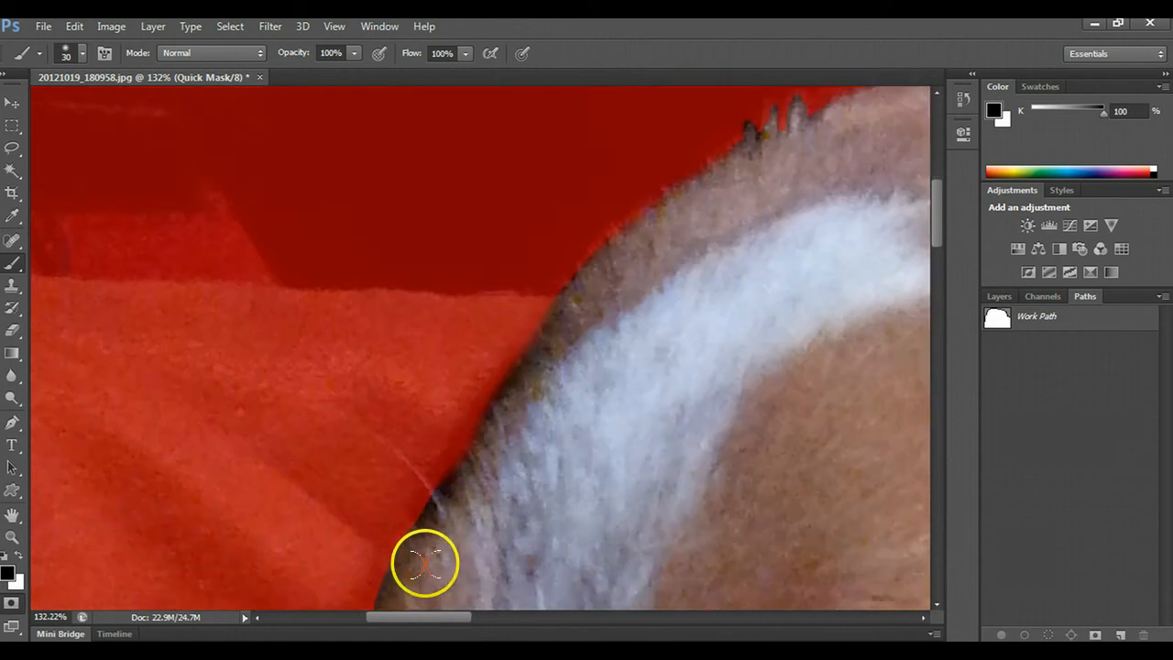
{"action": "scroll", "coordinate": [424, 563], "scroll_direction": "down", "scroll_amount": 5}
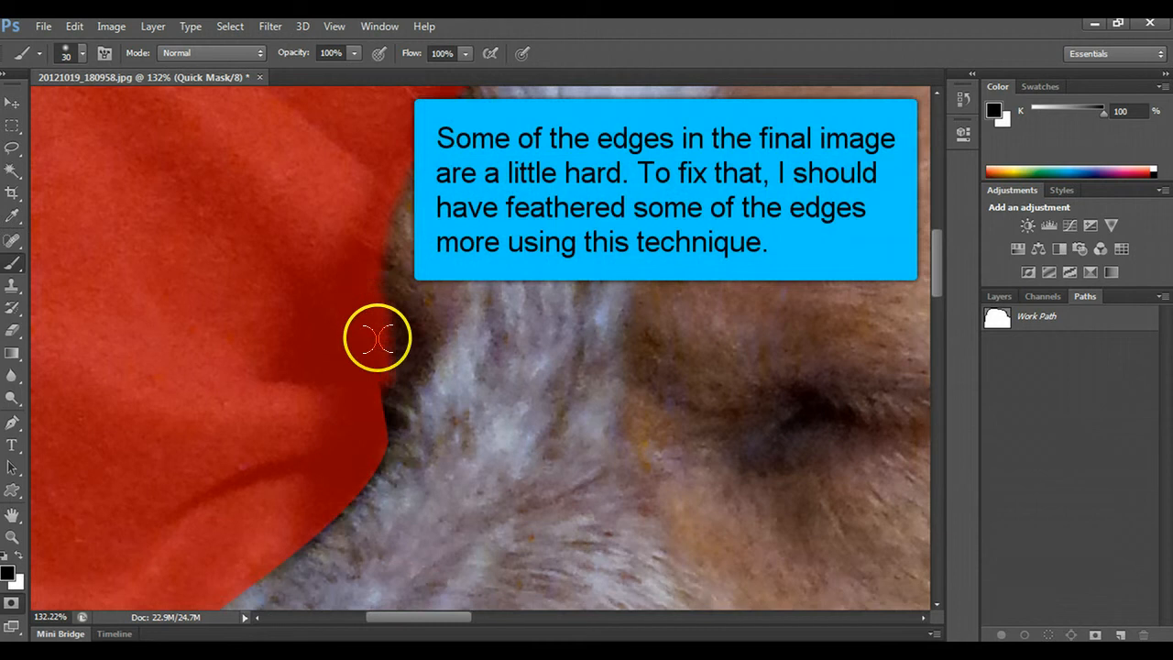
{"action": "mouse_move", "coordinate": [377, 338]}
{"action": "left_mouse_down"}
{"action": "mouse_move", "coordinate": [374, 307]}
{"action": "mouse_move", "coordinate": [367, 438]}
{"action": "mouse_move", "coordinate": [382, 396]}
{"action": "mouse_move", "coordinate": [379, 306]}
{"action": "left_mouse_up"}
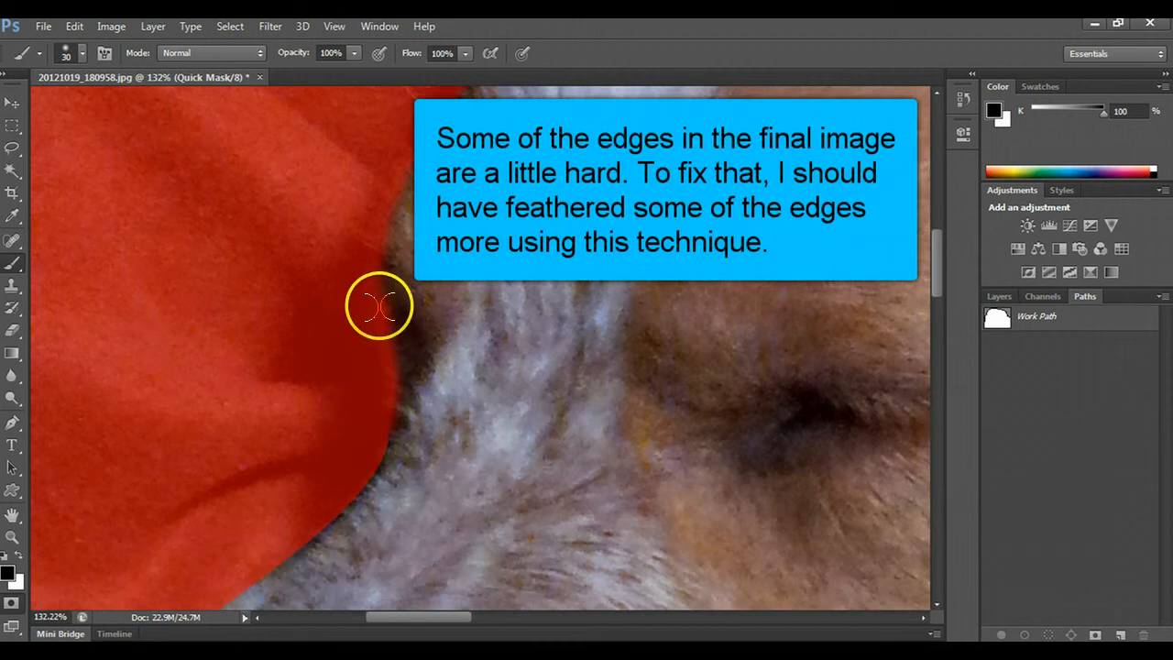
- Exit Quick Mask mode to turn the painted mask into a selection of the dog and blanket
{"action": "scroll", "coordinate": [361, 463], "scroll_direction": "down", "scroll_amount": 2}
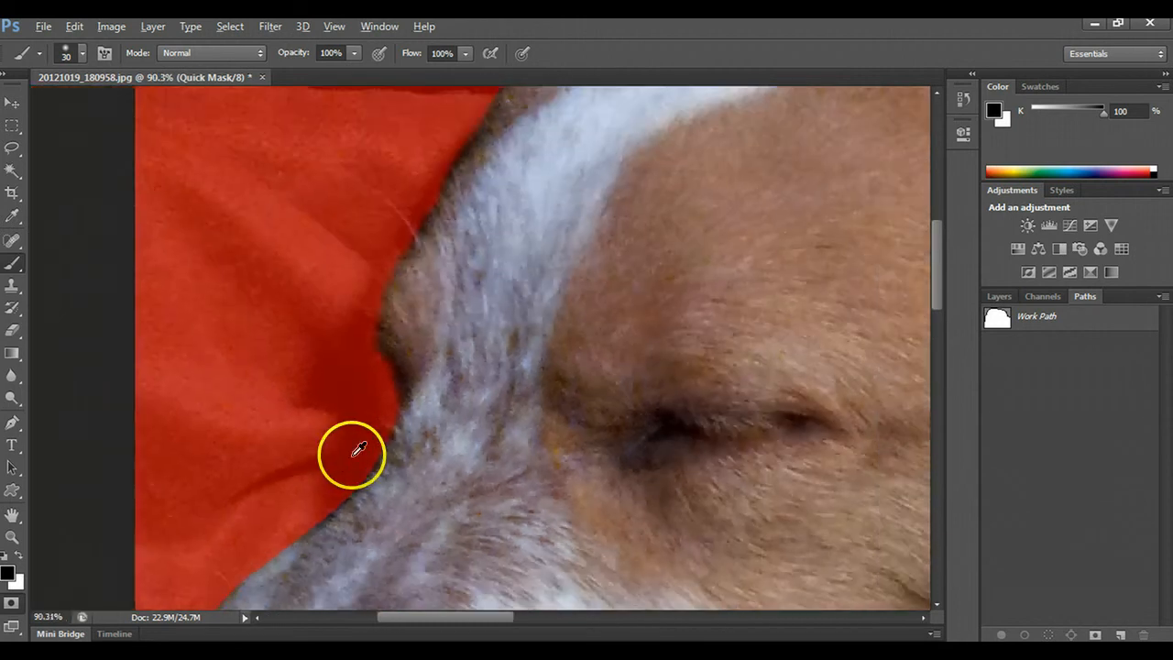
{"action": "scroll", "coordinate": [357, 448], "scroll_direction": "down", "scroll_amount": 2}
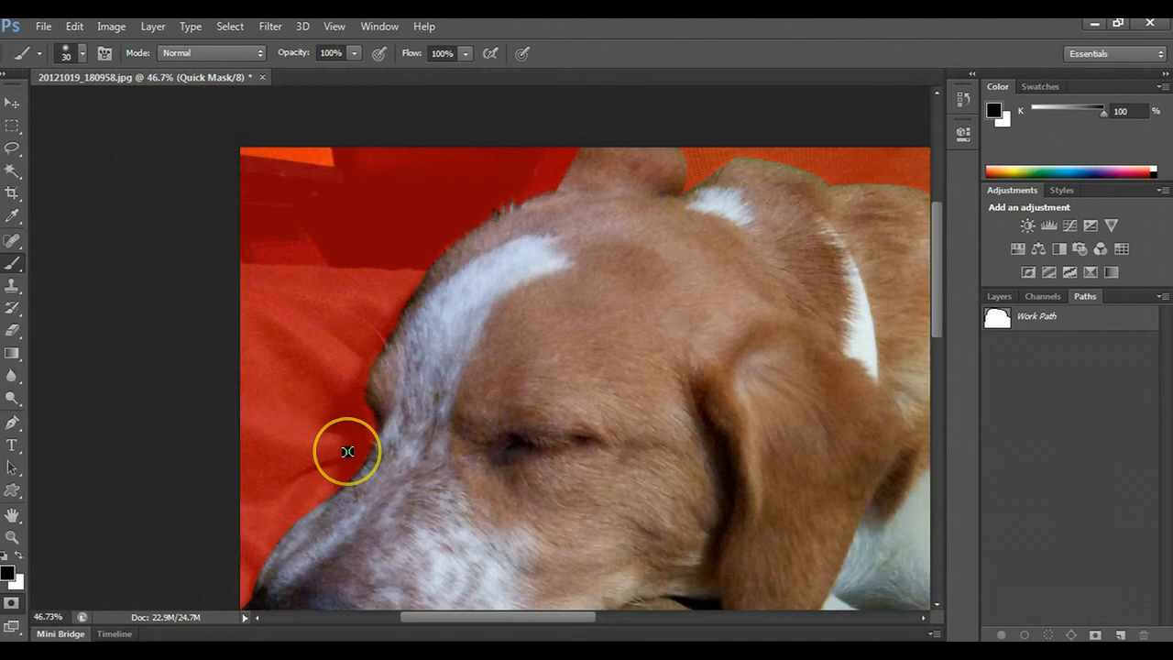
{"action": "scroll", "coordinate": [347, 451], "scroll_direction": "down", "scroll_amount": 2}
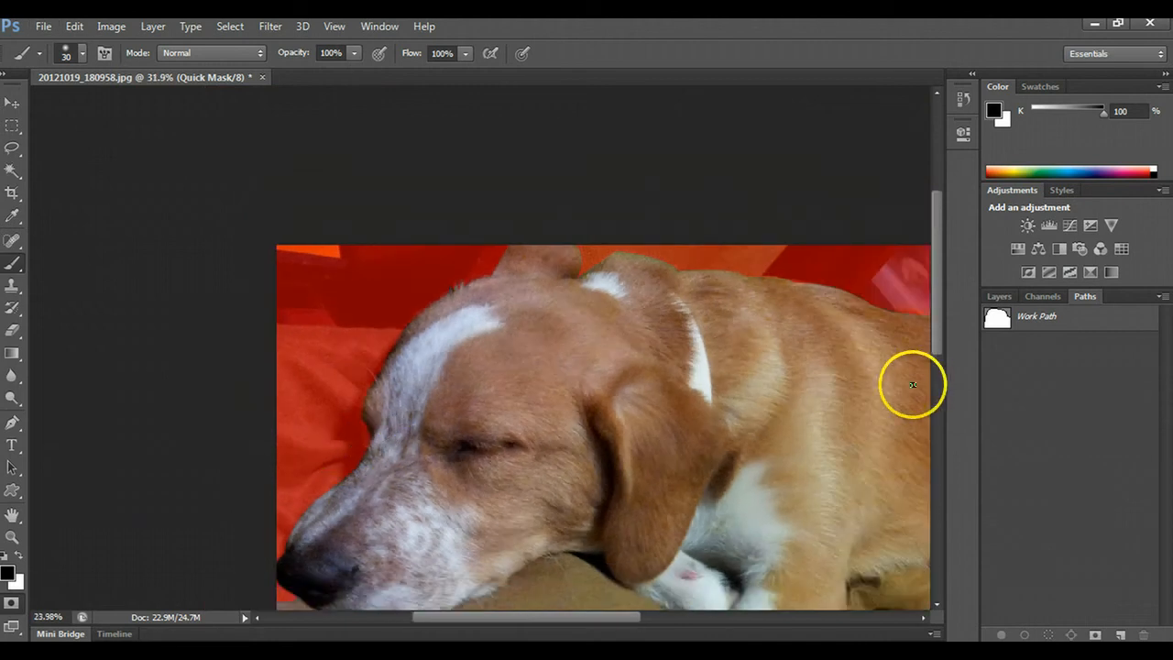
{"action": "scroll", "coordinate": [913, 385], "scroll_direction": "down", "scroll_amount": 3}
{"action": "scroll", "coordinate": [597, 314], "scroll_direction": "up", "scroll_amount": 2}
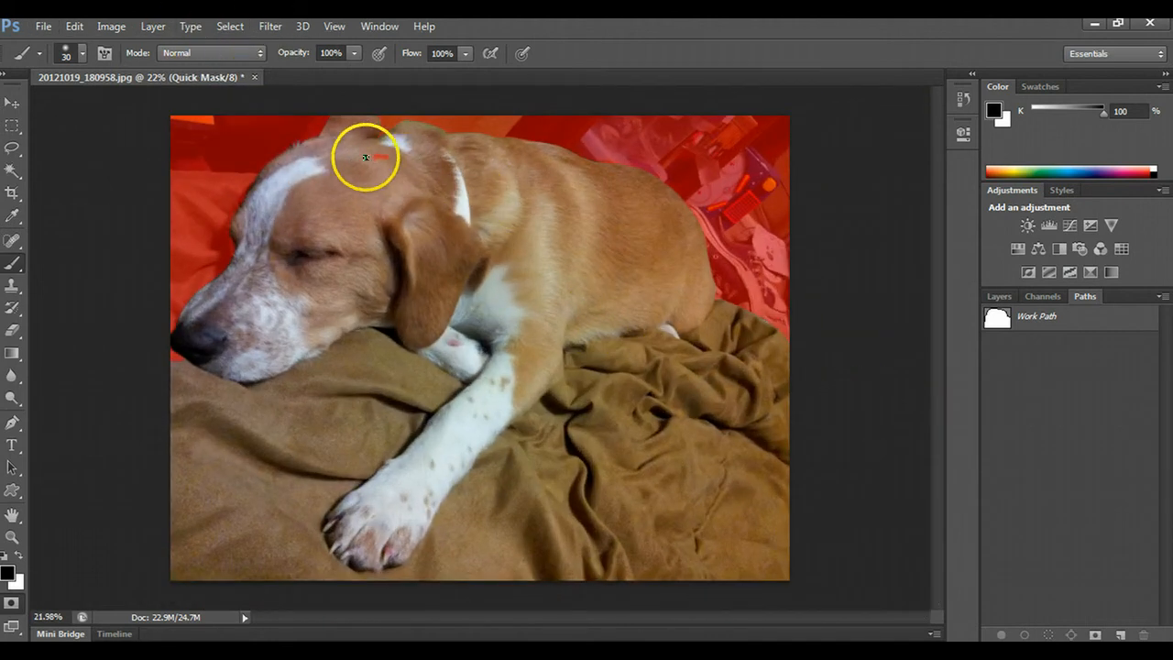
{"action": "left_click_drag", "start_coordinate": [370, 158], "coordinate": [389, 156]}
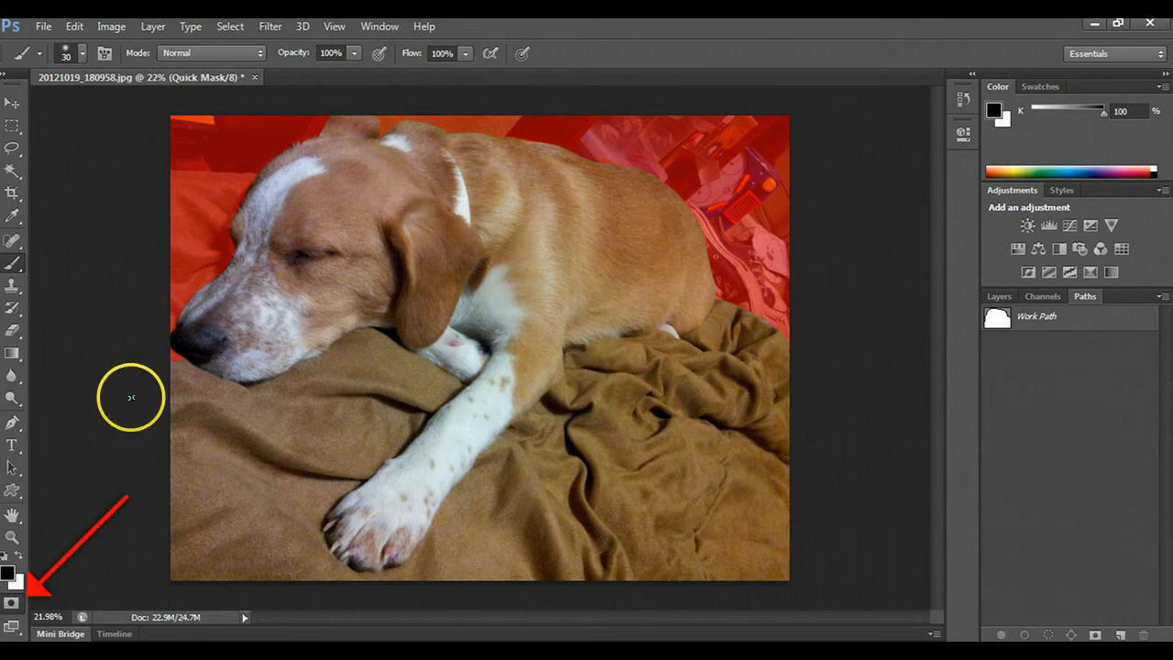
{"action": "left_click", "coordinate": [11, 607]}
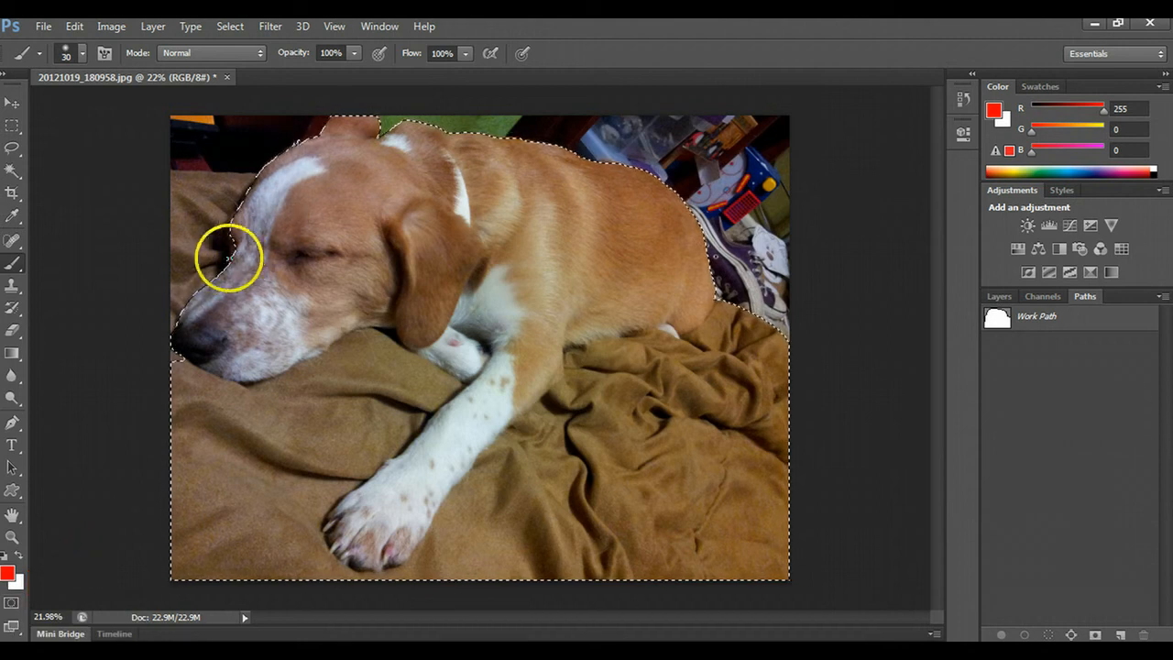
- Return to Quick Mask mode, paint white over the masked notch between the dog's brow and snout, and convert the mask back to a selection
{"action": "scroll", "coordinate": [223, 234], "scroll_direction": "up", "scroll_amount": 1}
{"action": "scroll", "coordinate": [210, 228], "scroll_direction": "up", "scroll_amount": 1}
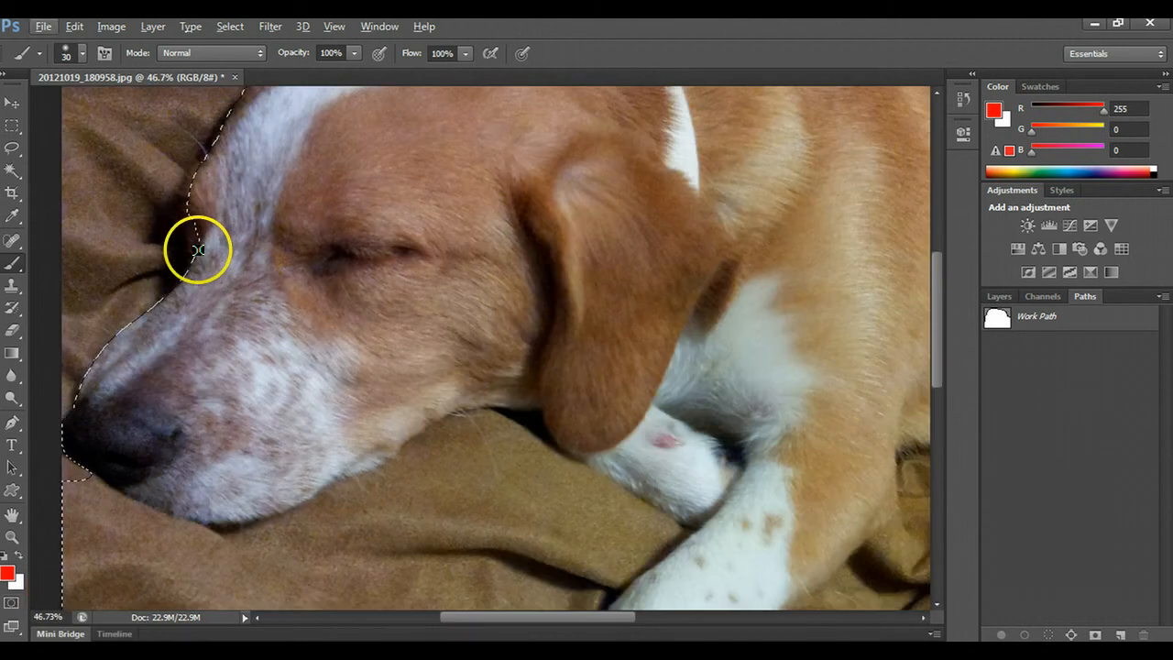
{"action": "scroll", "coordinate": [188, 229], "scroll_direction": "up", "scroll_amount": 1}
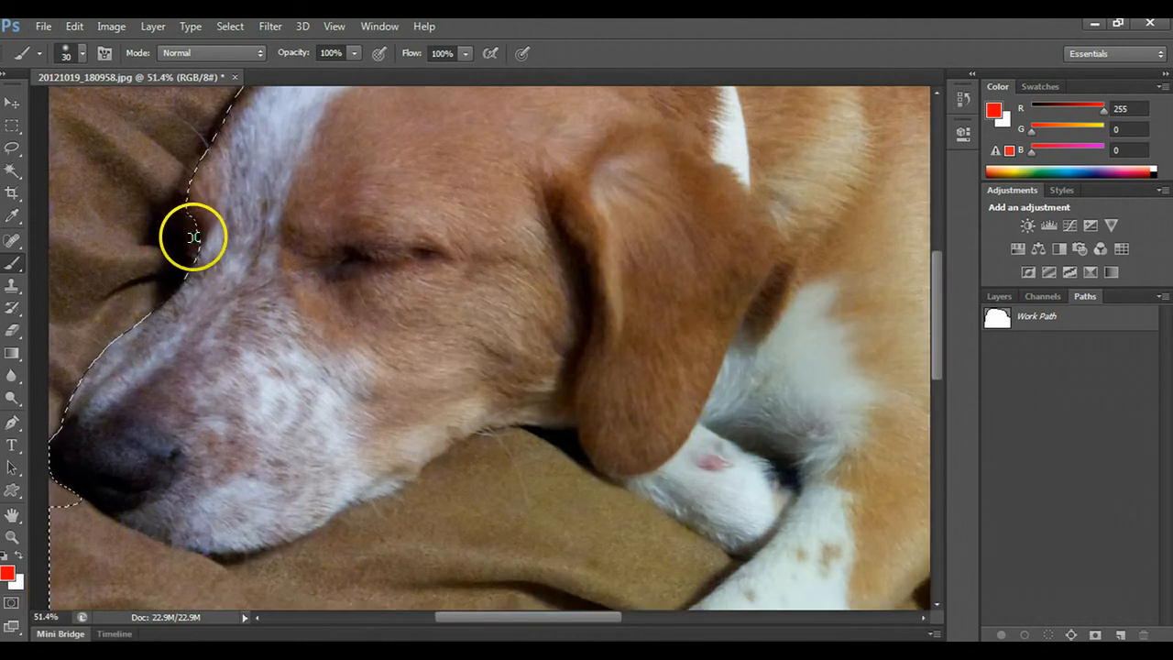
{"action": "left_click", "coordinate": [11, 602]}
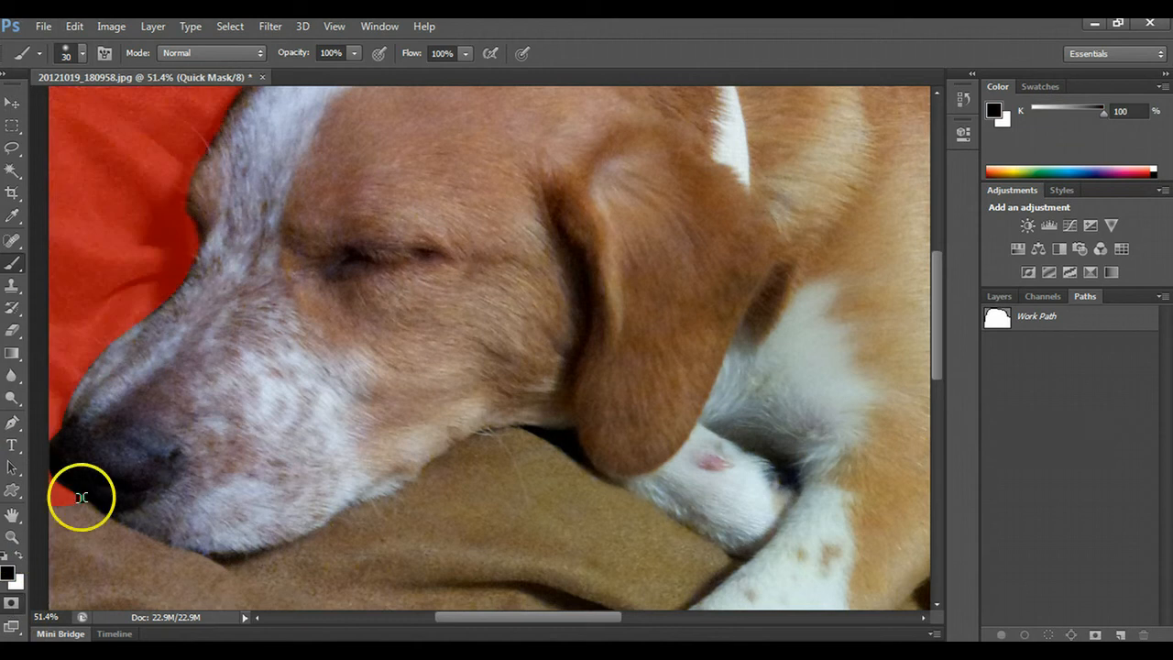
{"action": "left_click_drag", "start_coordinate": [228, 224], "coordinate": [199, 237]}
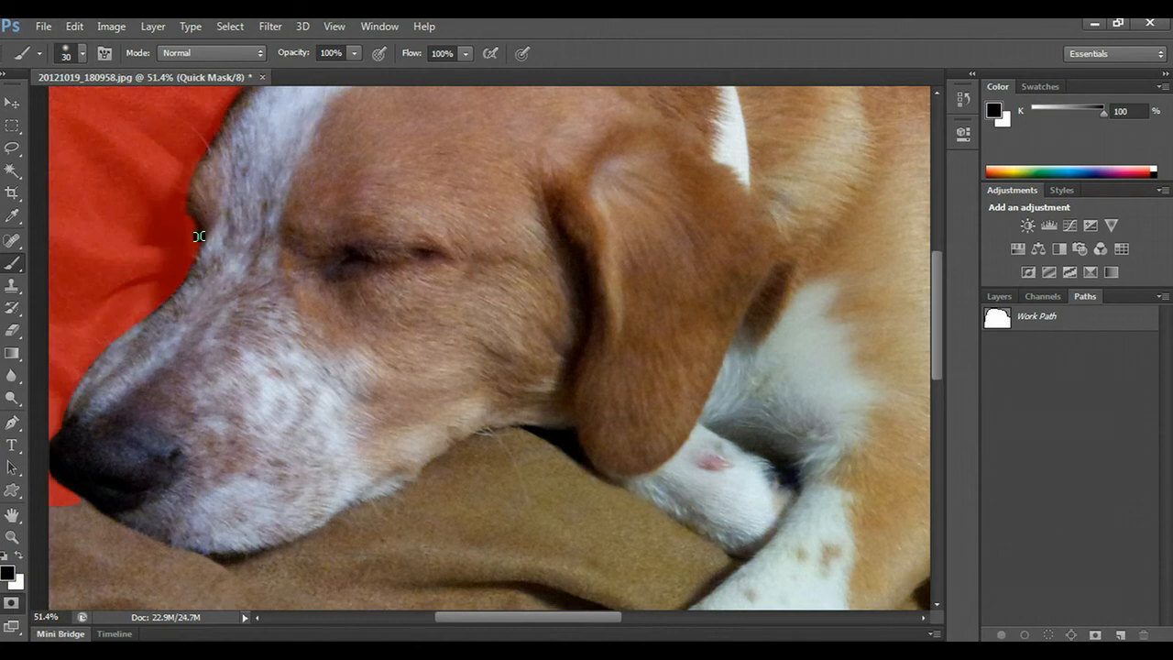
{"action": "key", "text": "x"}
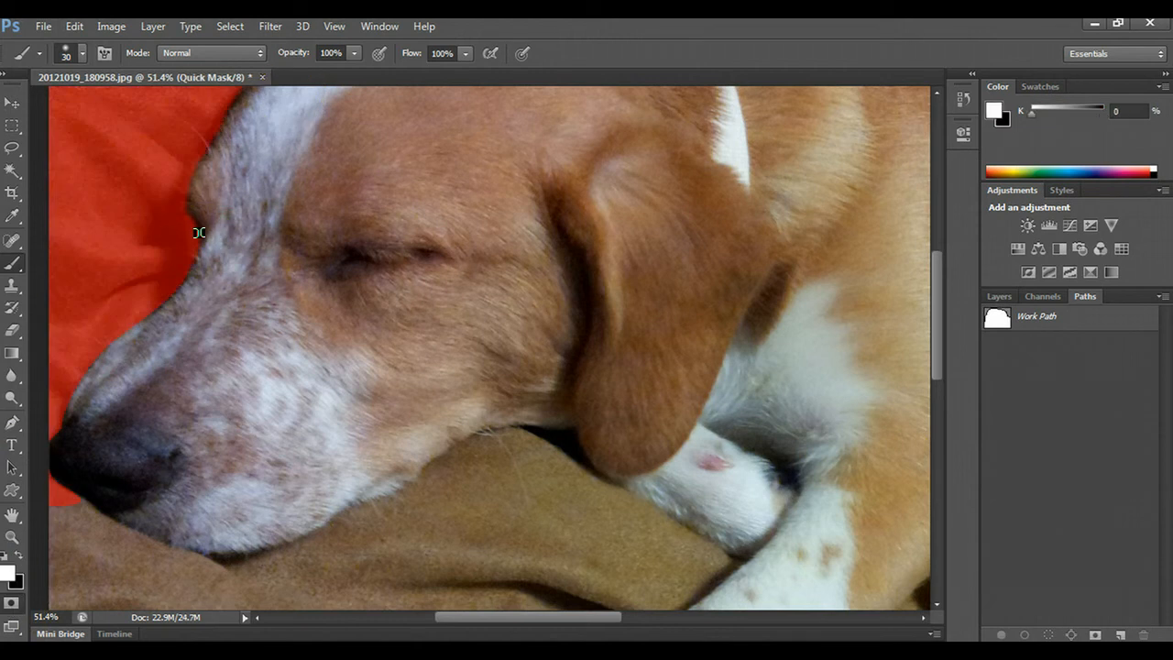
{"action": "mouse_move", "coordinate": [199, 231]}
{"action": "left_mouse_down"}
{"action": "mouse_move", "coordinate": [192, 220]}
{"action": "mouse_move", "coordinate": [202, 262]}
{"action": "mouse_move", "coordinate": [192, 208]}
{"action": "mouse_move", "coordinate": [196, 269]}
{"action": "mouse_move", "coordinate": [201, 255]}
{"action": "mouse_move", "coordinate": [169, 316]}
{"action": "left_mouse_up"}
{"action": "left_click", "coordinate": [12, 604]}
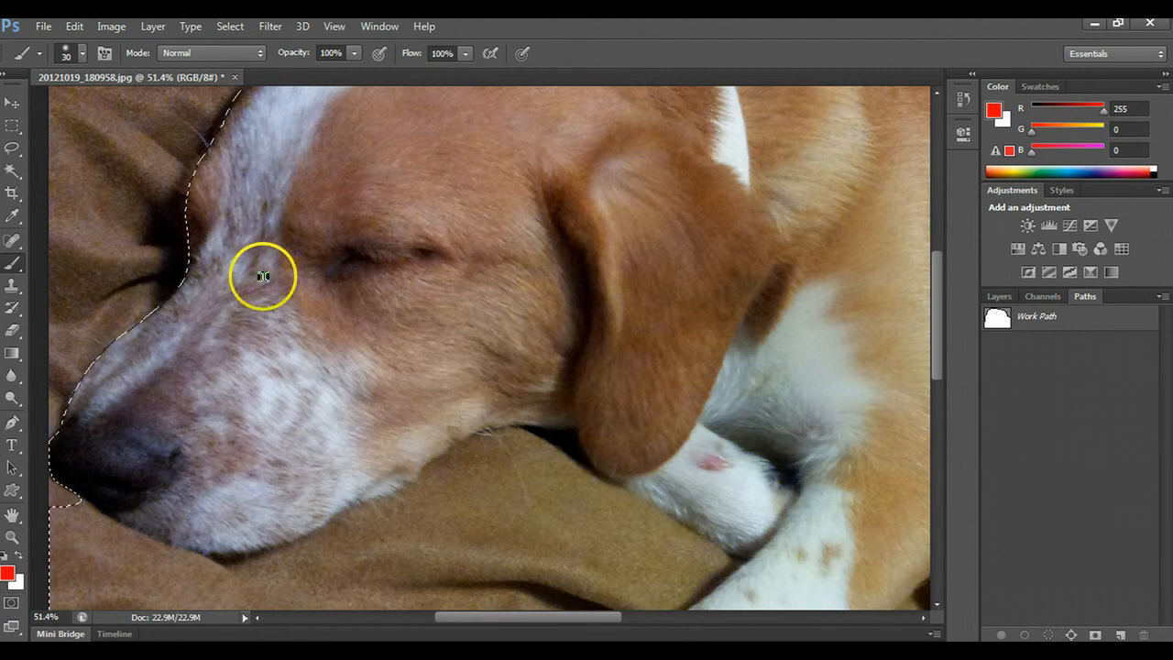
- Feather the selection by 1.2 px with Refine Edge, outputting the result as a selection
{"action": "left_click", "coordinate": [236, 27]}
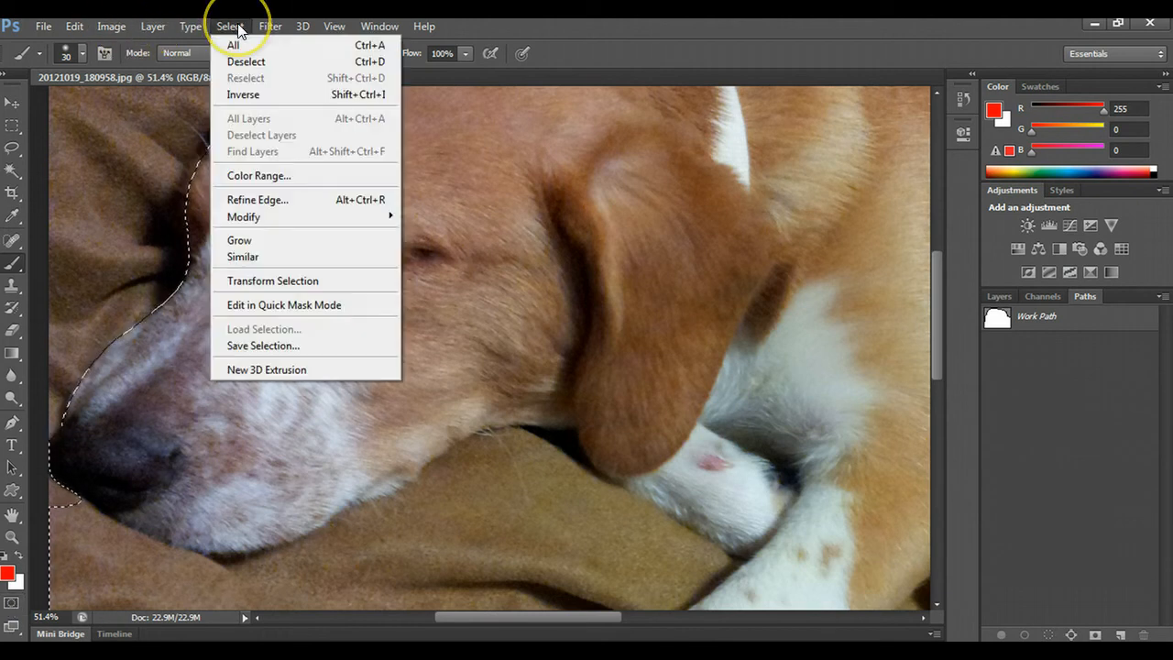
{"action": "left_click", "coordinate": [254, 203]}
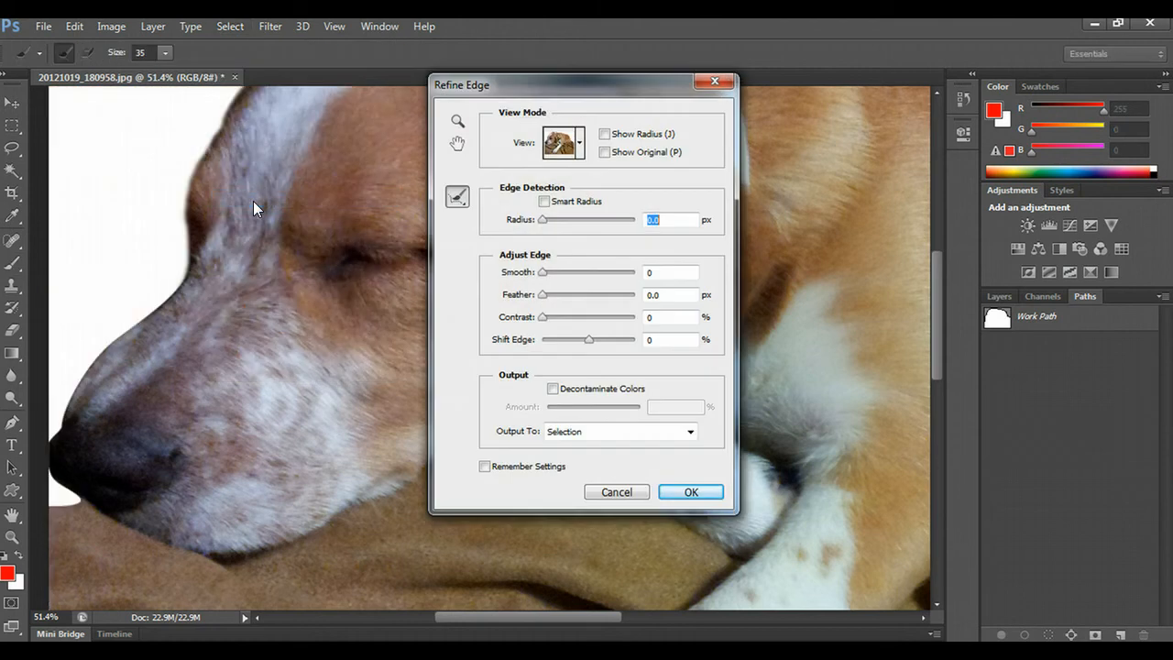
{"action": "left_click_drag", "start_coordinate": [526, 82], "coordinate": [650, 155]}
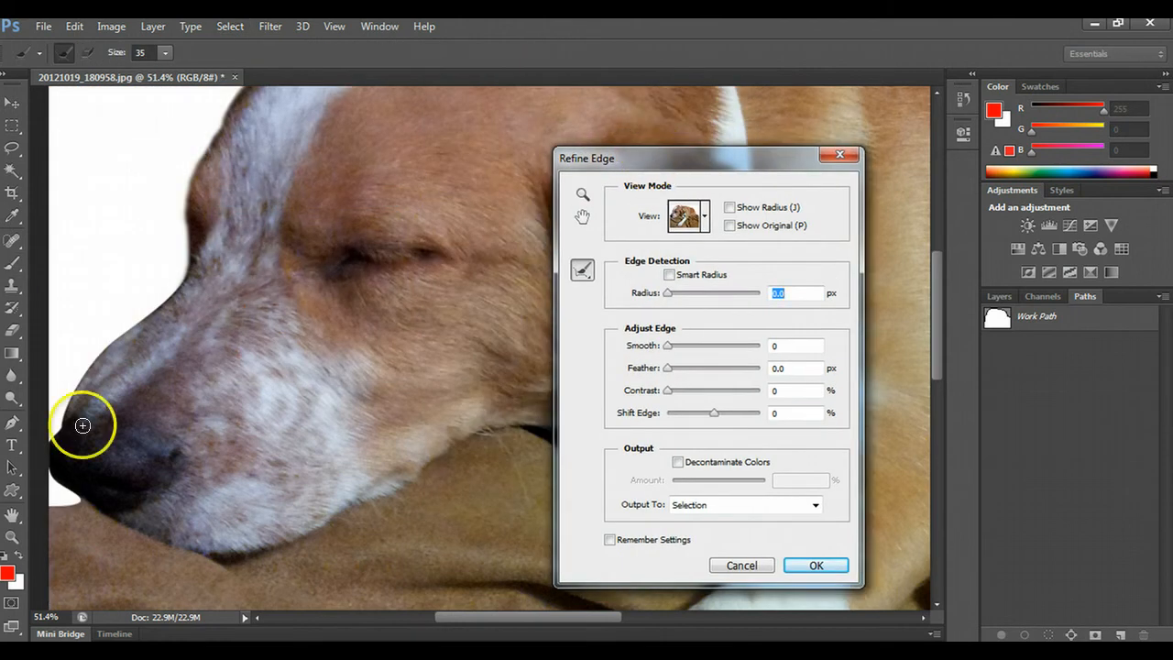
{"action": "left_click", "coordinate": [671, 368]}
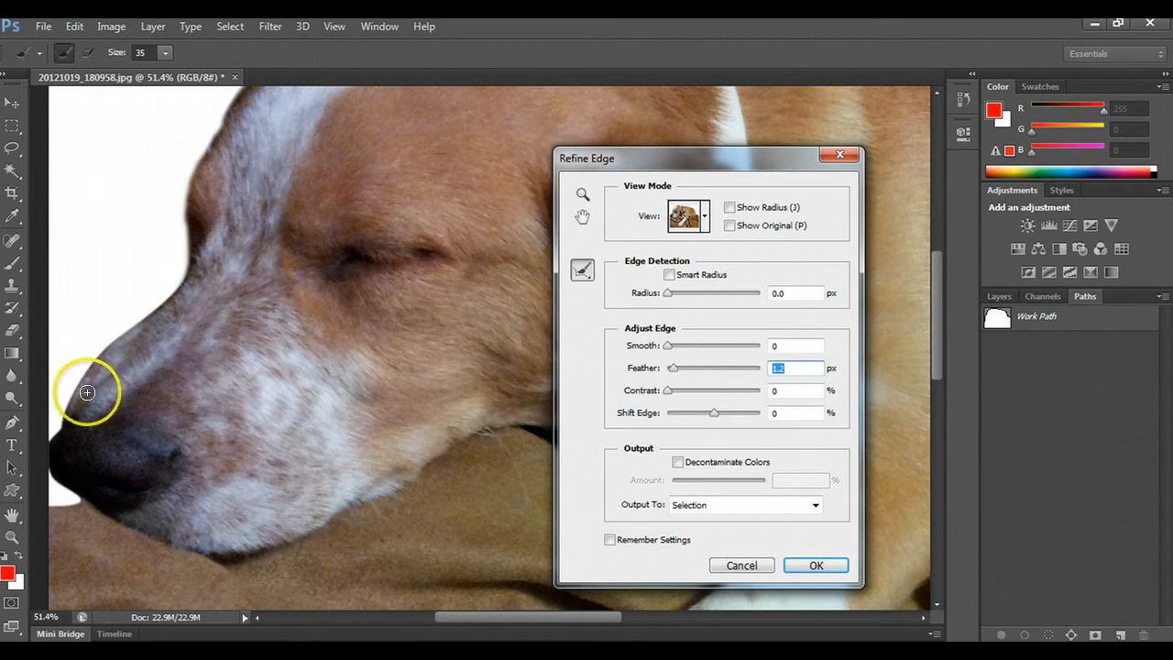
{"action": "left_click", "coordinate": [806, 566]}
- Try copying the selected dog and blanket to a new layer with the Background layer hidden, and undo the copy
{"action": "key", "text": "ctrl+0"}
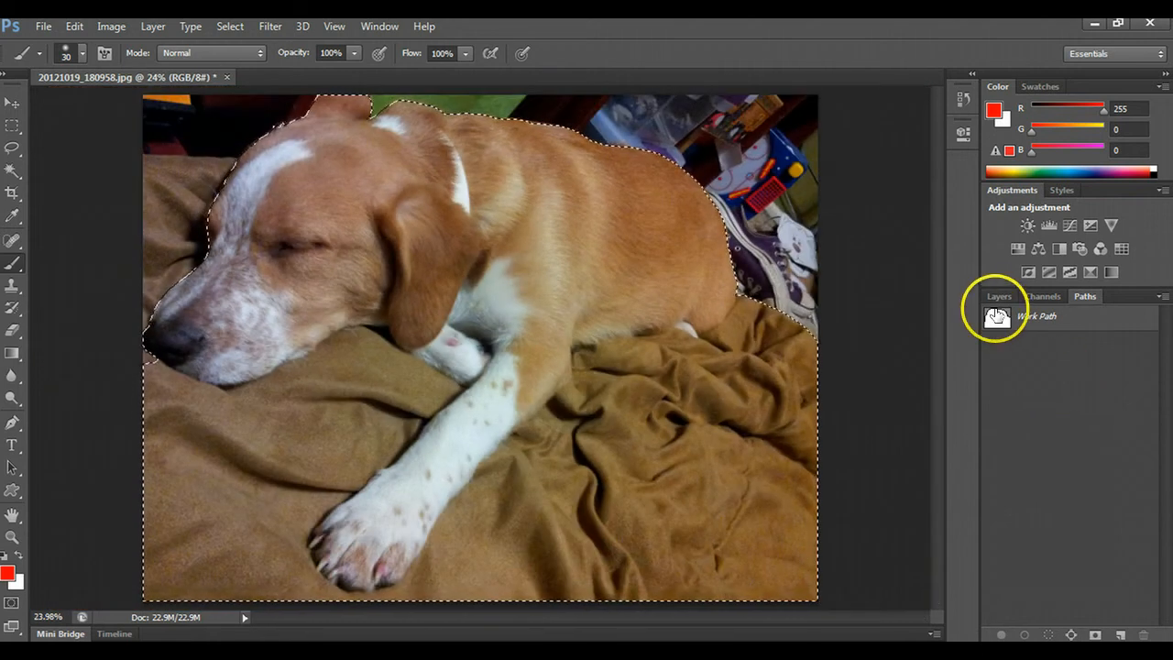
{"action": "left_click", "coordinate": [996, 299]}
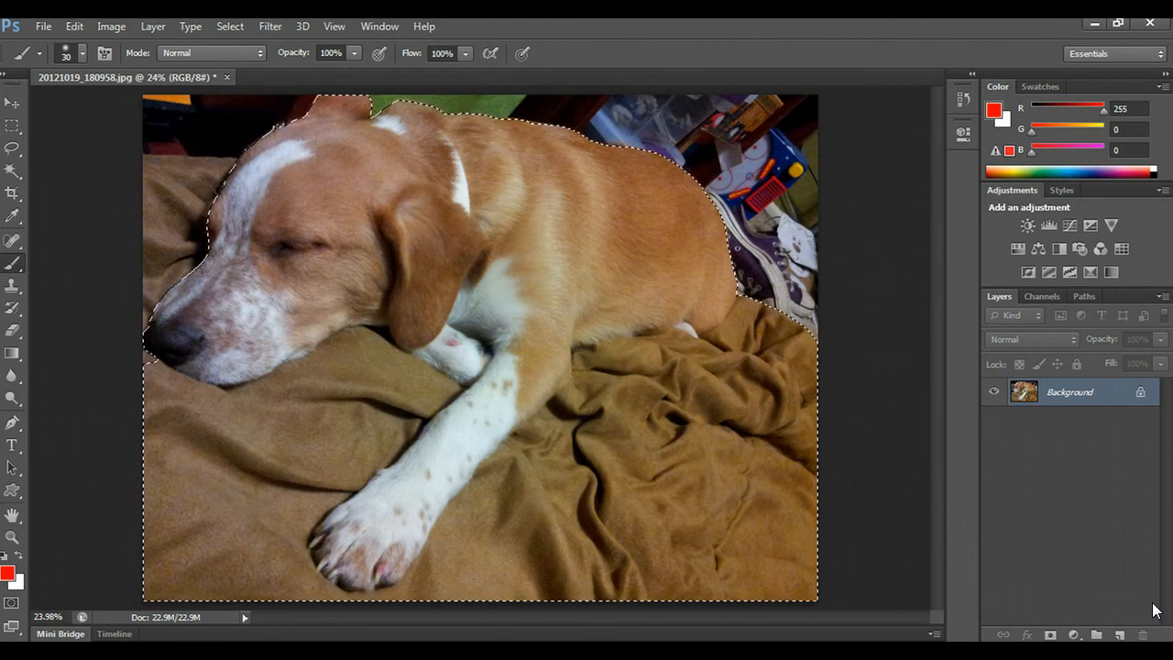
{"action": "key", "text": "ctrl+j"}
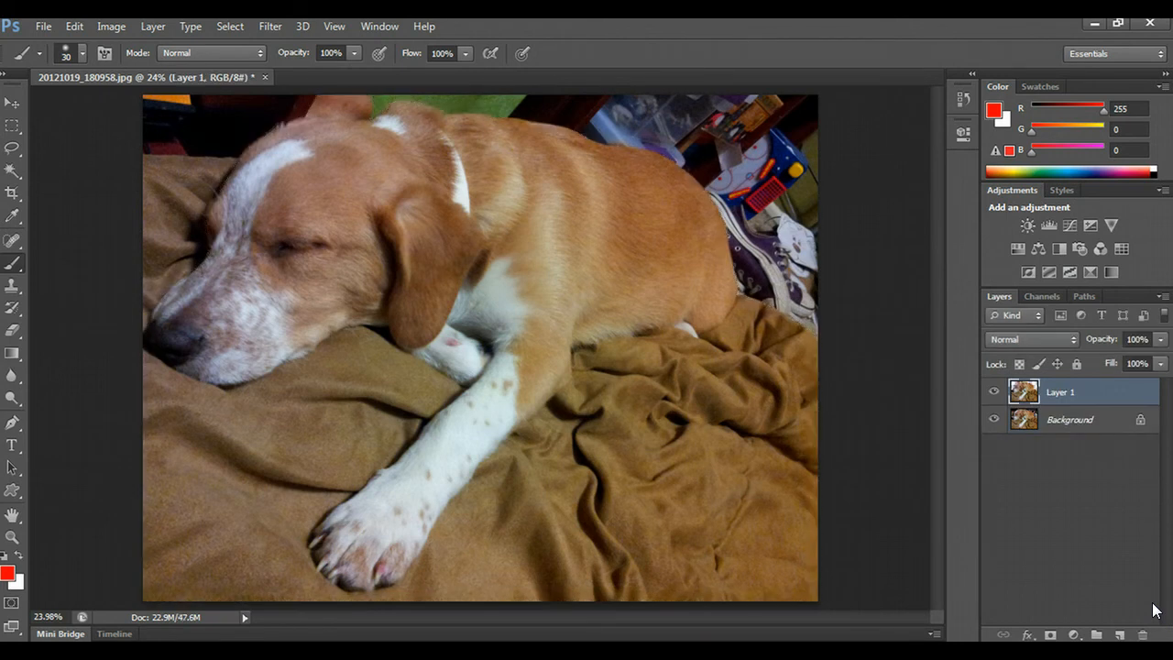
{"action": "left_click", "coordinate": [994, 420]}
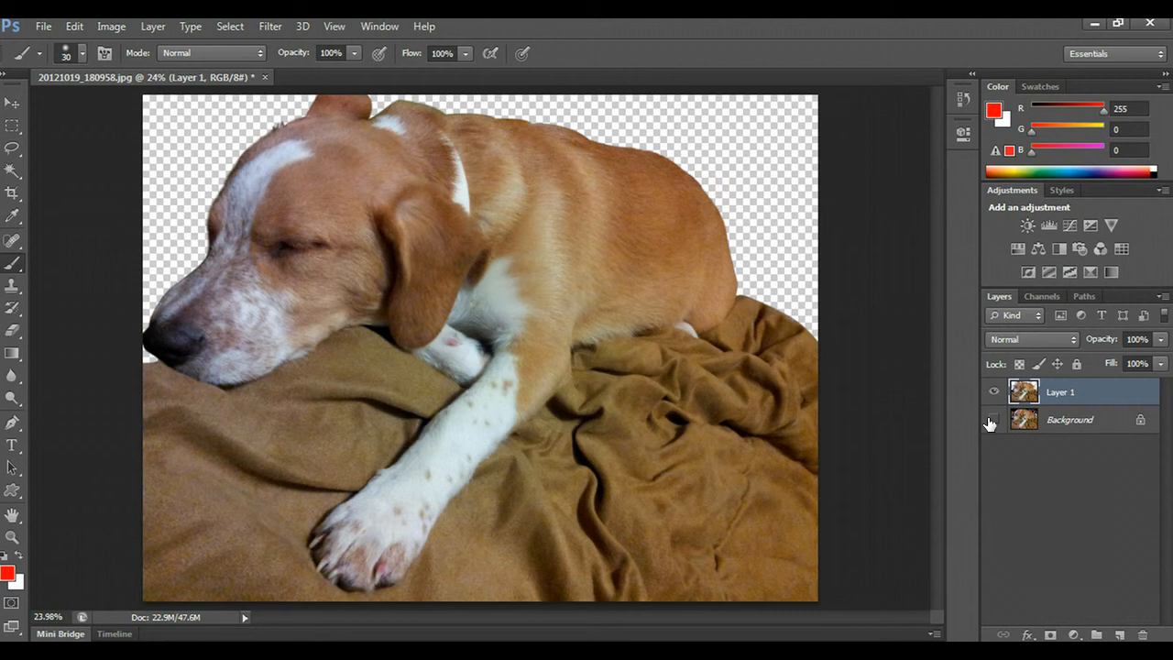
{"action": "left_click", "coordinate": [1013, 421]}
{"action": "key", "text": "ctrl+z"}
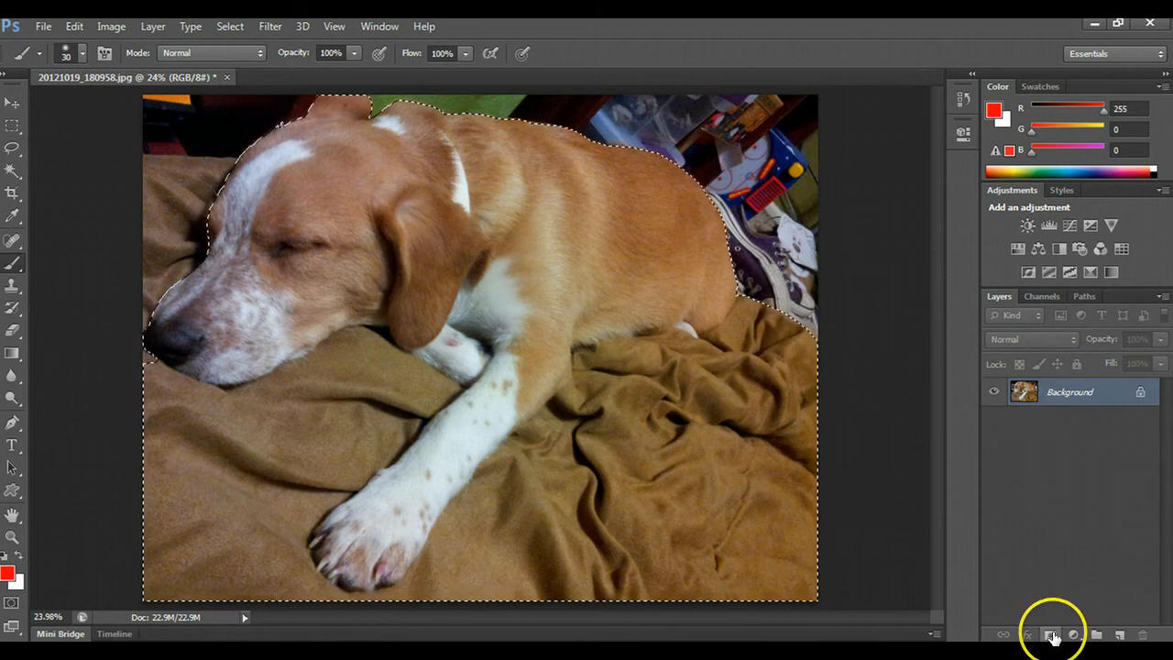
- Try hiding the background with a layer mask made from the selection, and undo the mask
{"action": "left_click", "coordinate": [1050, 636]}
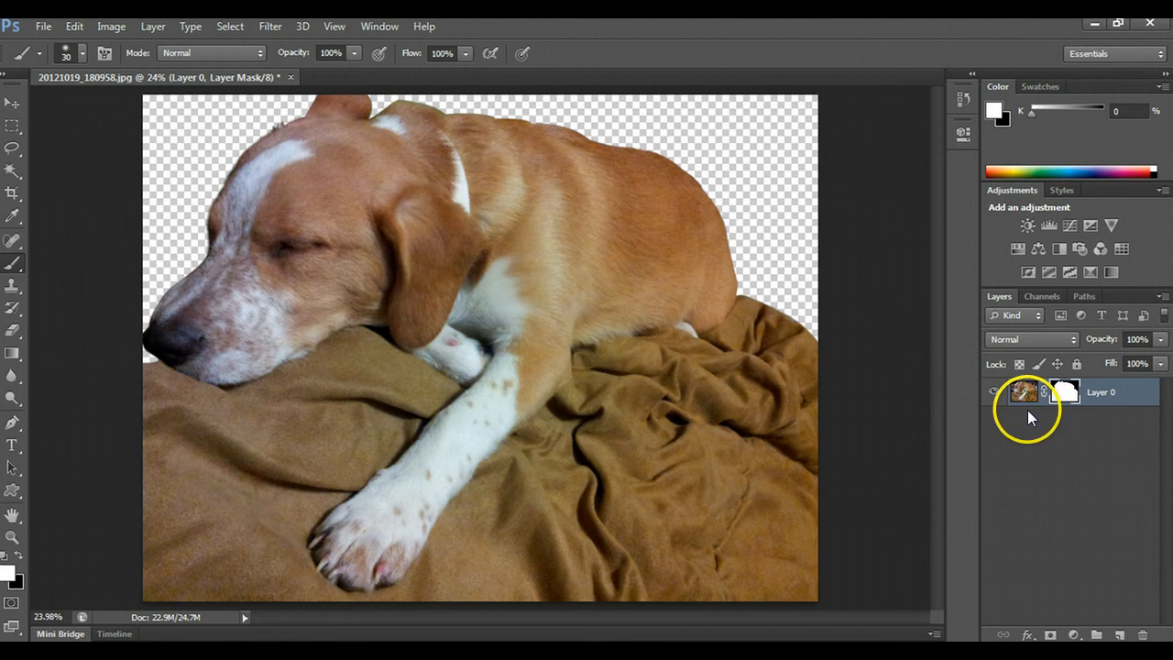
{"action": "key", "text": "ctrl+z"}
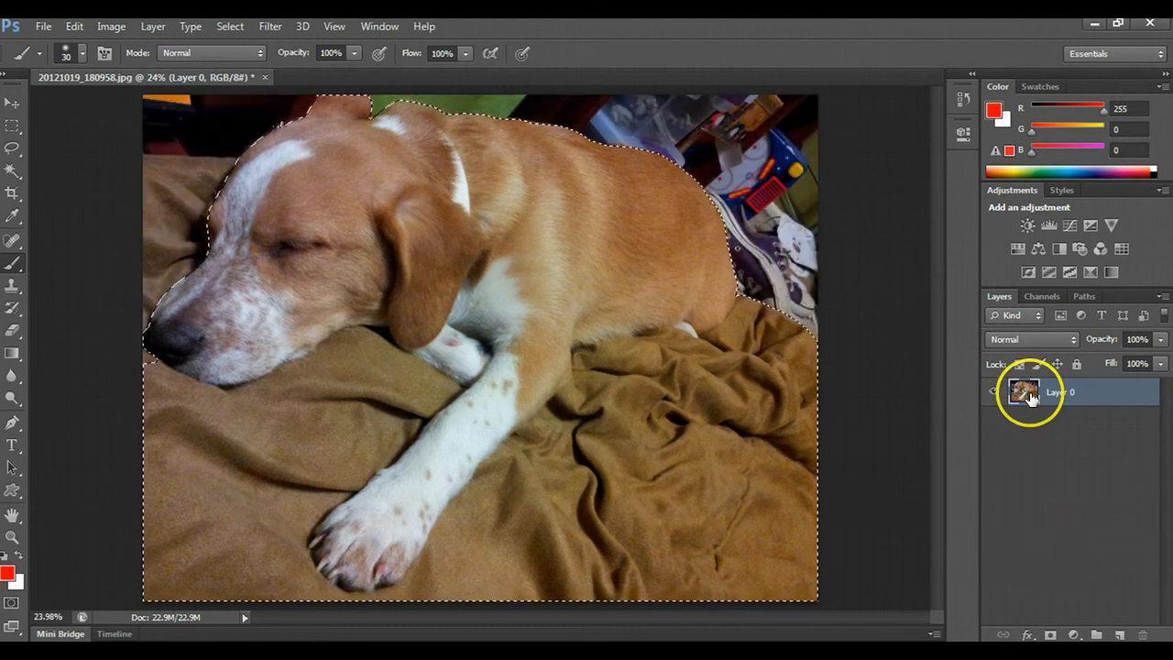
- Copy the selected dog and blanket to a new layer and hide the original photo layer beneath it
{"action": "key", "text": "ctrl+j"}
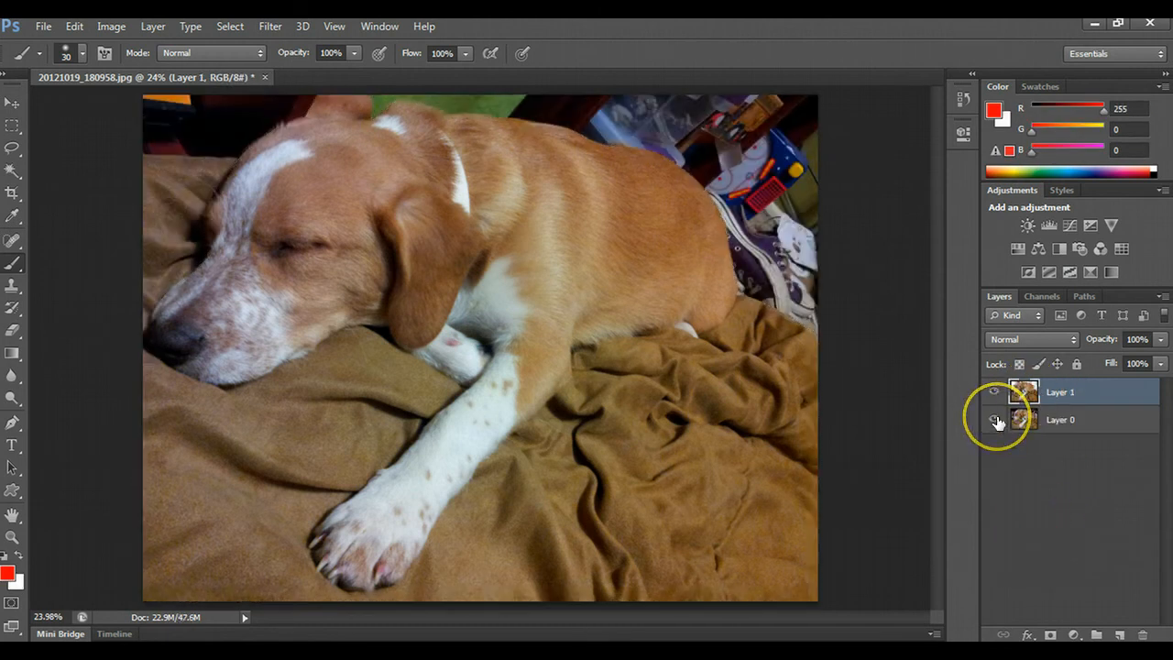
{"action": "left_click", "coordinate": [995, 419]}
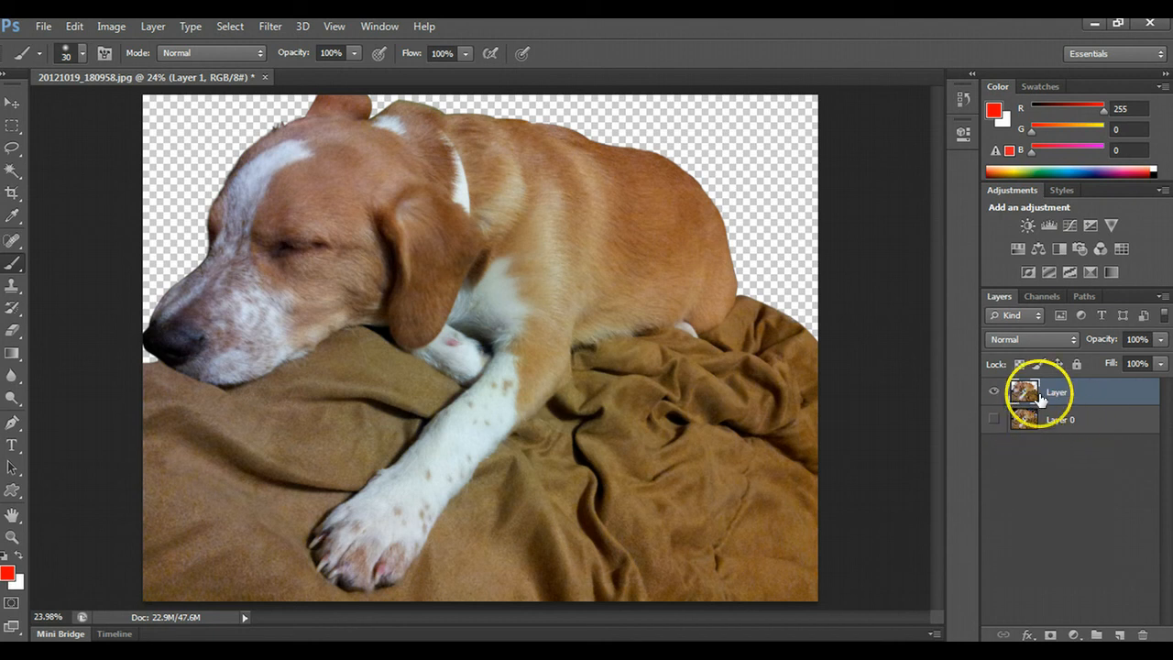
{"action": "left_click", "coordinate": [990, 420]}
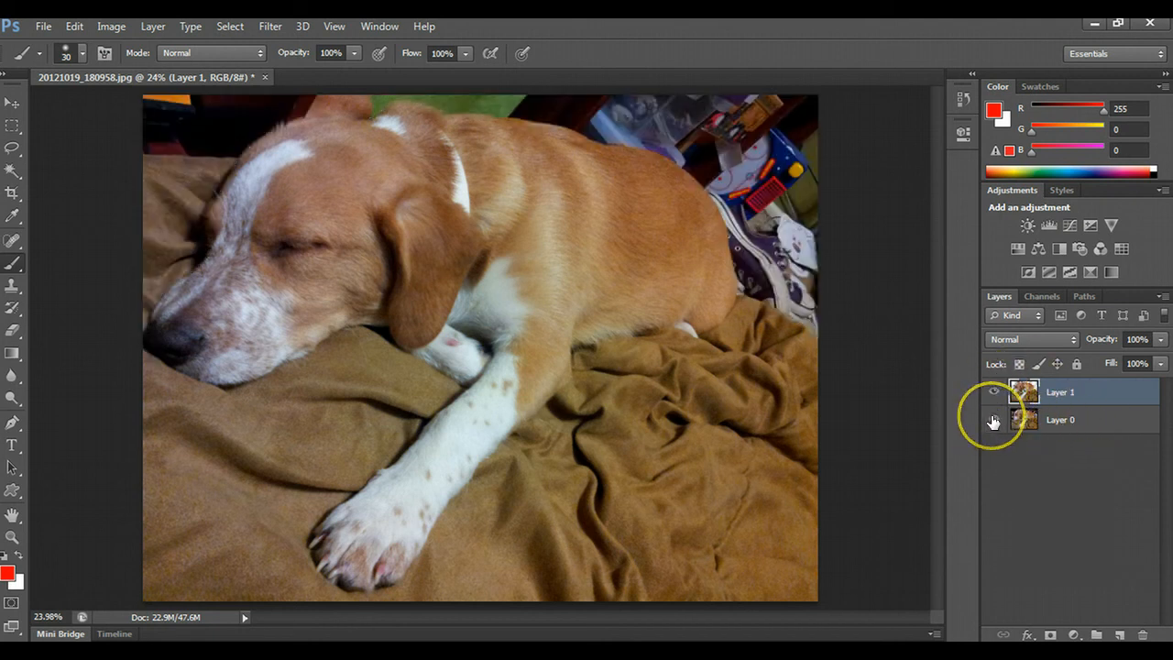
{"action": "left_click", "coordinate": [992, 421]}
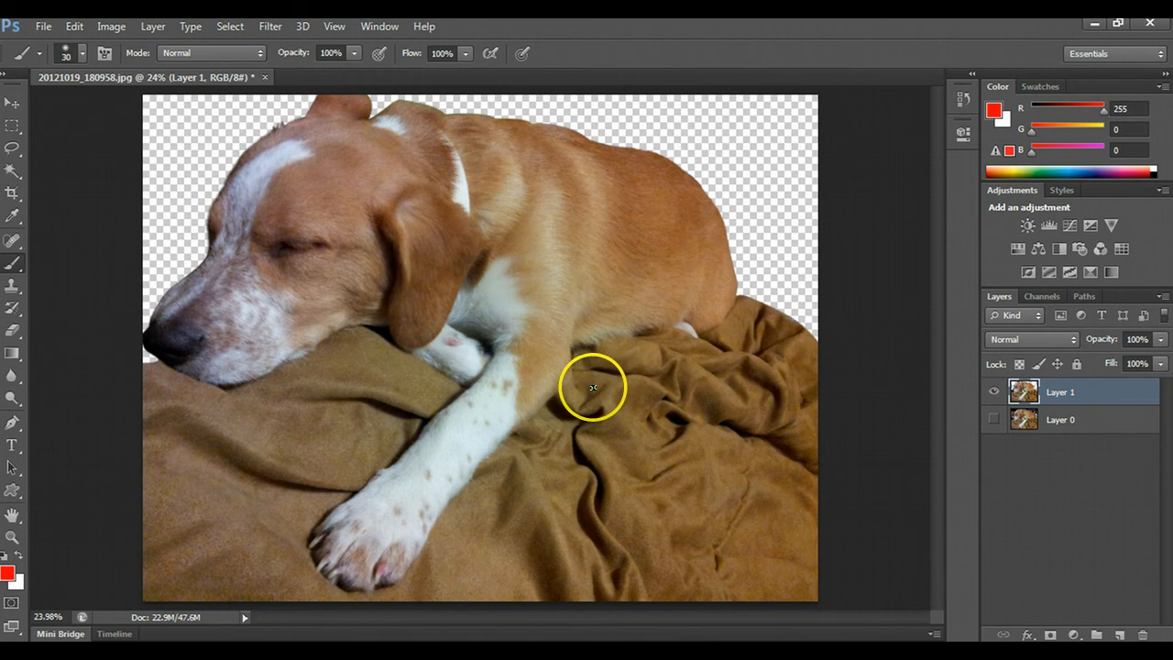
- Start saving the document as a new file, choosing the 10_Vector Packs folder inside the personal 2014 folder on the Desktop
{"action": "left_click", "coordinate": [47, 28]}
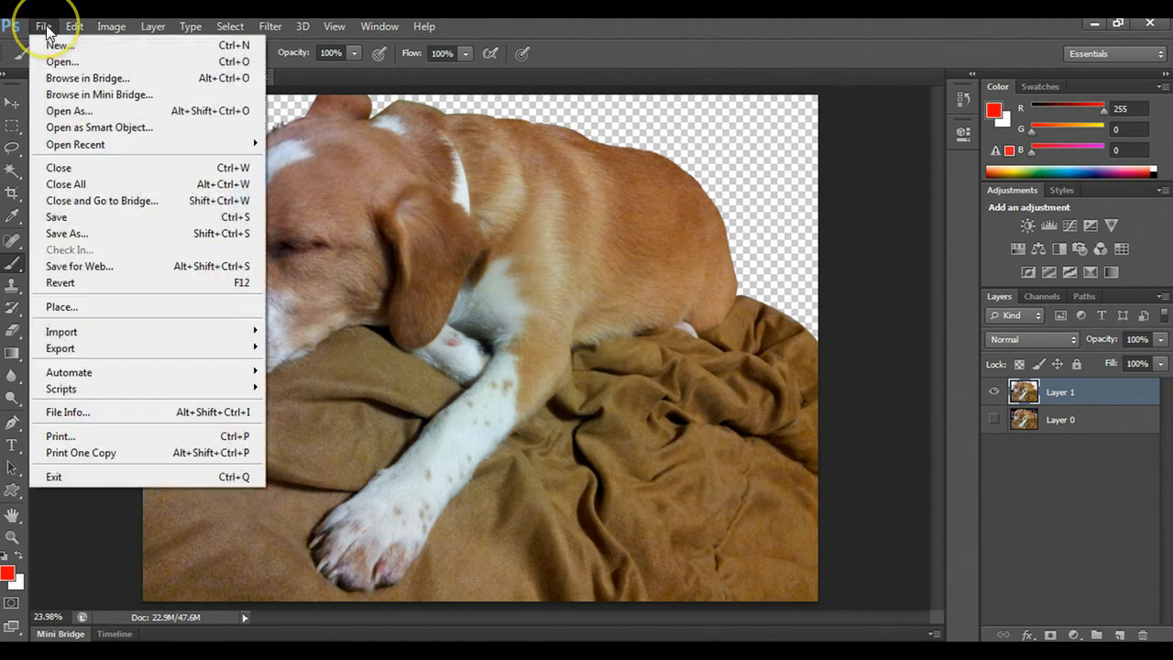
{"action": "left_click", "coordinate": [71, 221]}
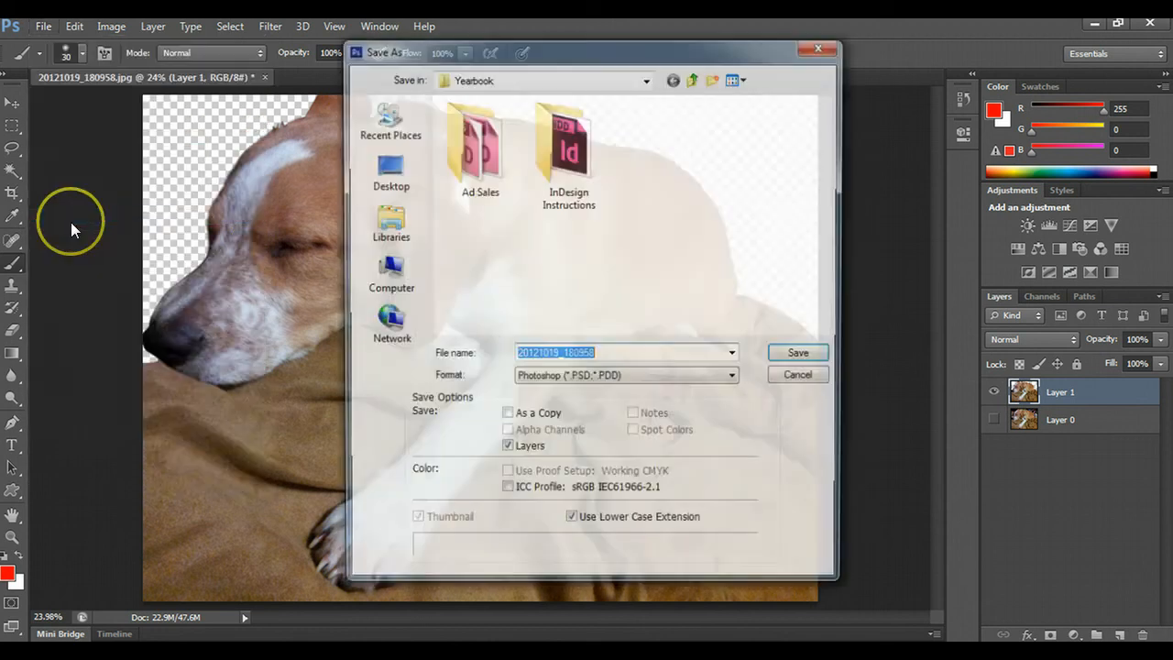
{"action": "left_click", "coordinate": [515, 80]}
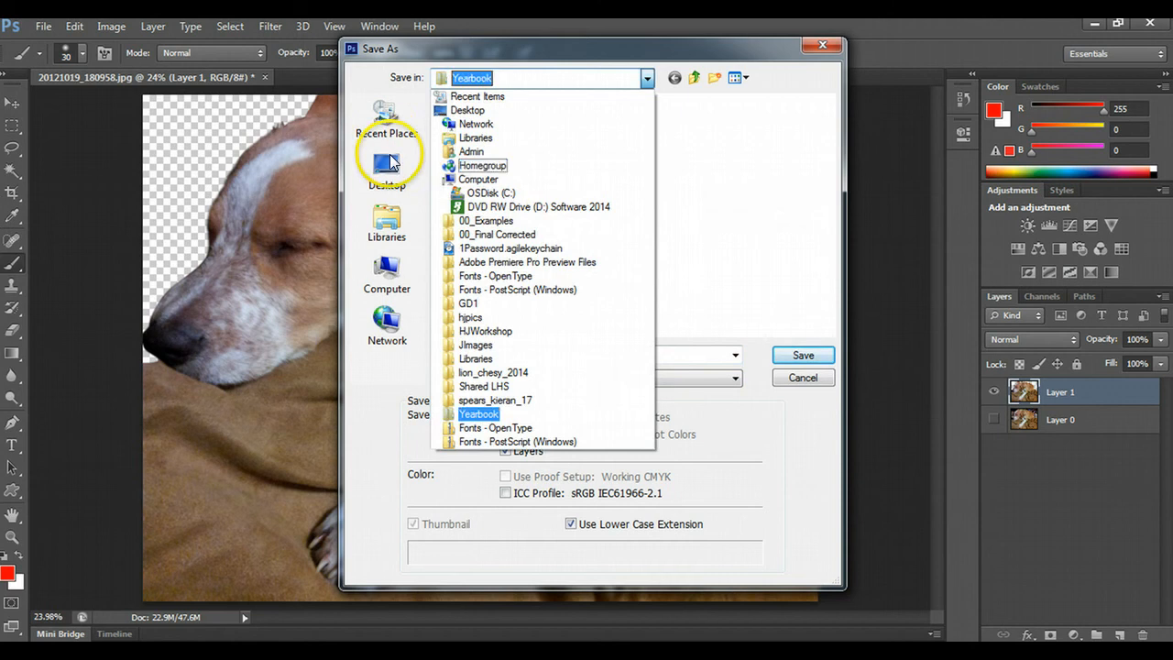
{"action": "left_click", "coordinate": [388, 163]}
{"action": "left_click", "coordinate": [706, 246]}
{"action": "scroll", "coordinate": [713, 227], "scroll_direction": "down", "scroll_amount": 2}
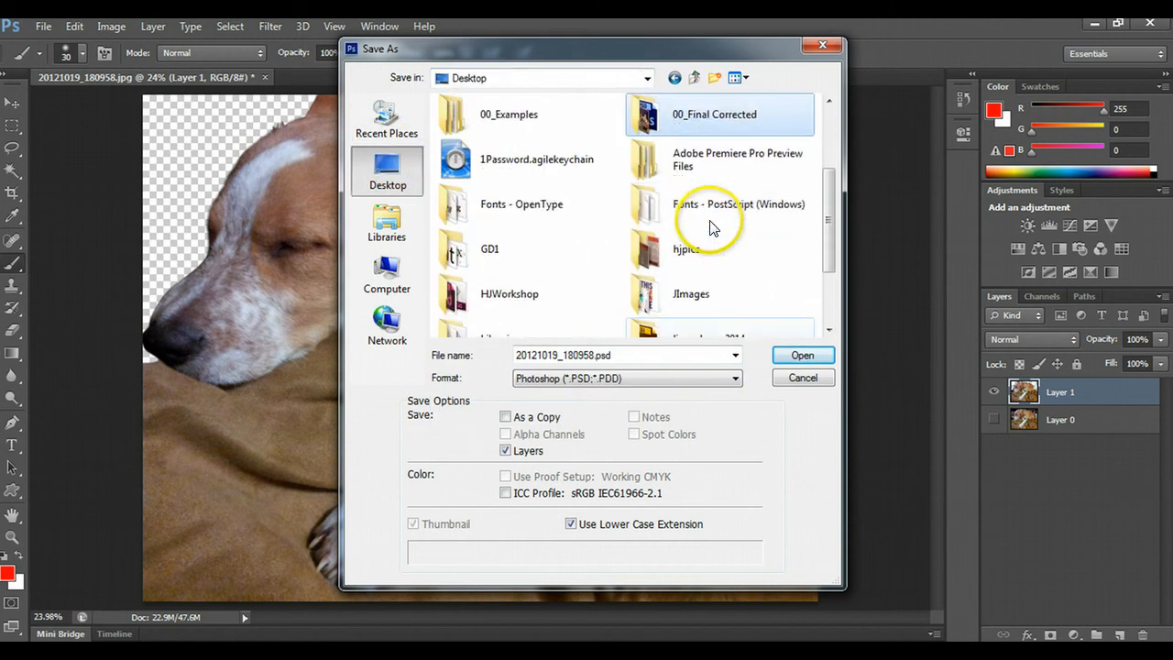
{"action": "scroll", "coordinate": [713, 227], "scroll_direction": "down", "scroll_amount": 3}
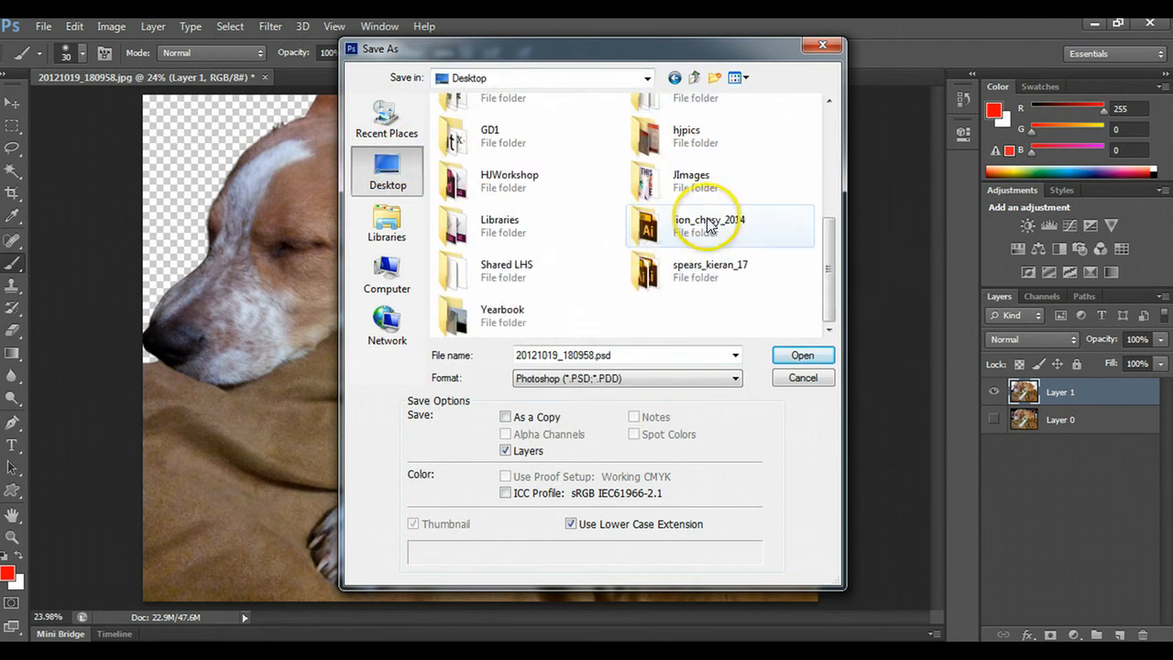
{"action": "double_click", "coordinate": [709, 225]}
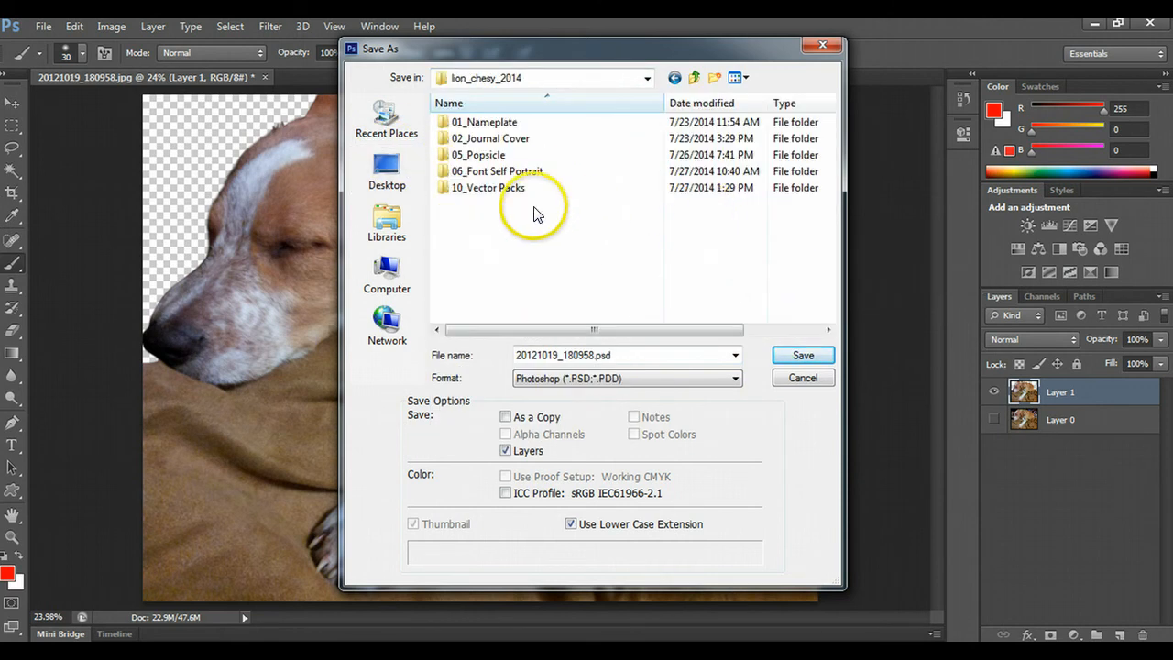
{"action": "double_click", "coordinate": [486, 190]}
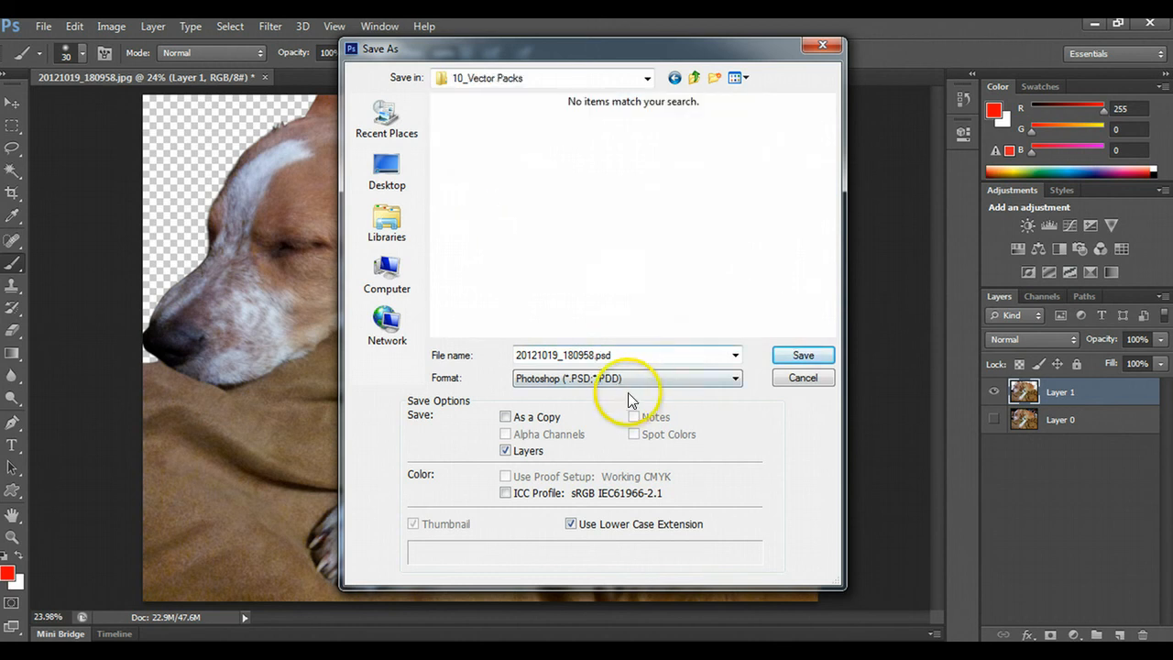
- Name the file DogCutout.psd and save it in Photoshop format with layers, accepting the format options
{"action": "double_click", "coordinate": [586, 355]}
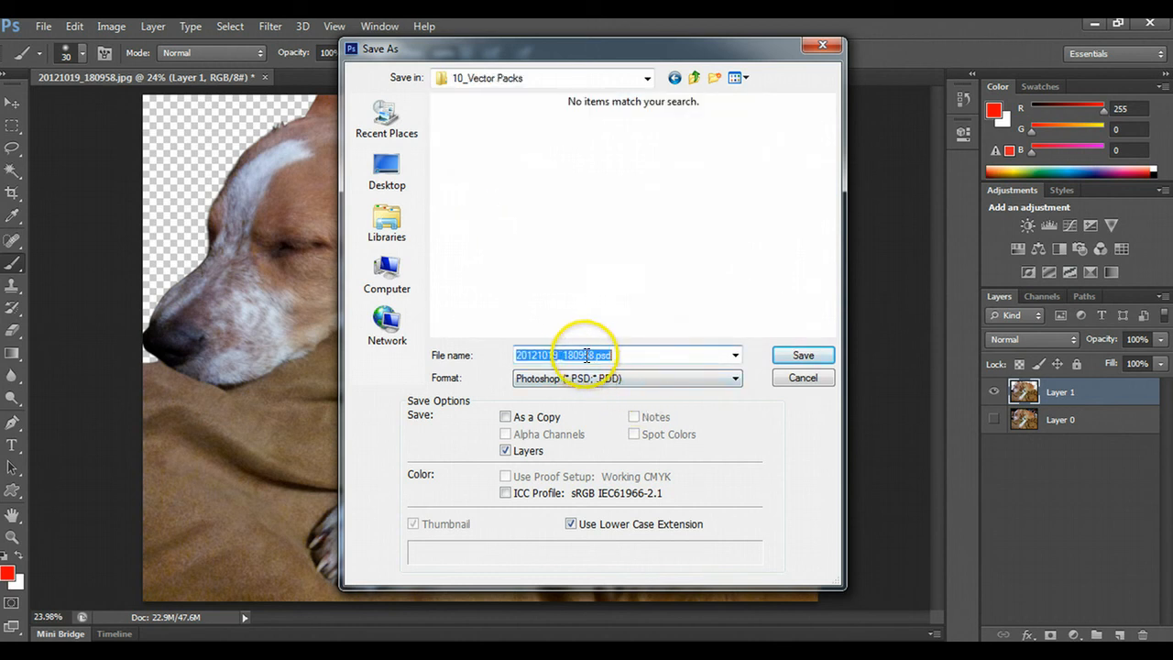
{"action": "left_click", "coordinate": [594, 354]}
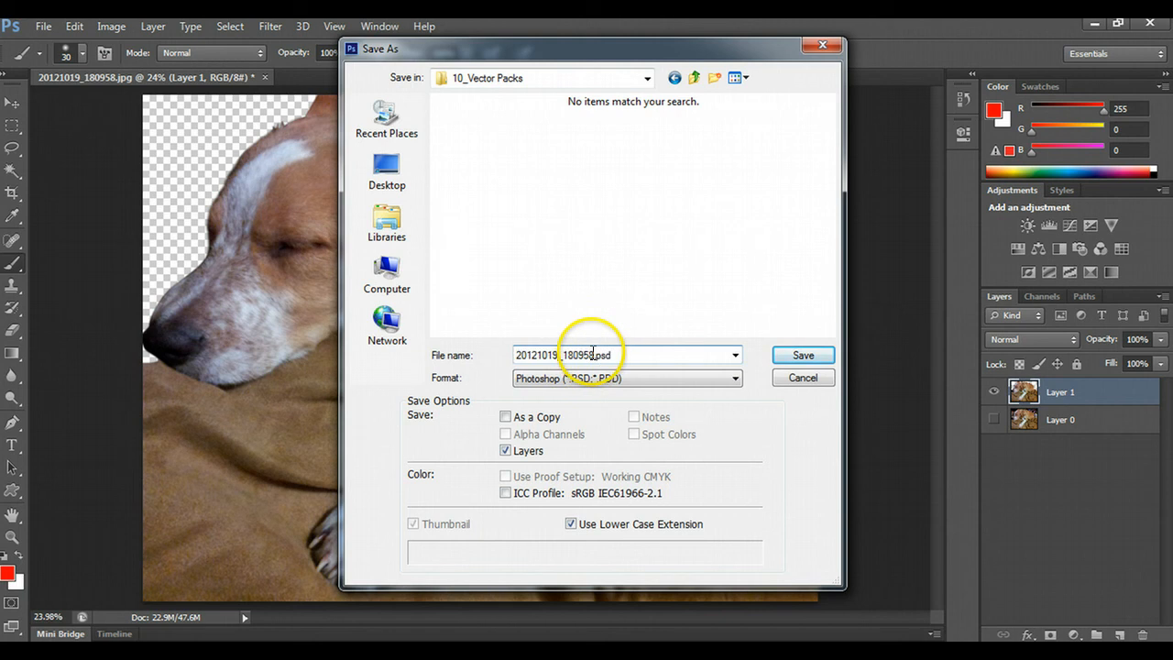
{"action": "left_click_drag", "start_coordinate": [594, 355], "coordinate": [431, 327]}
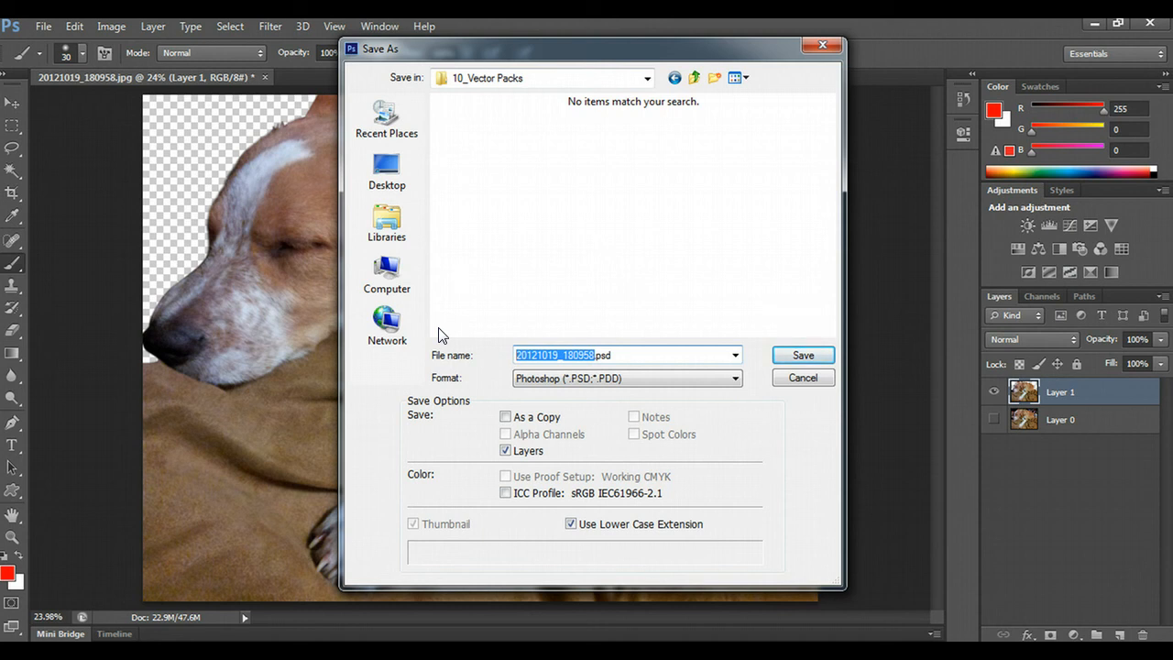
{"action": "type", "text": "DogCutout"}
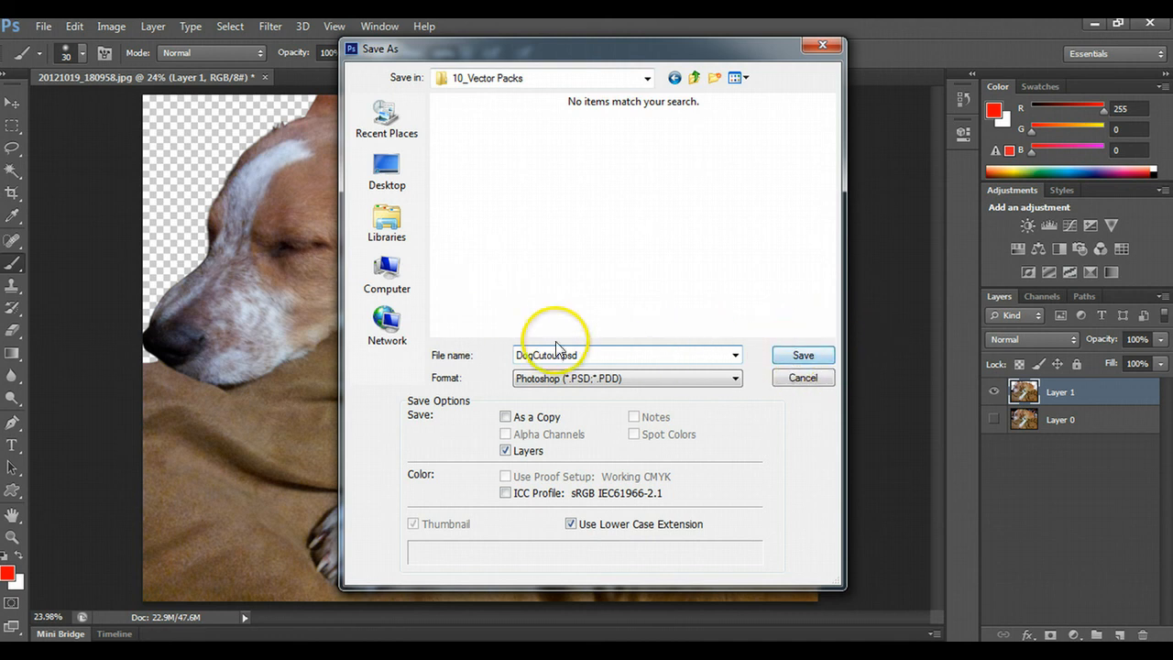
{"action": "left_click", "coordinate": [597, 379]}
{"action": "left_click", "coordinate": [600, 396]}
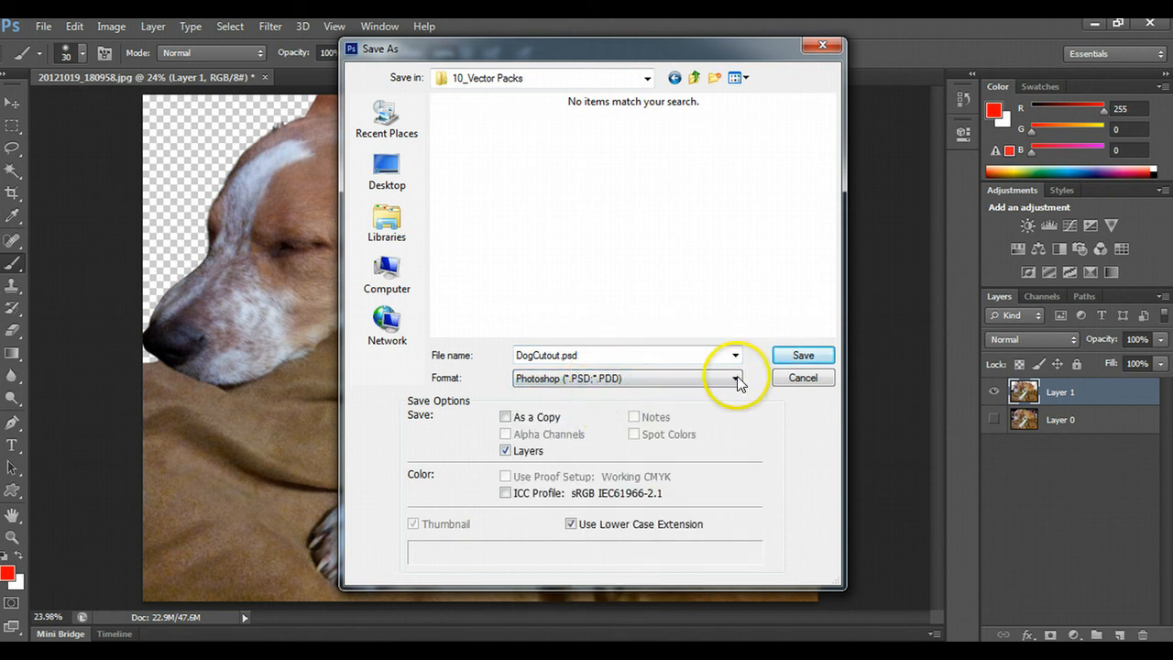
{"action": "left_click", "coordinate": [783, 348]}
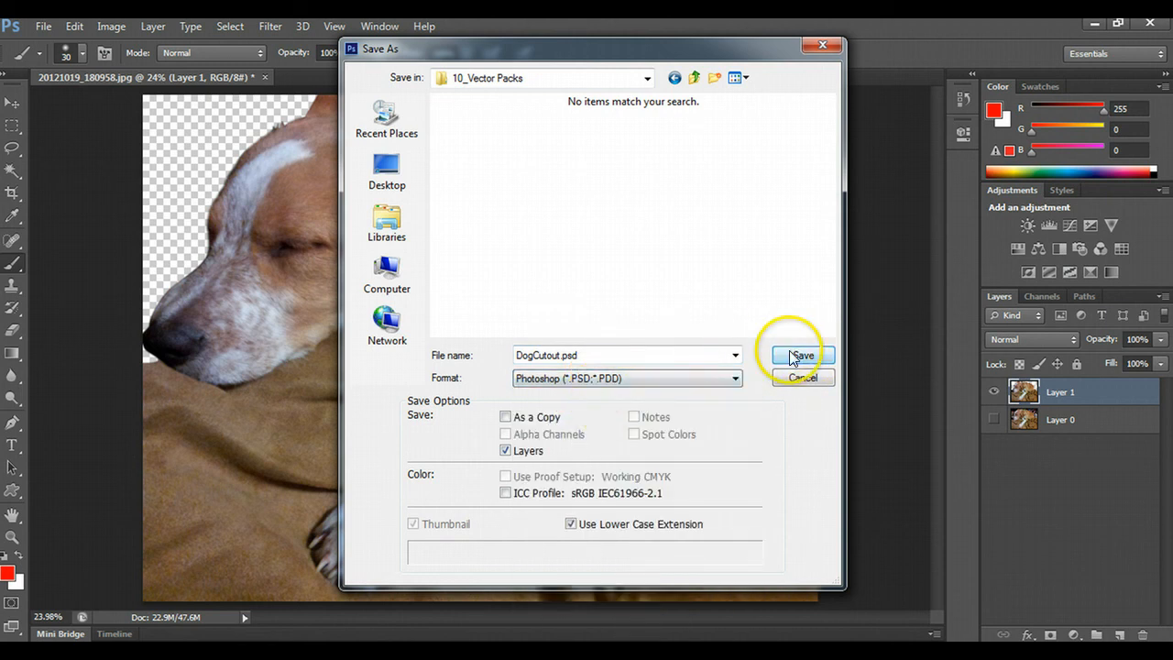
{"action": "left_click", "coordinate": [776, 207]}
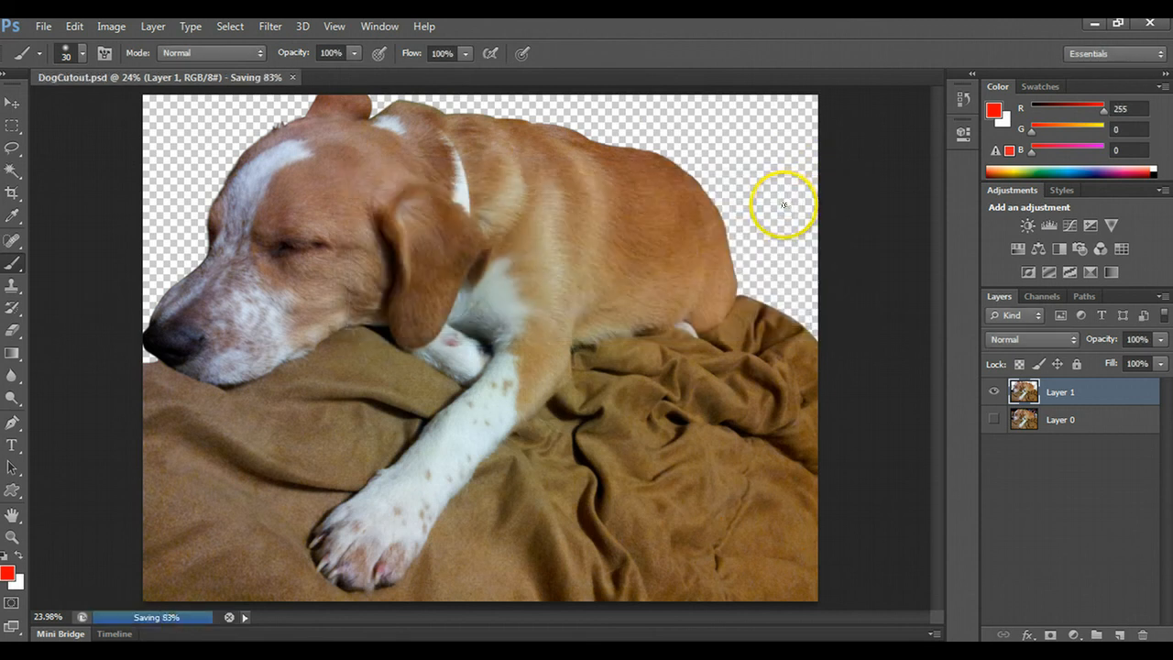